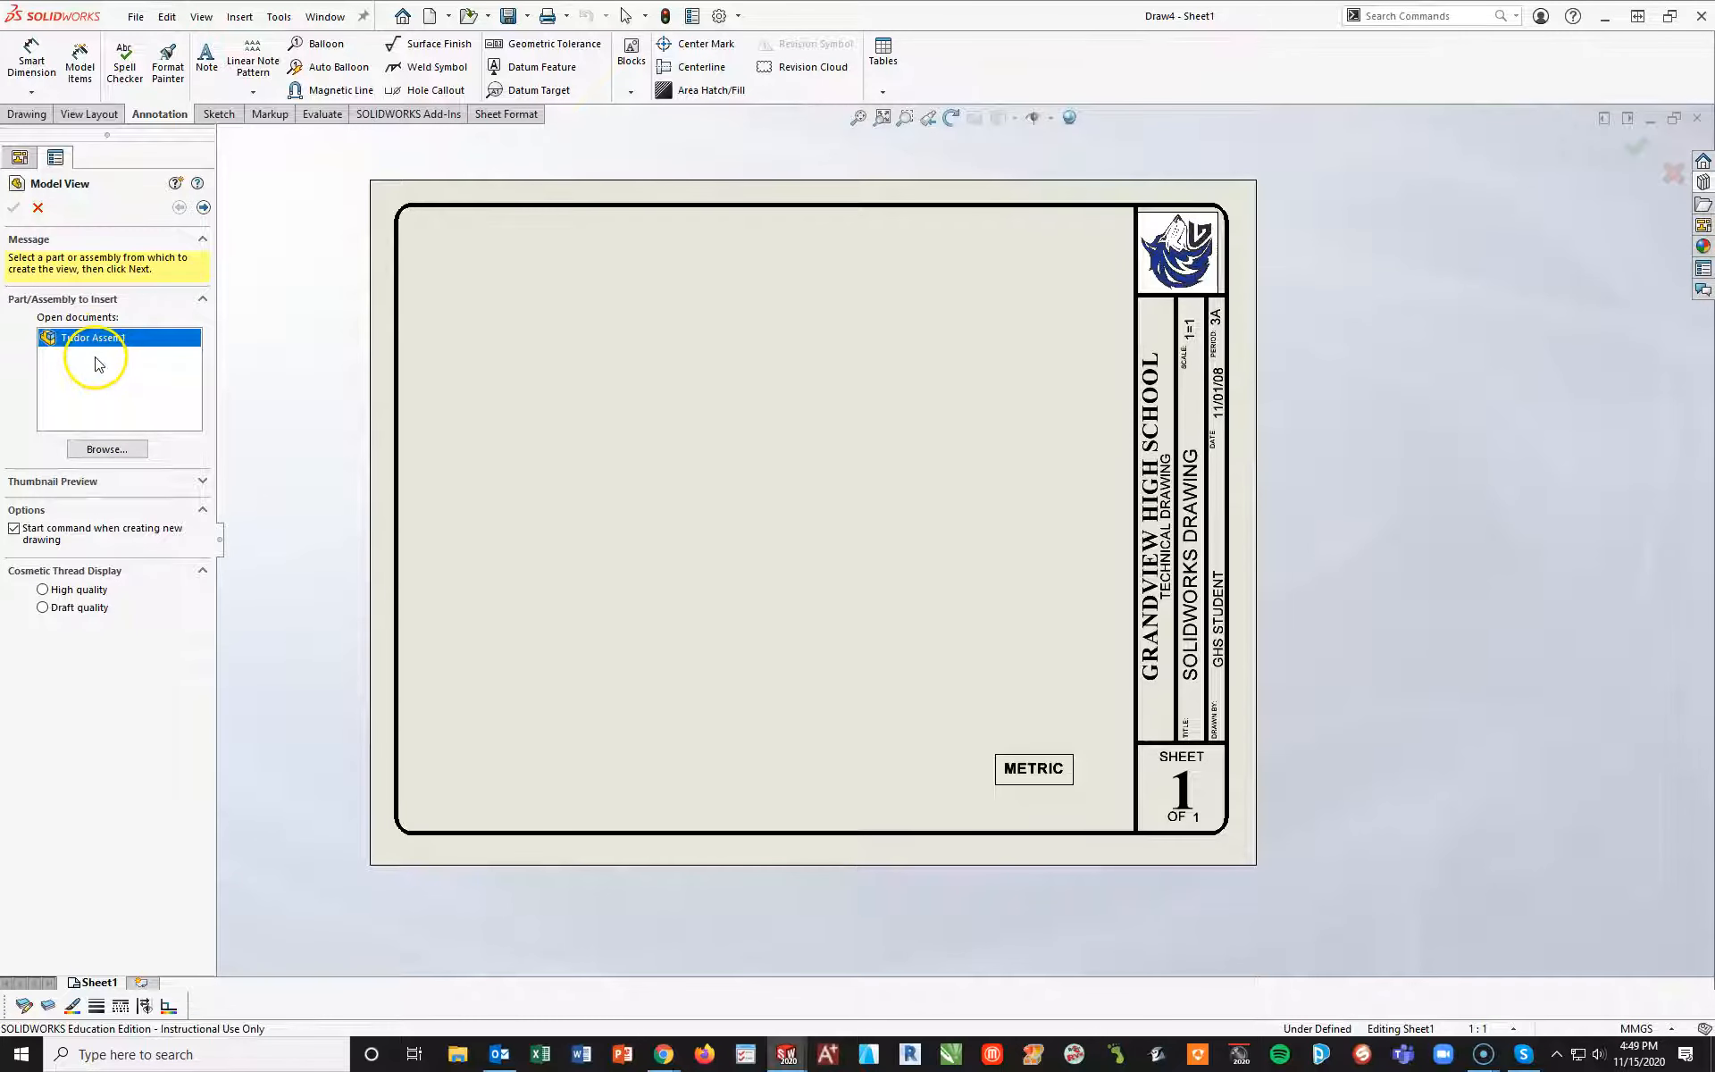
Insert a front view of Tudor Assem1 in the sheet's lower-left area with hidden lines visible and a custom scale of 1:2
double_click(72, 339)
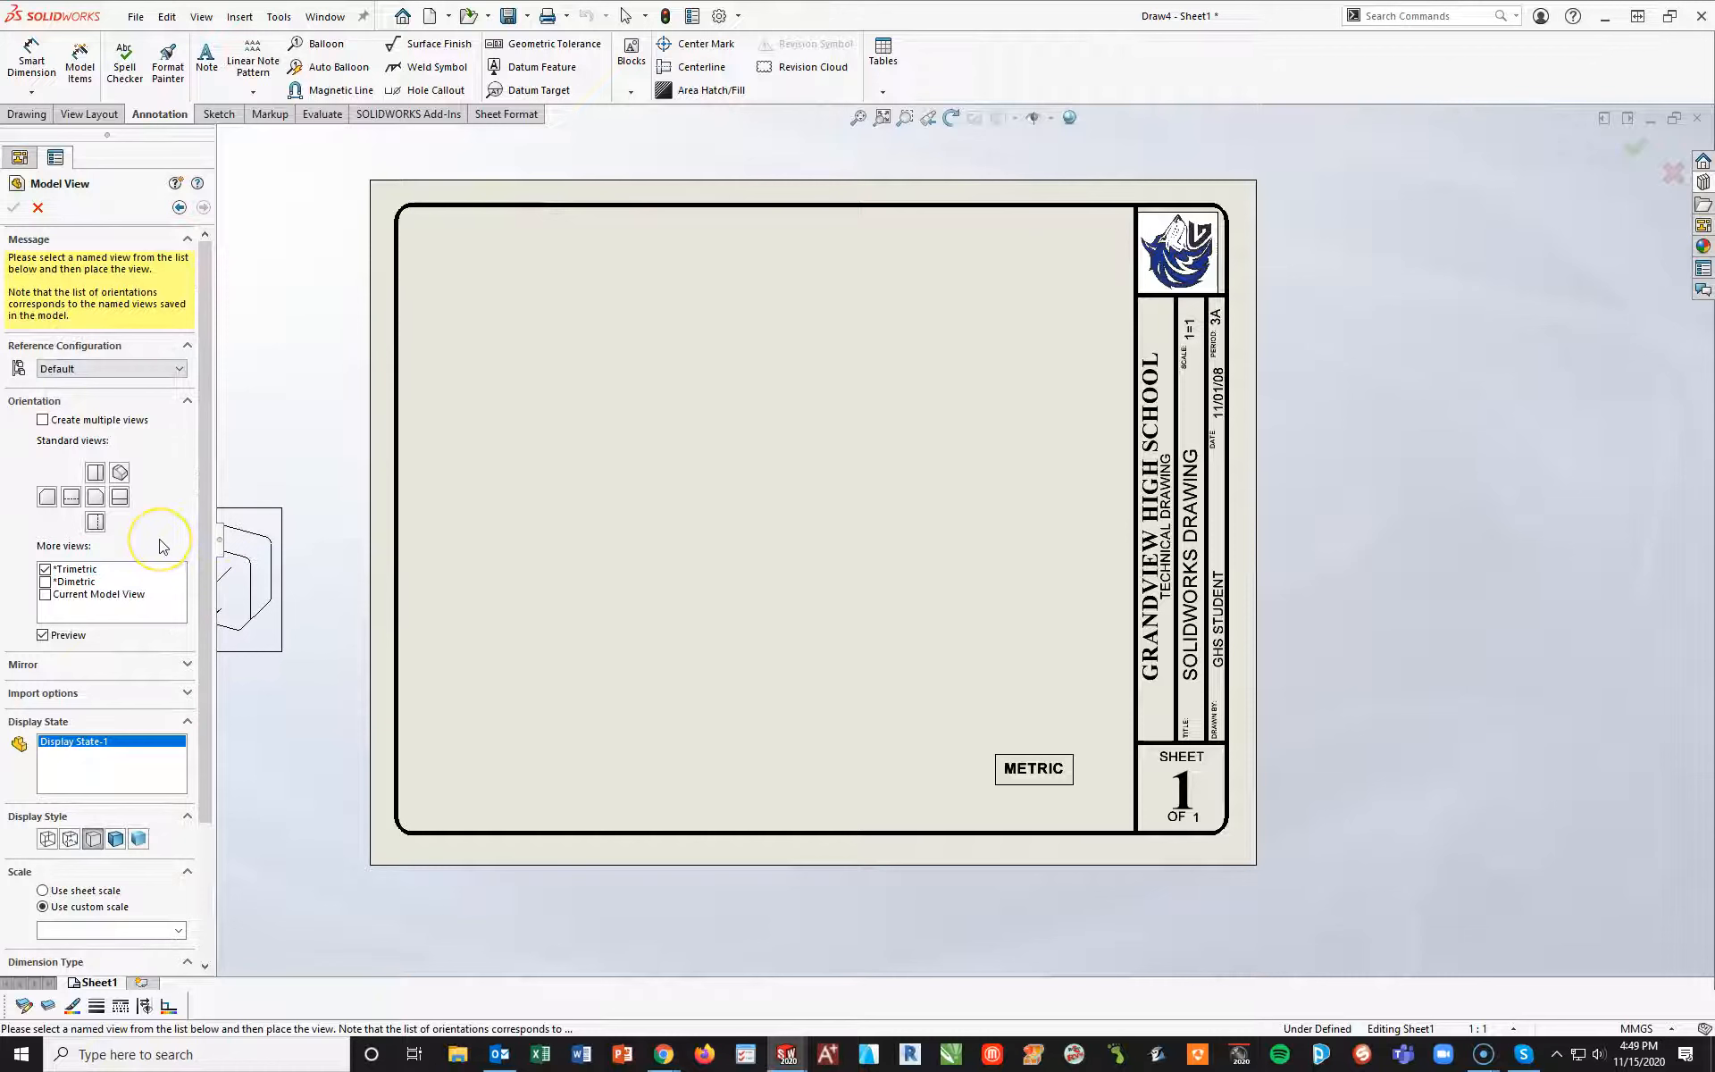
left_click(101, 502)
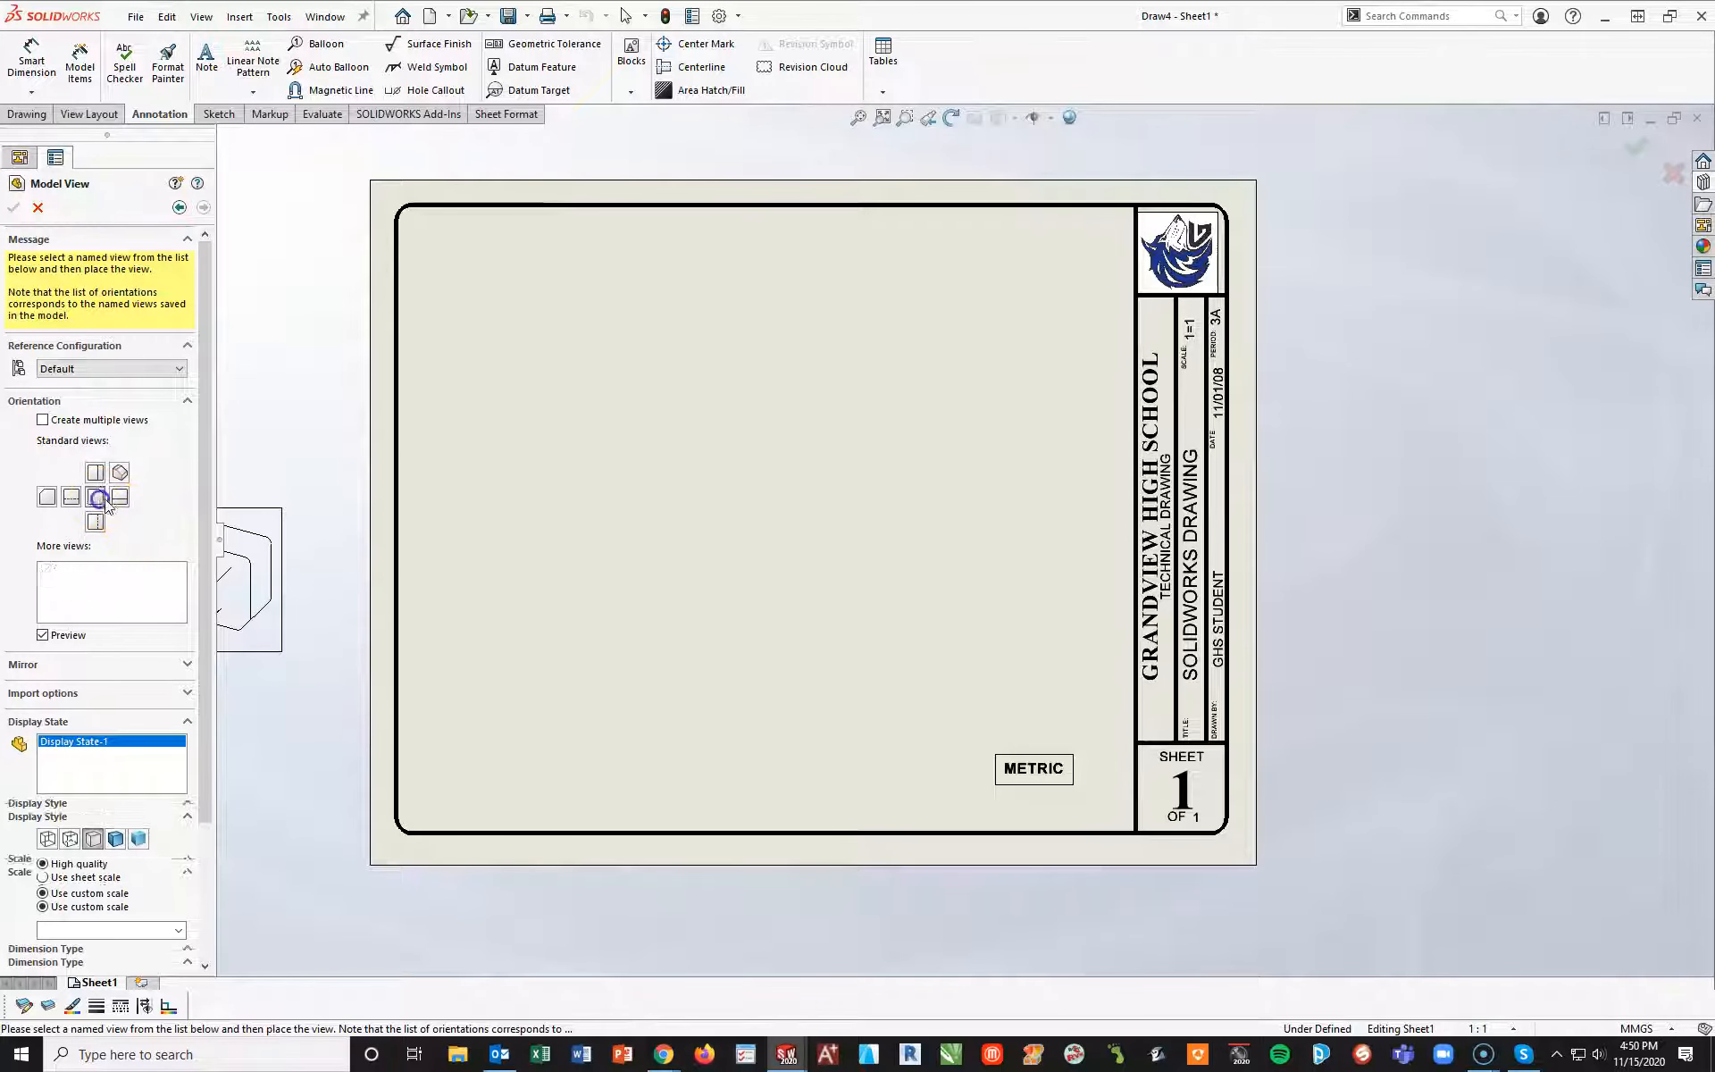
left_click(42, 635)
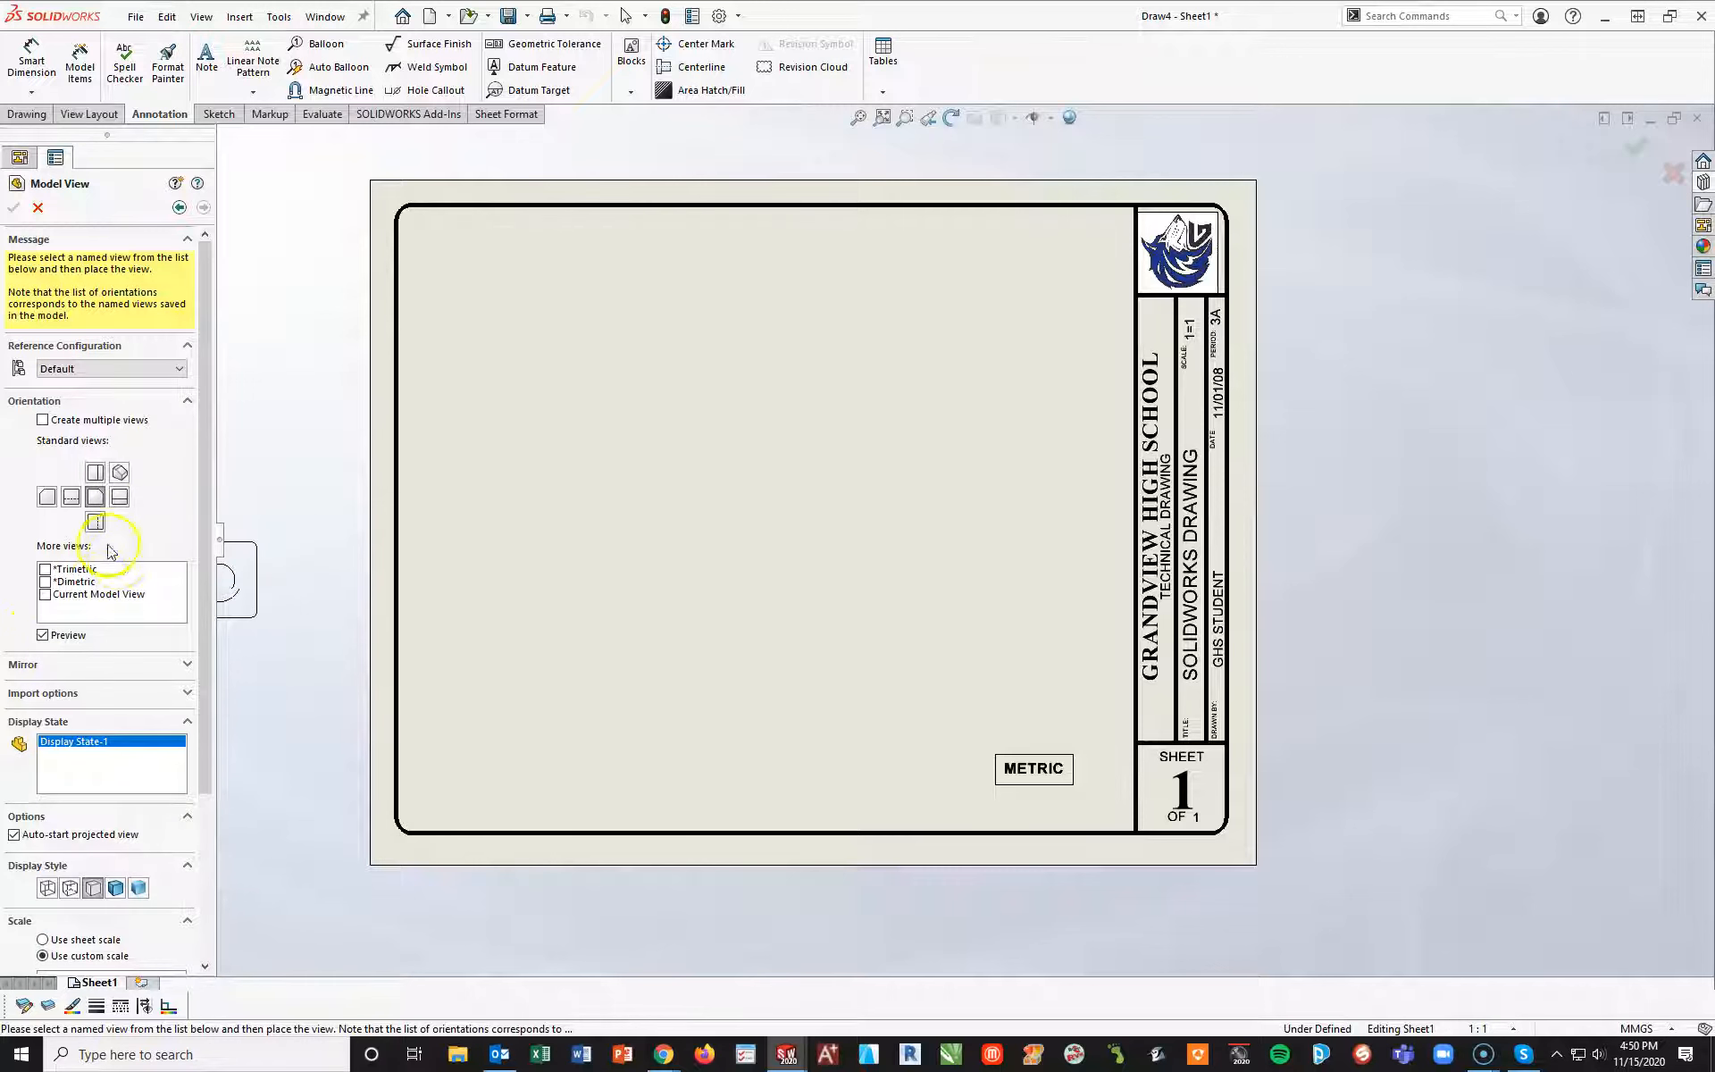
scroll(77, 868, "down", 3)
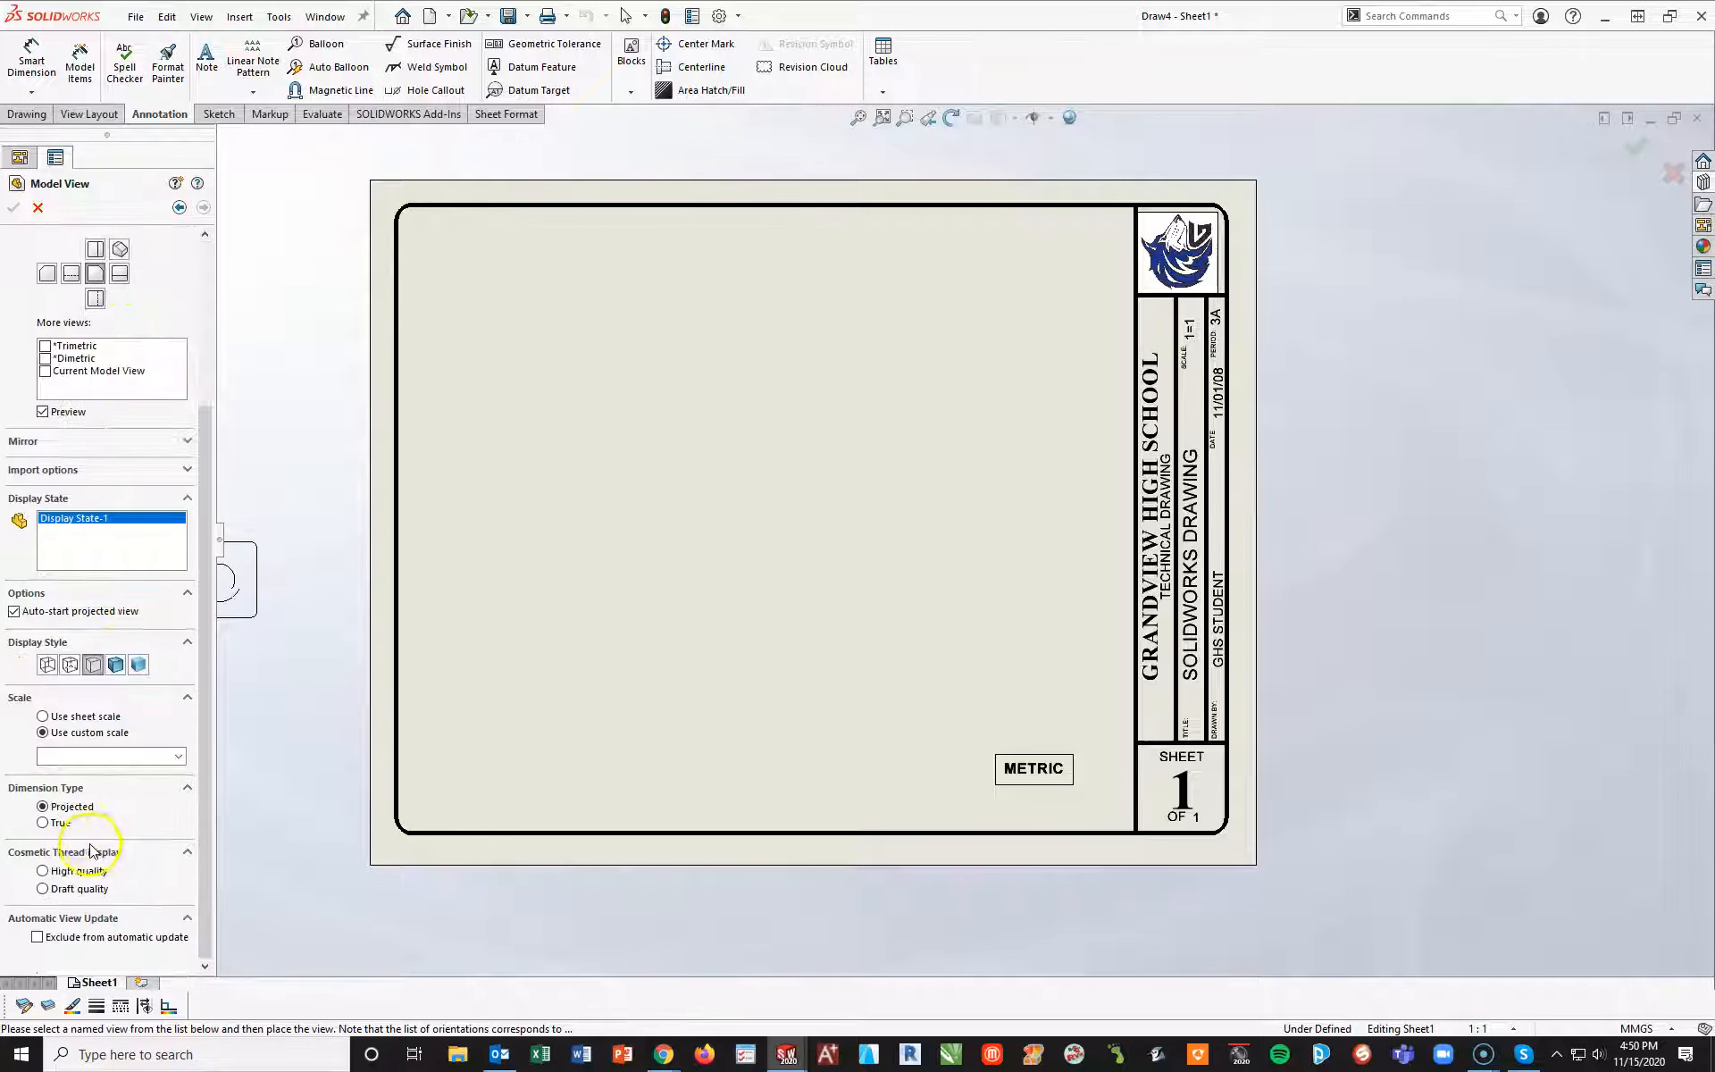
left_click(69, 663)
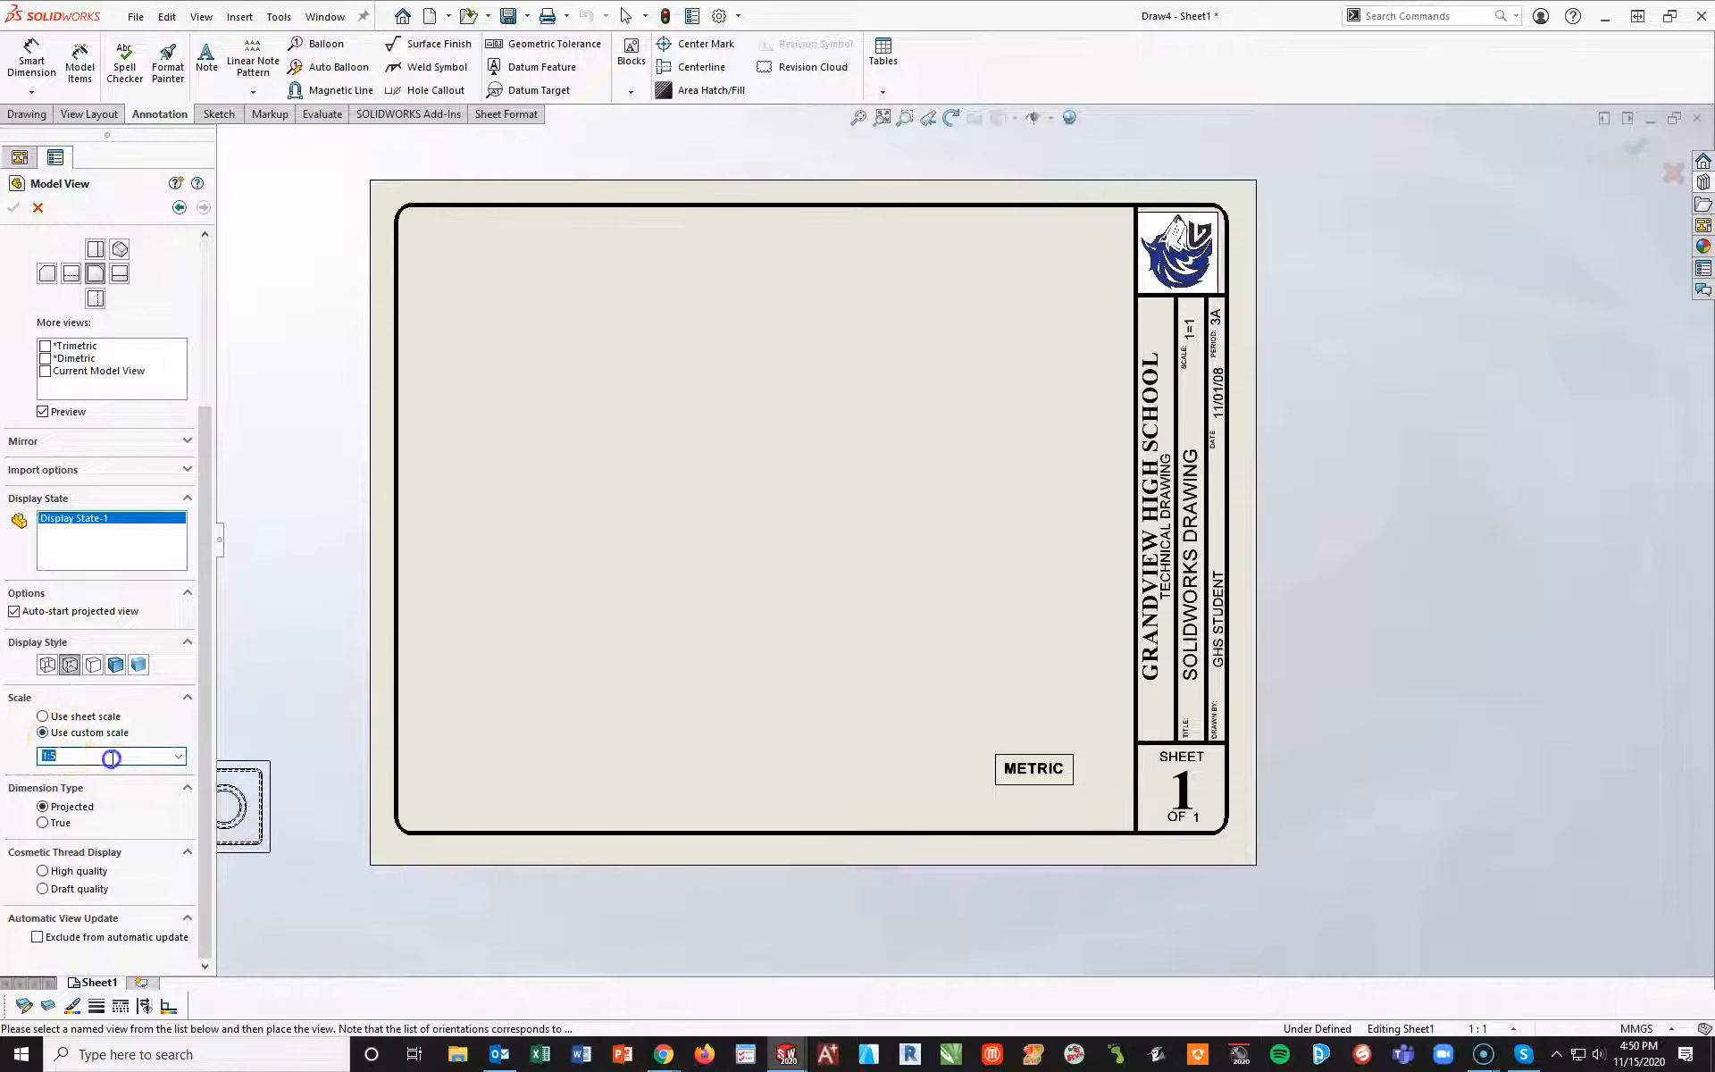
left_click(178, 756)
scroll(134, 809, "up", 1)
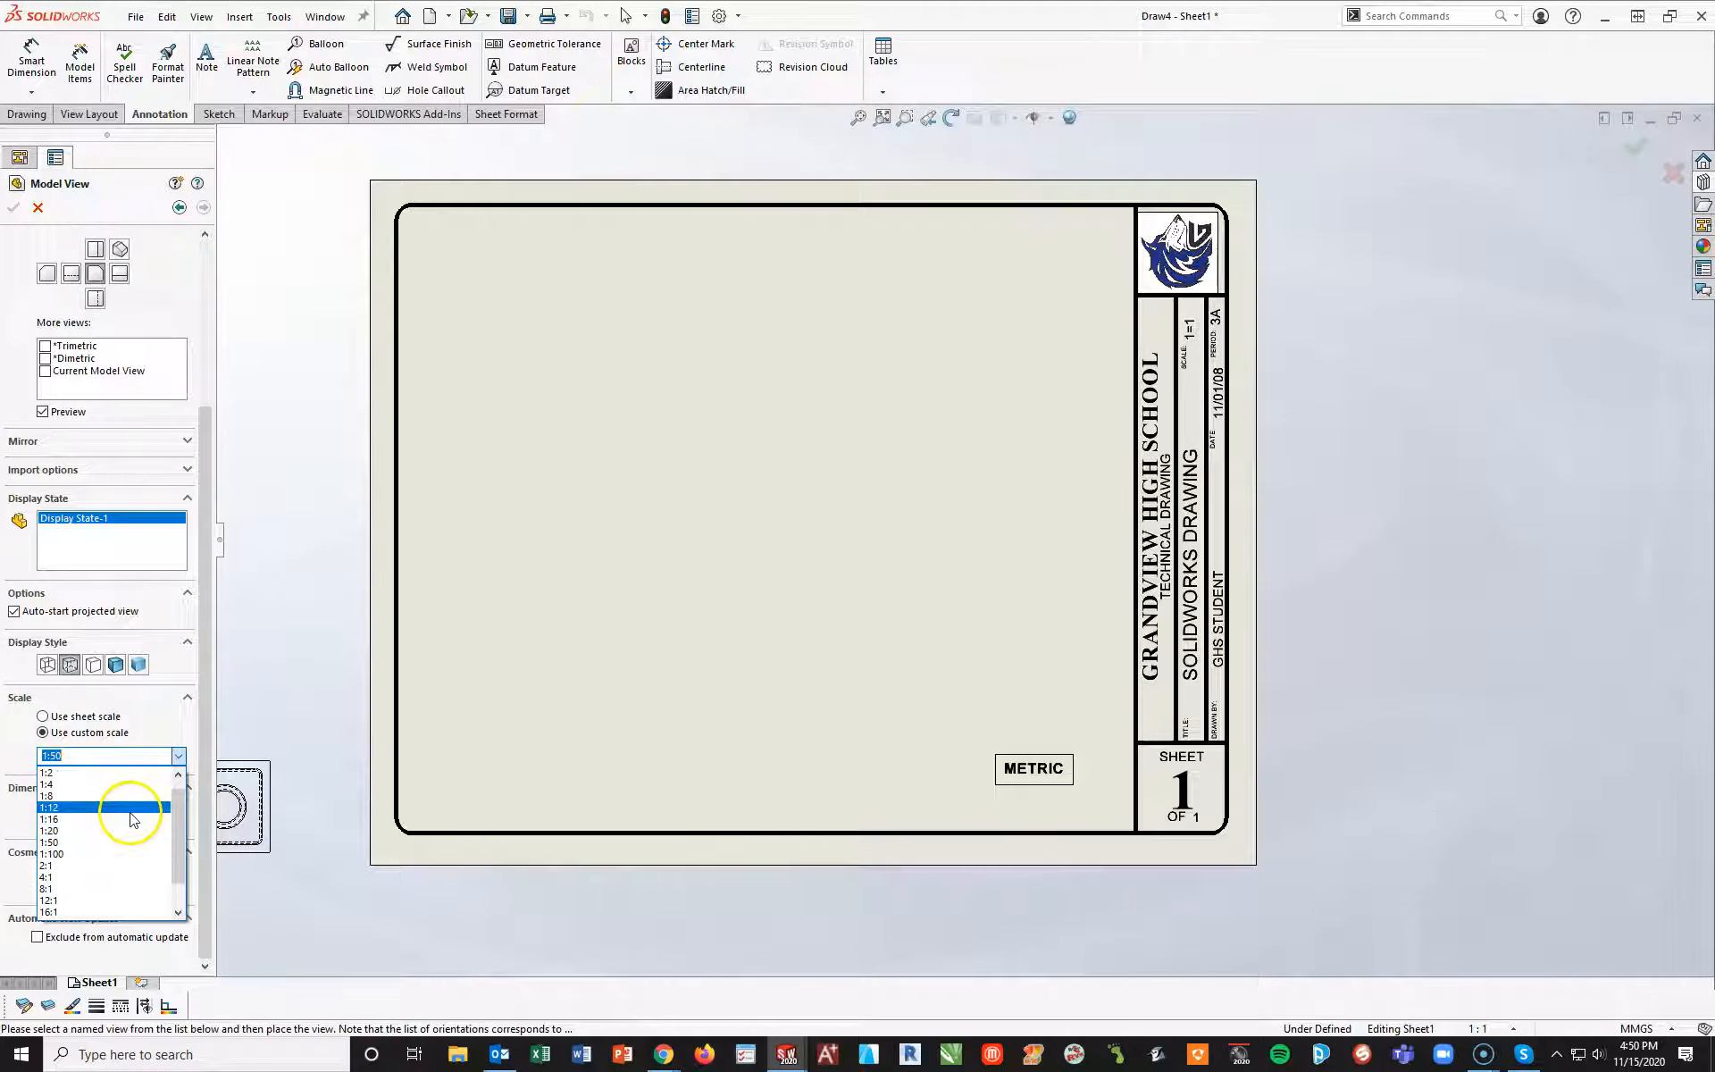
left_click(72, 773)
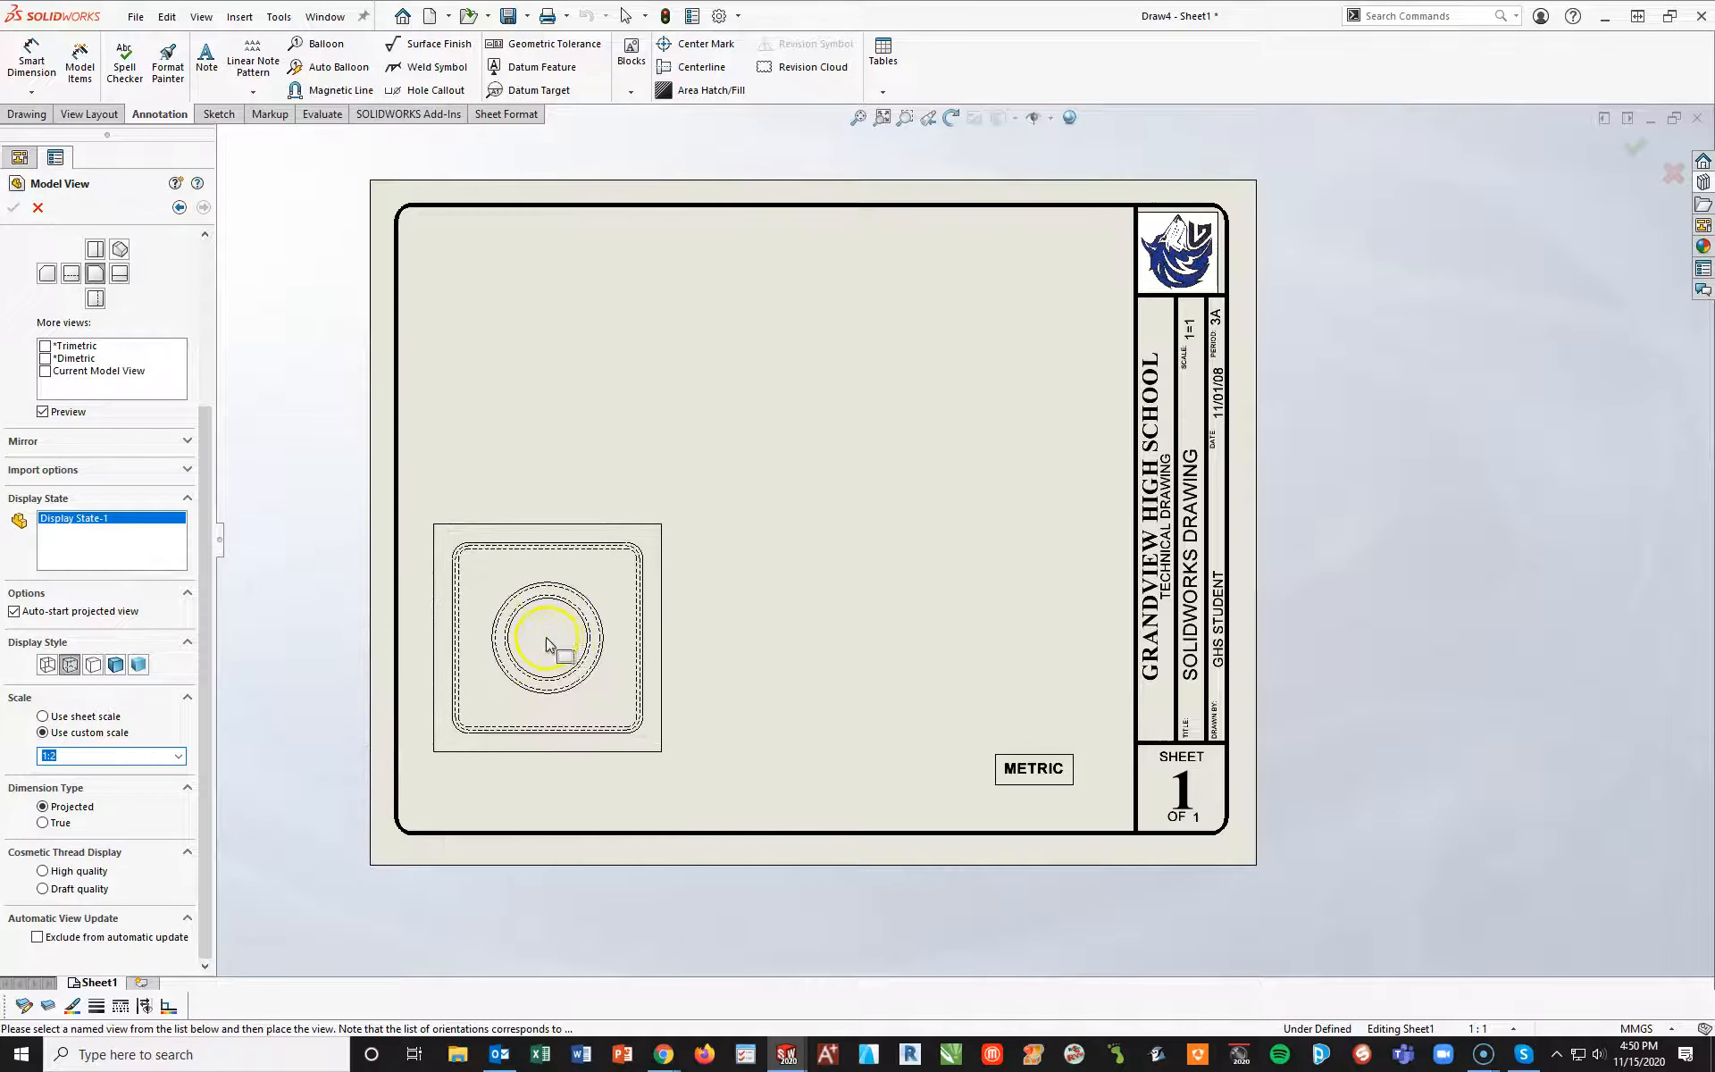
left_click(590, 636)
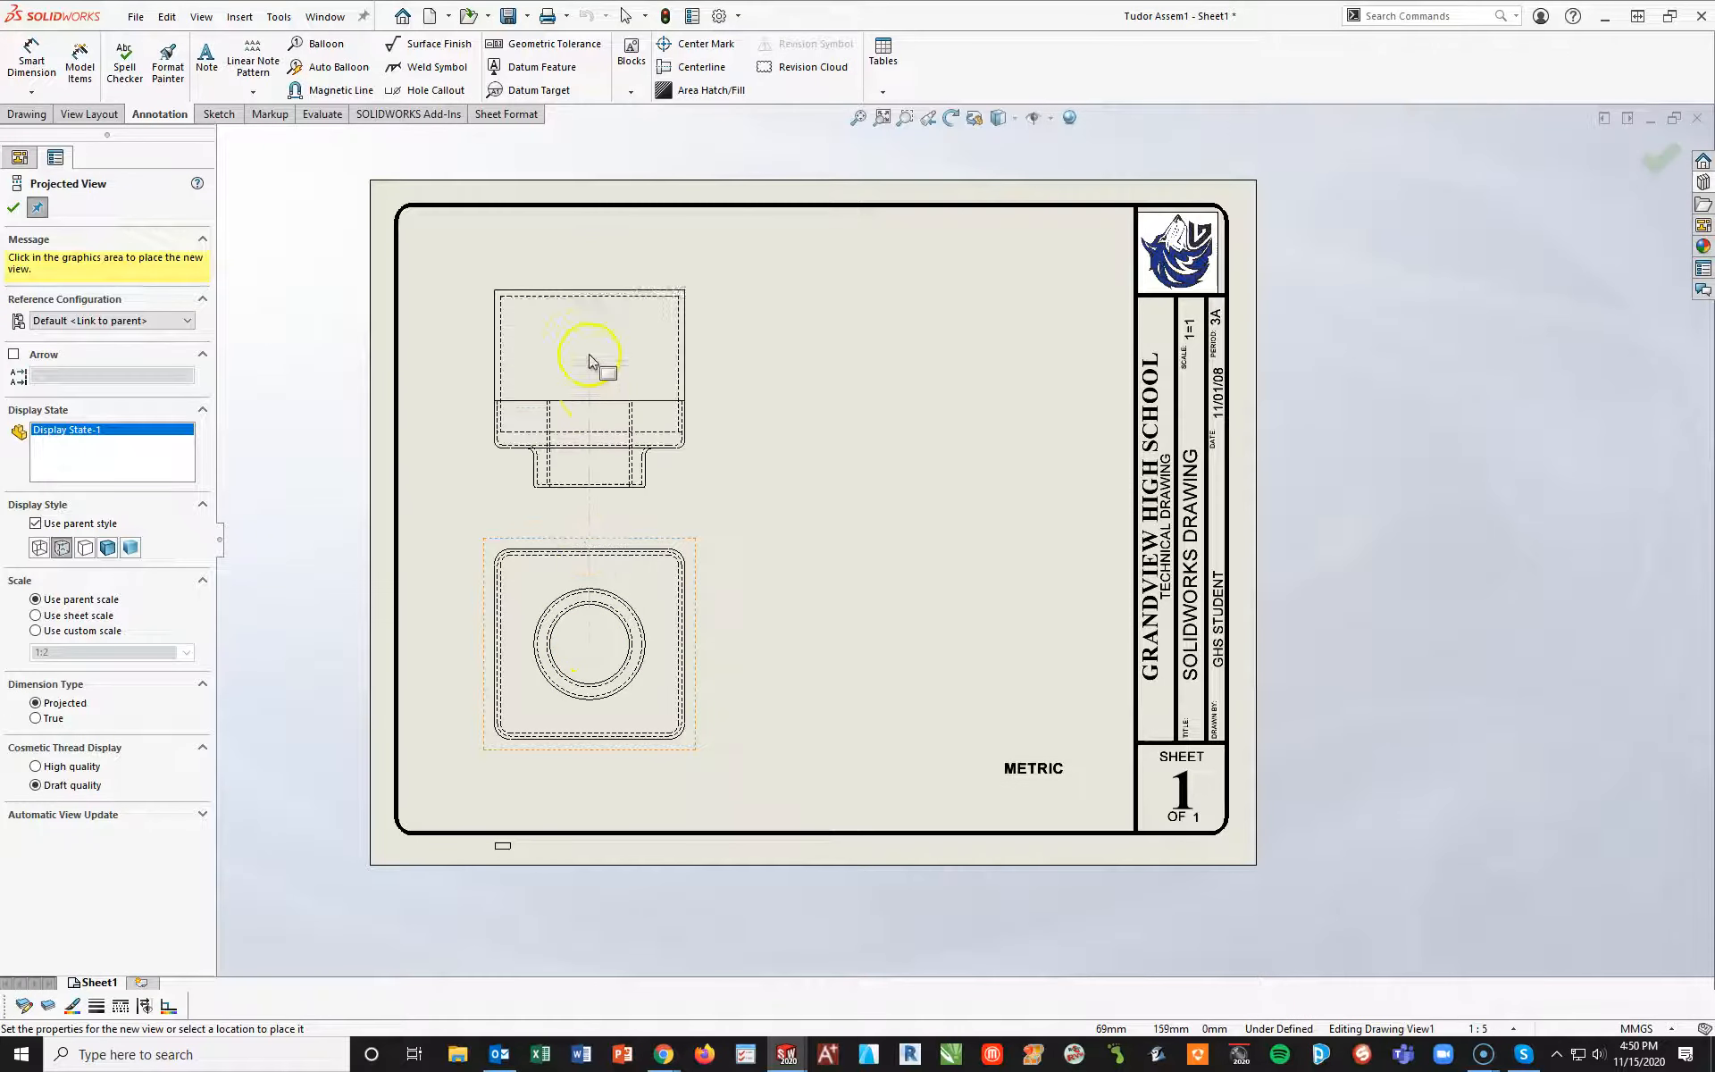
Project a top view above, a right view beside and an isometric view diagonally from the front view
left_click(589, 351)
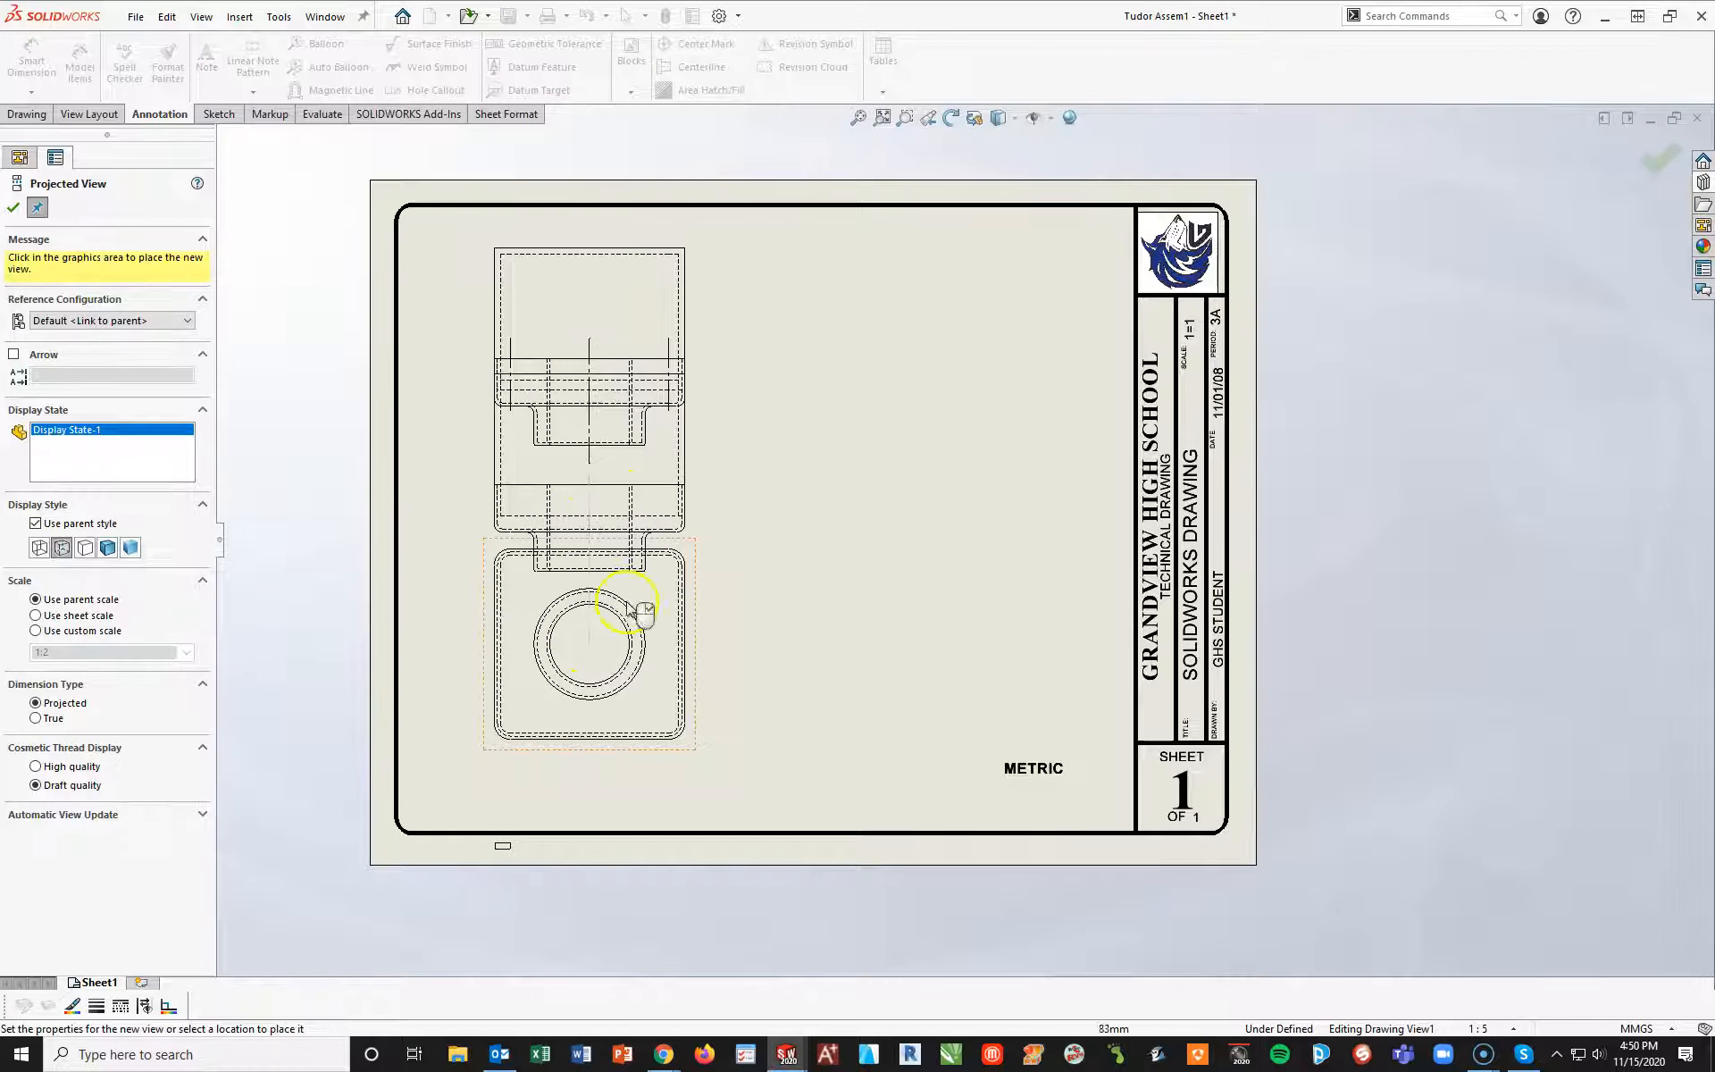
left_click(984, 682)
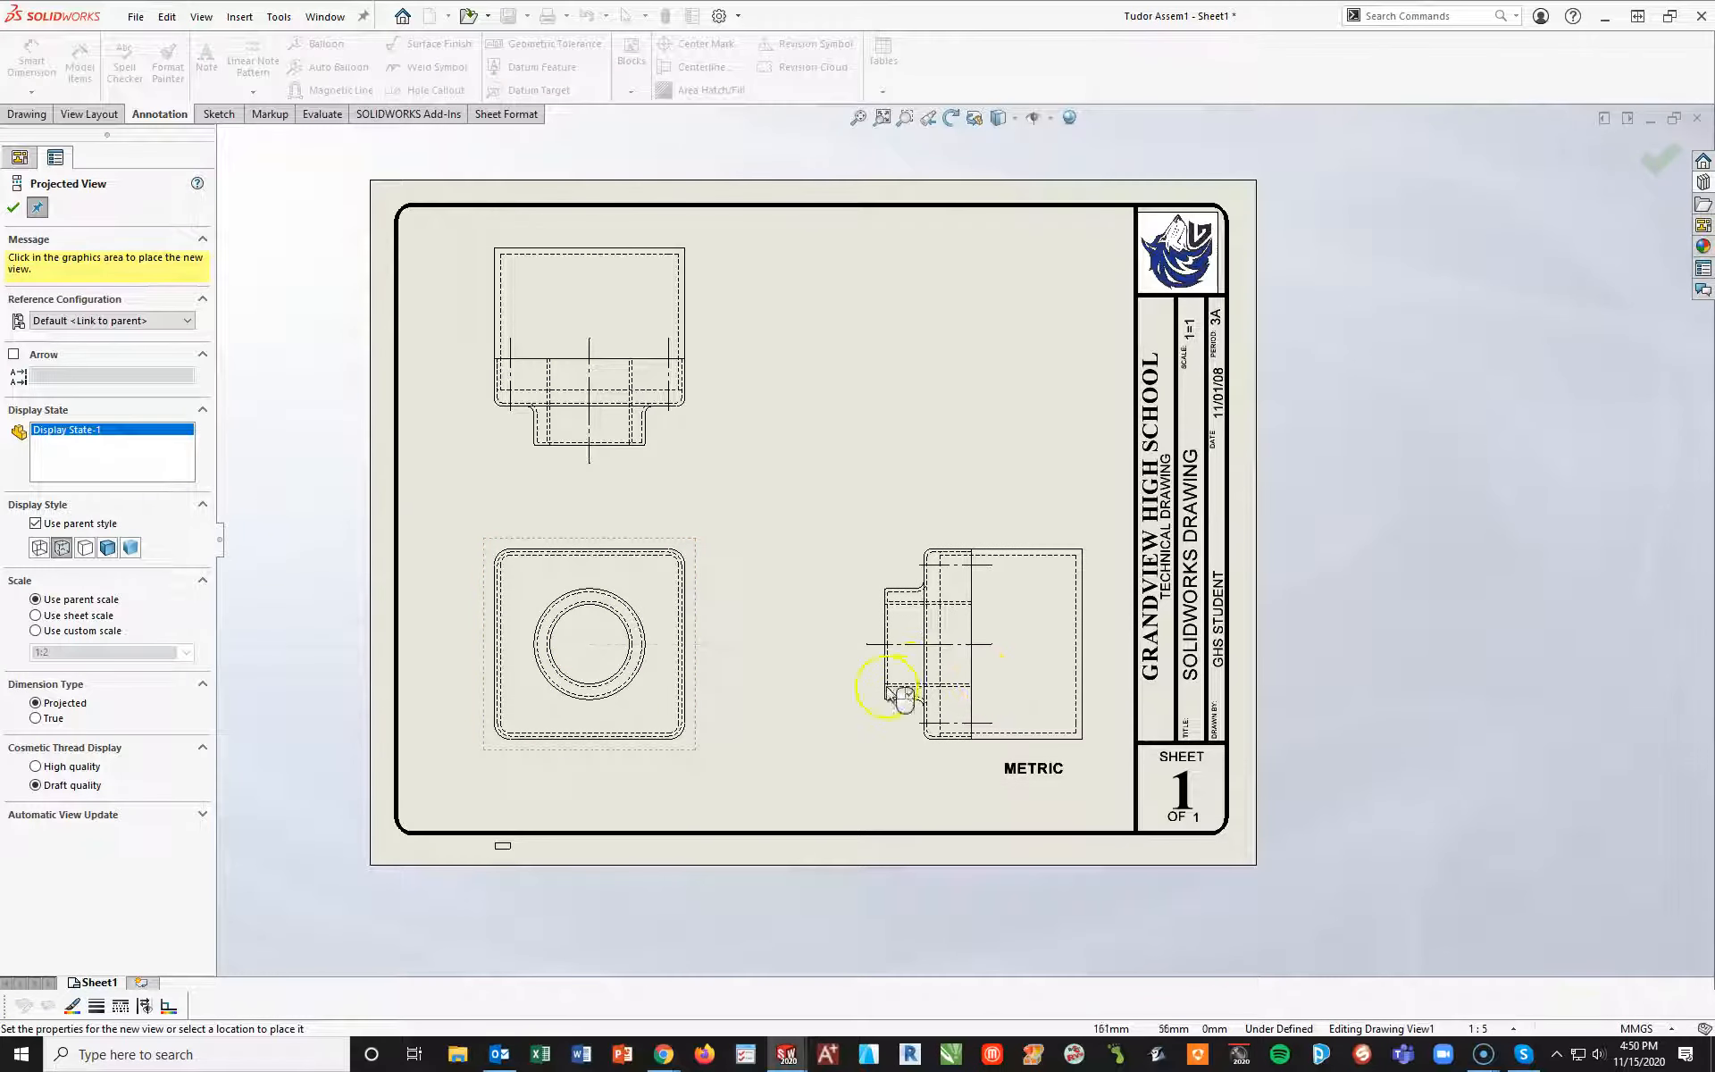
left_click(1072, 435)
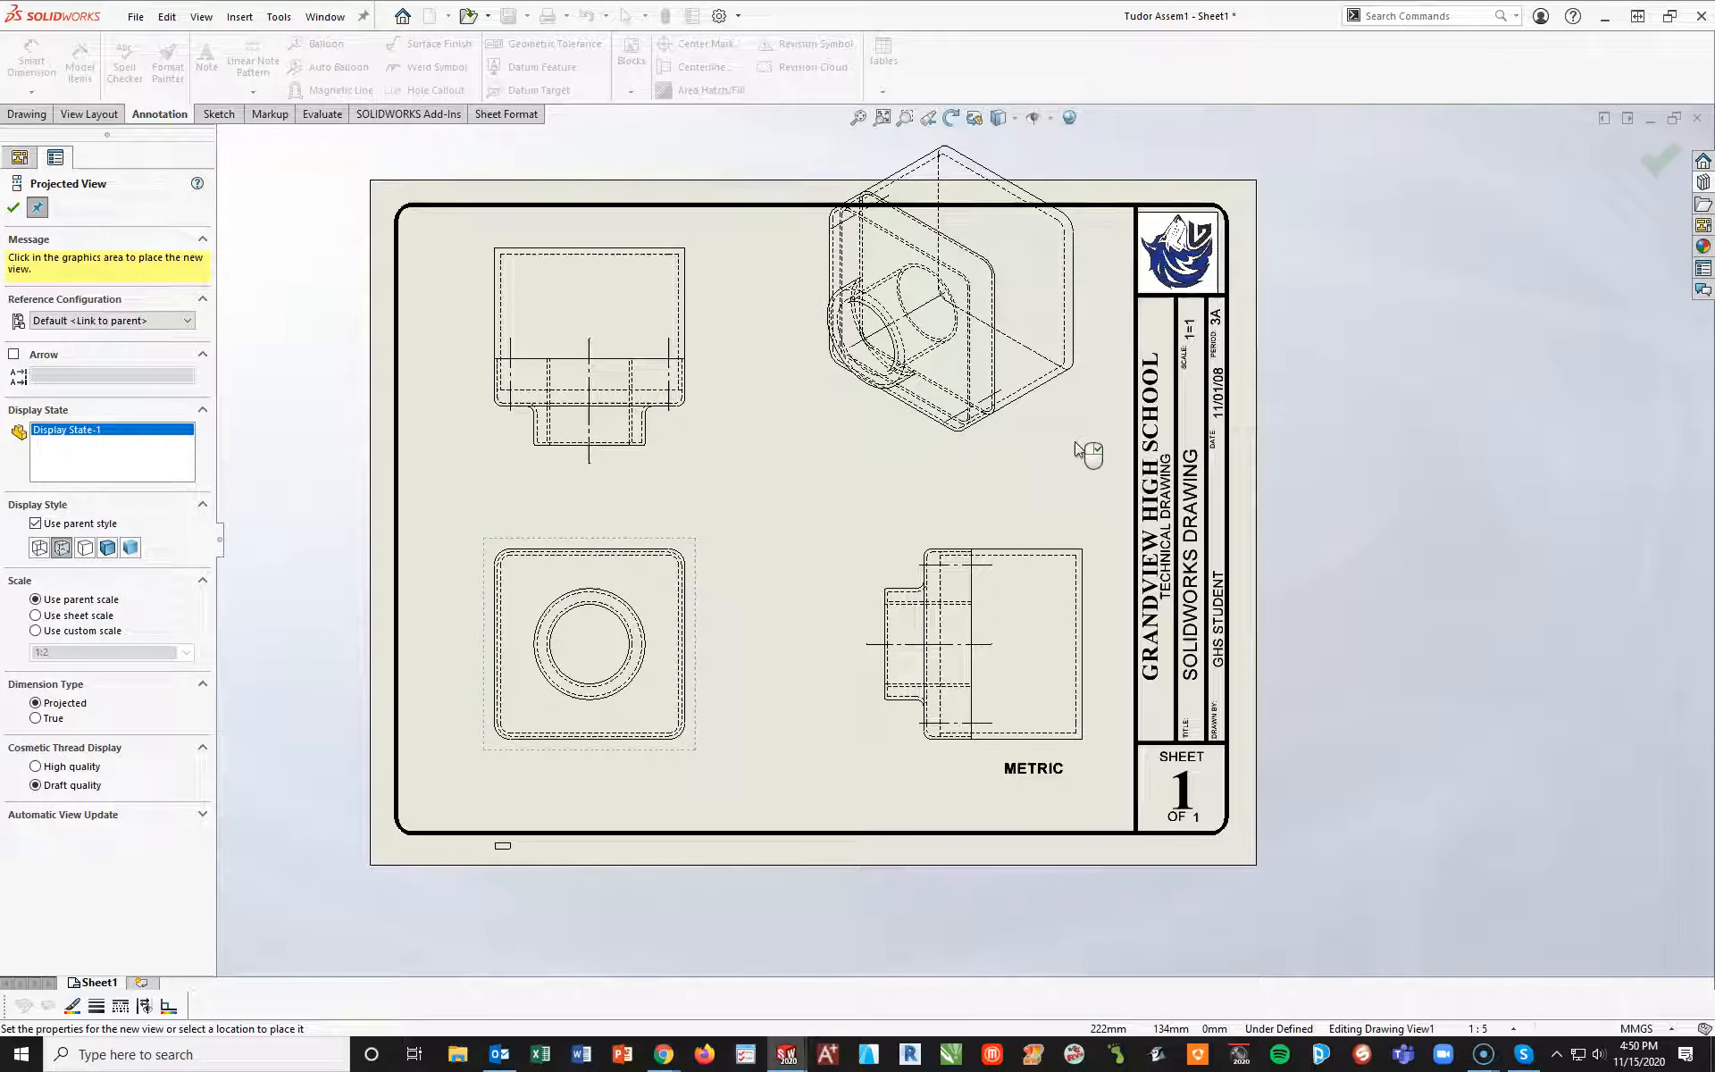
right_click(1088, 451)
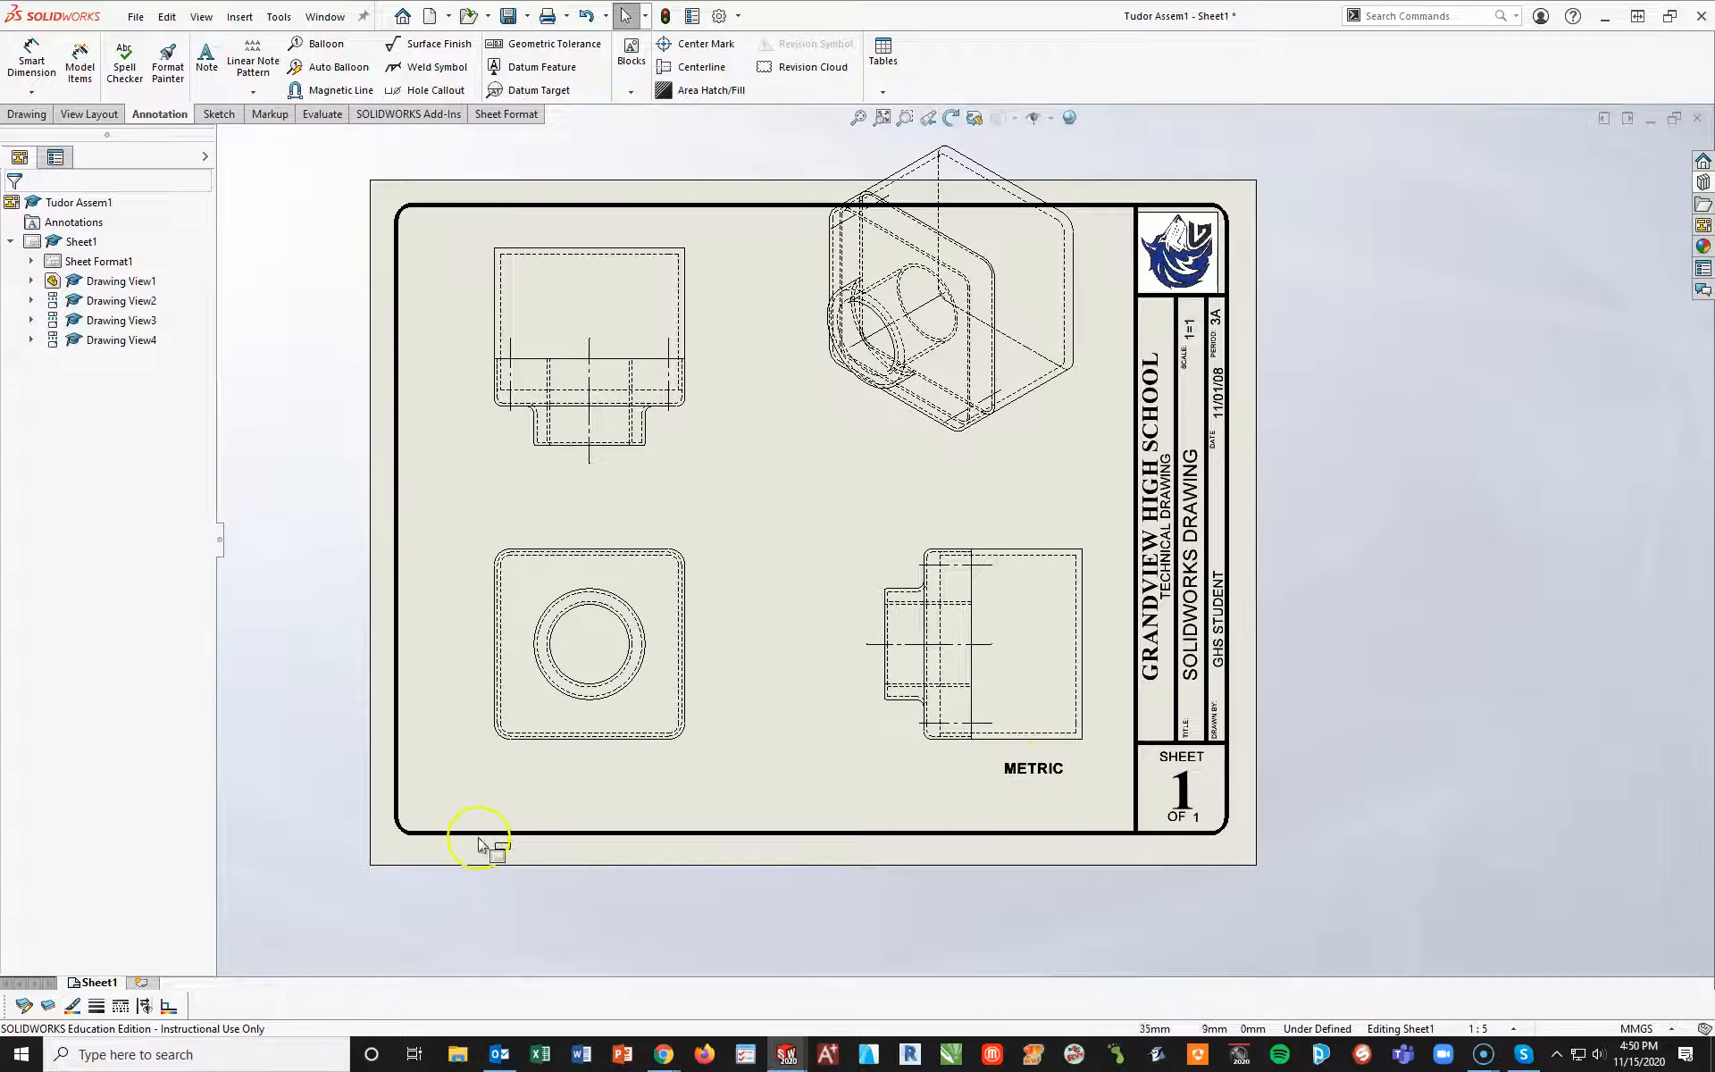
Remove the stray small rectangle below the sheet border and move the METRIC note into the lower-right corner with a Box border
left_click_drag(586, 892, 456, 809)
left_click(456, 812)
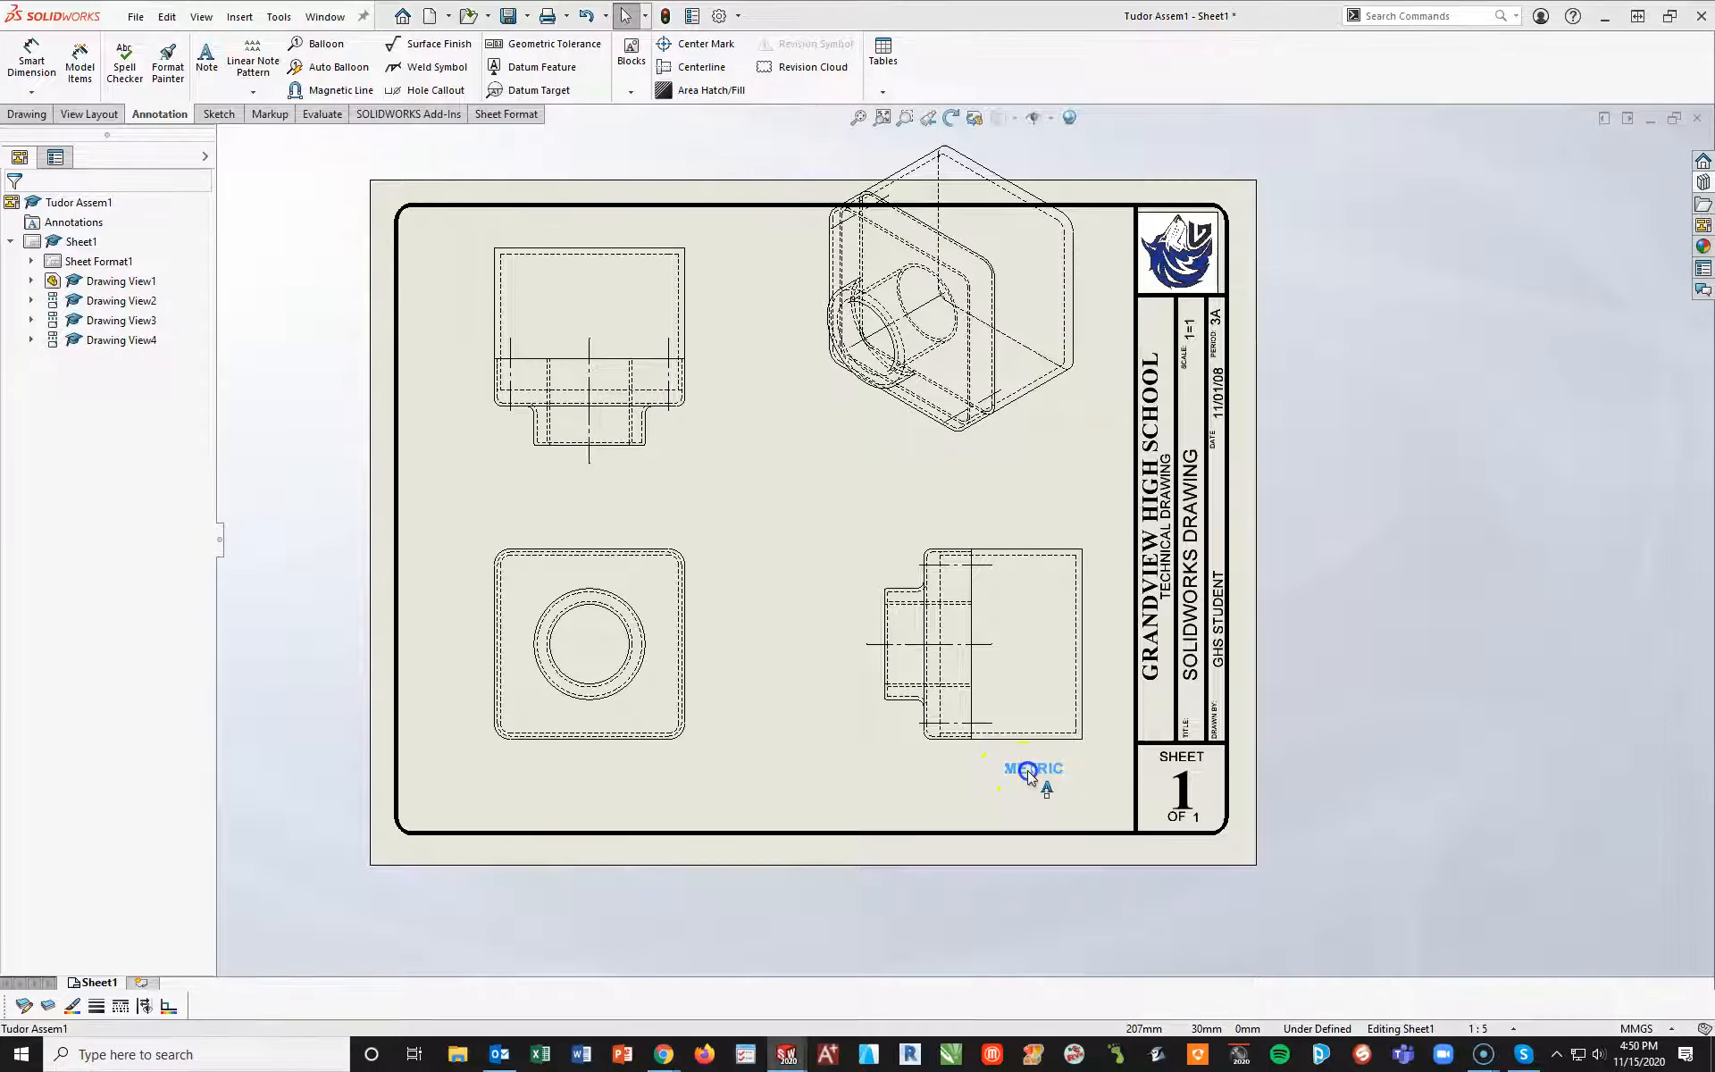
left_click(1063, 804)
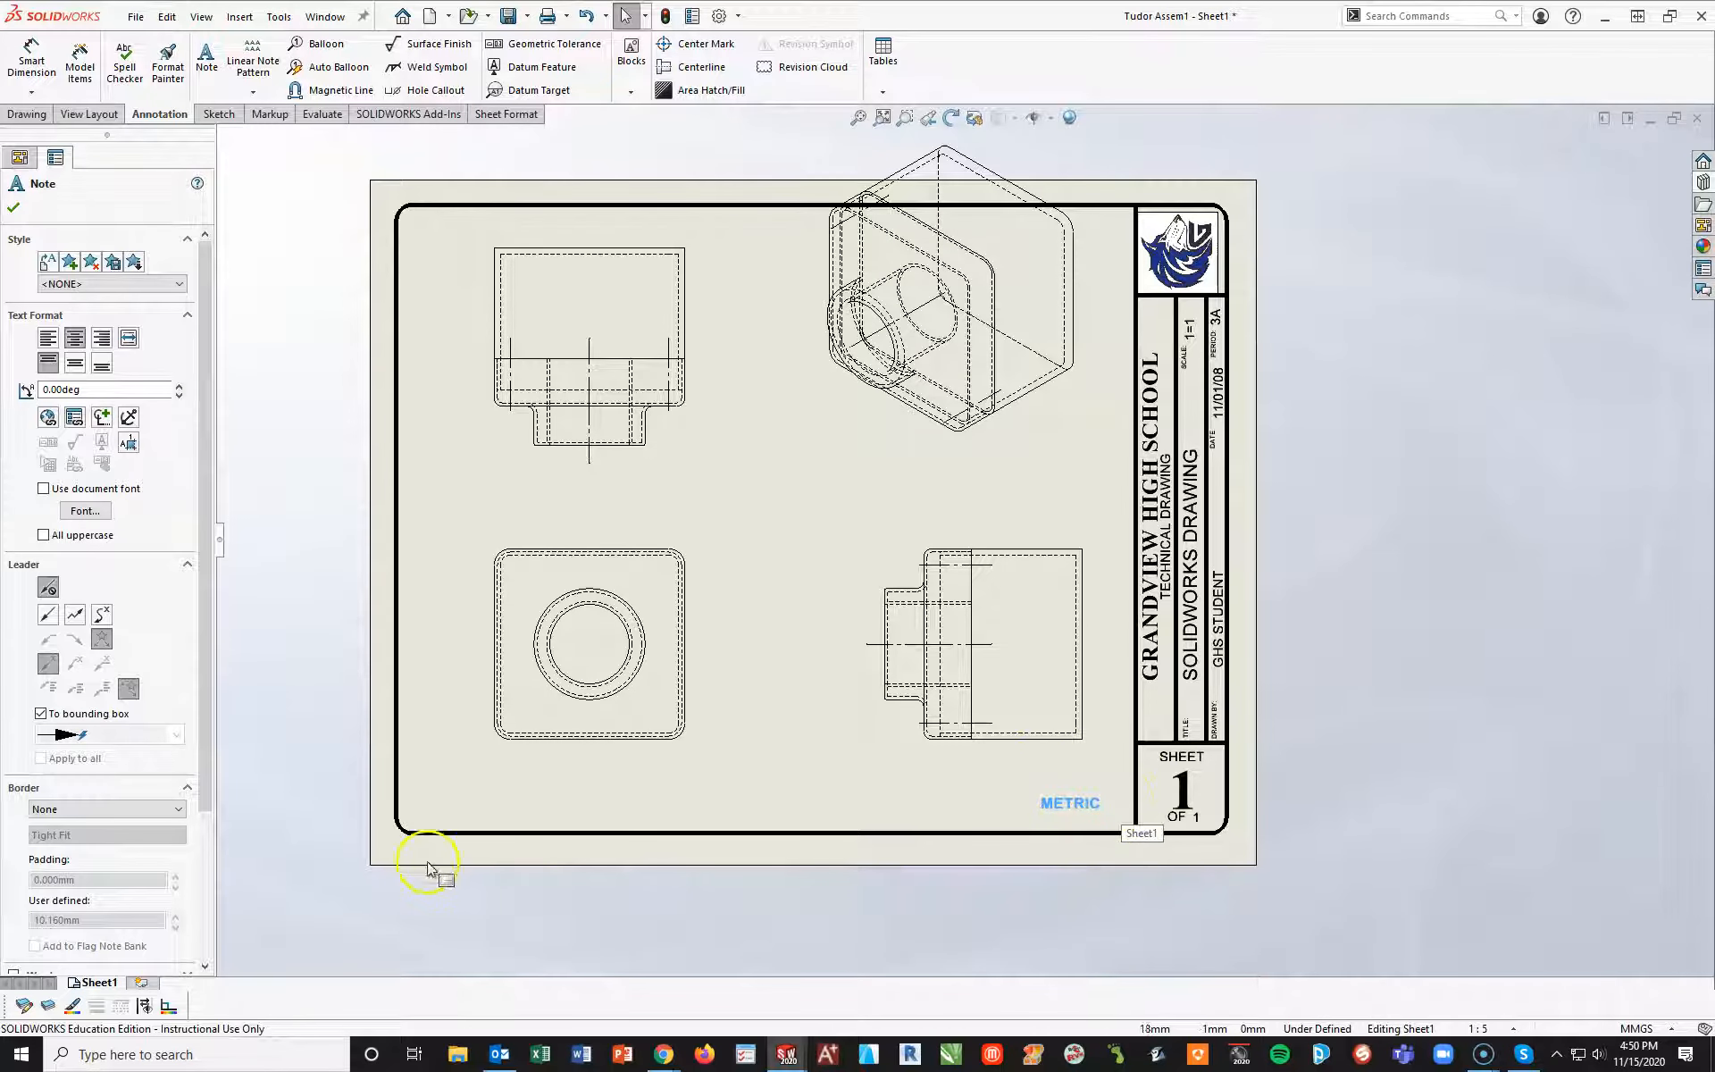
left_click(42, 810)
left_click(45, 868)
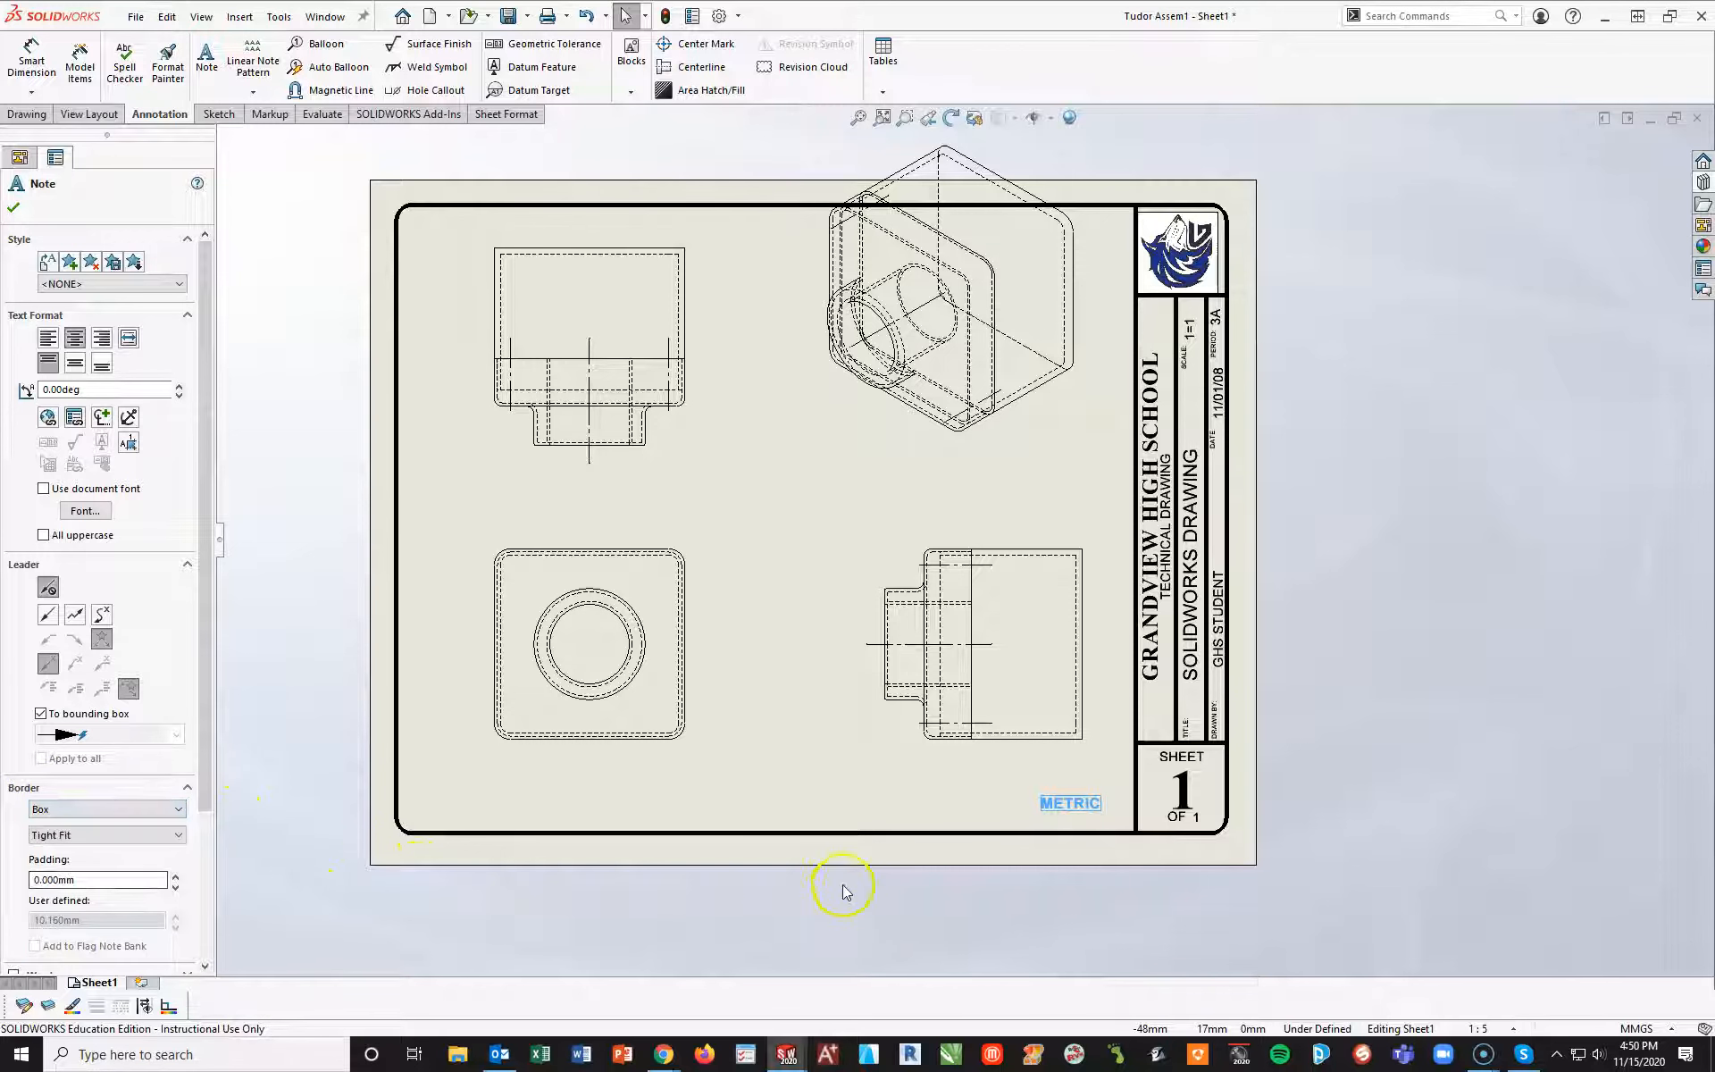
left_click(815, 822)
Reposition the isometric view inside the border, the front view down toward the lower-left corner and the right view closer to it
left_click_drag(987, 483, 1012, 556)
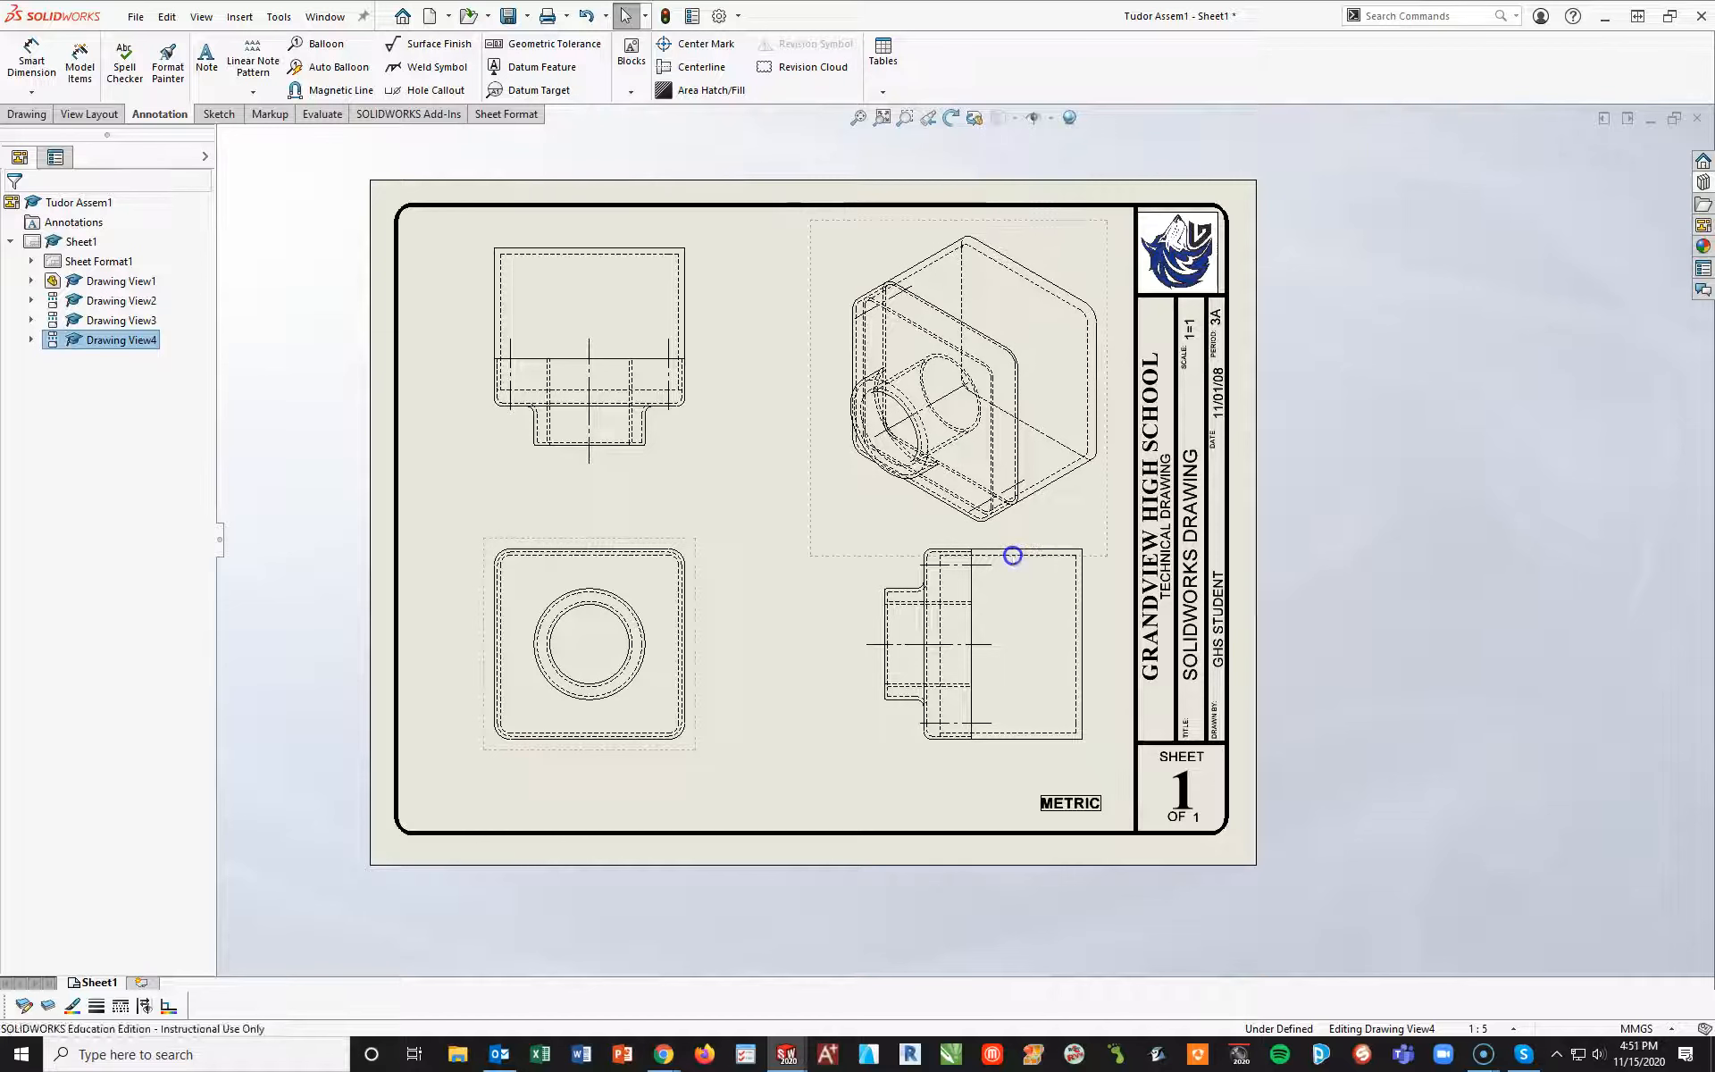
left_click_drag(574, 755, 554, 803)
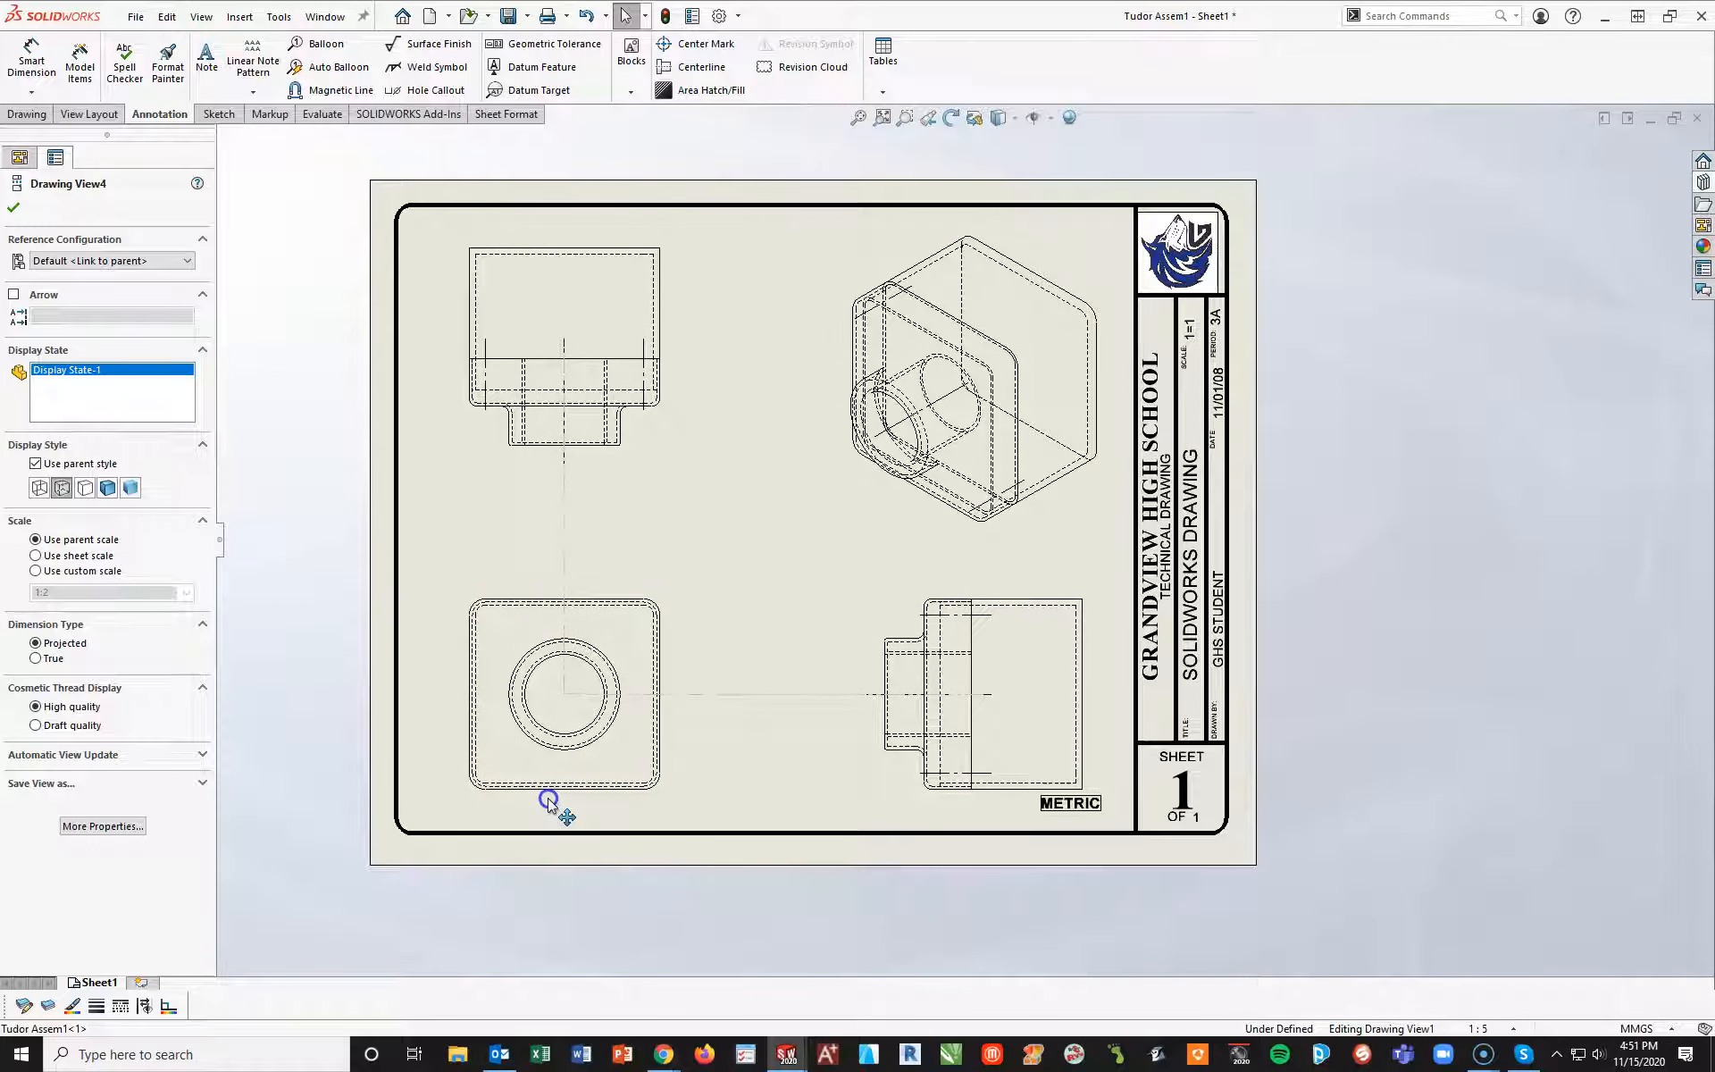
mouse_move(997, 809)
left_mouse_down()
mouse_move(888, 812)
mouse_move(914, 812)
left_mouse_up()
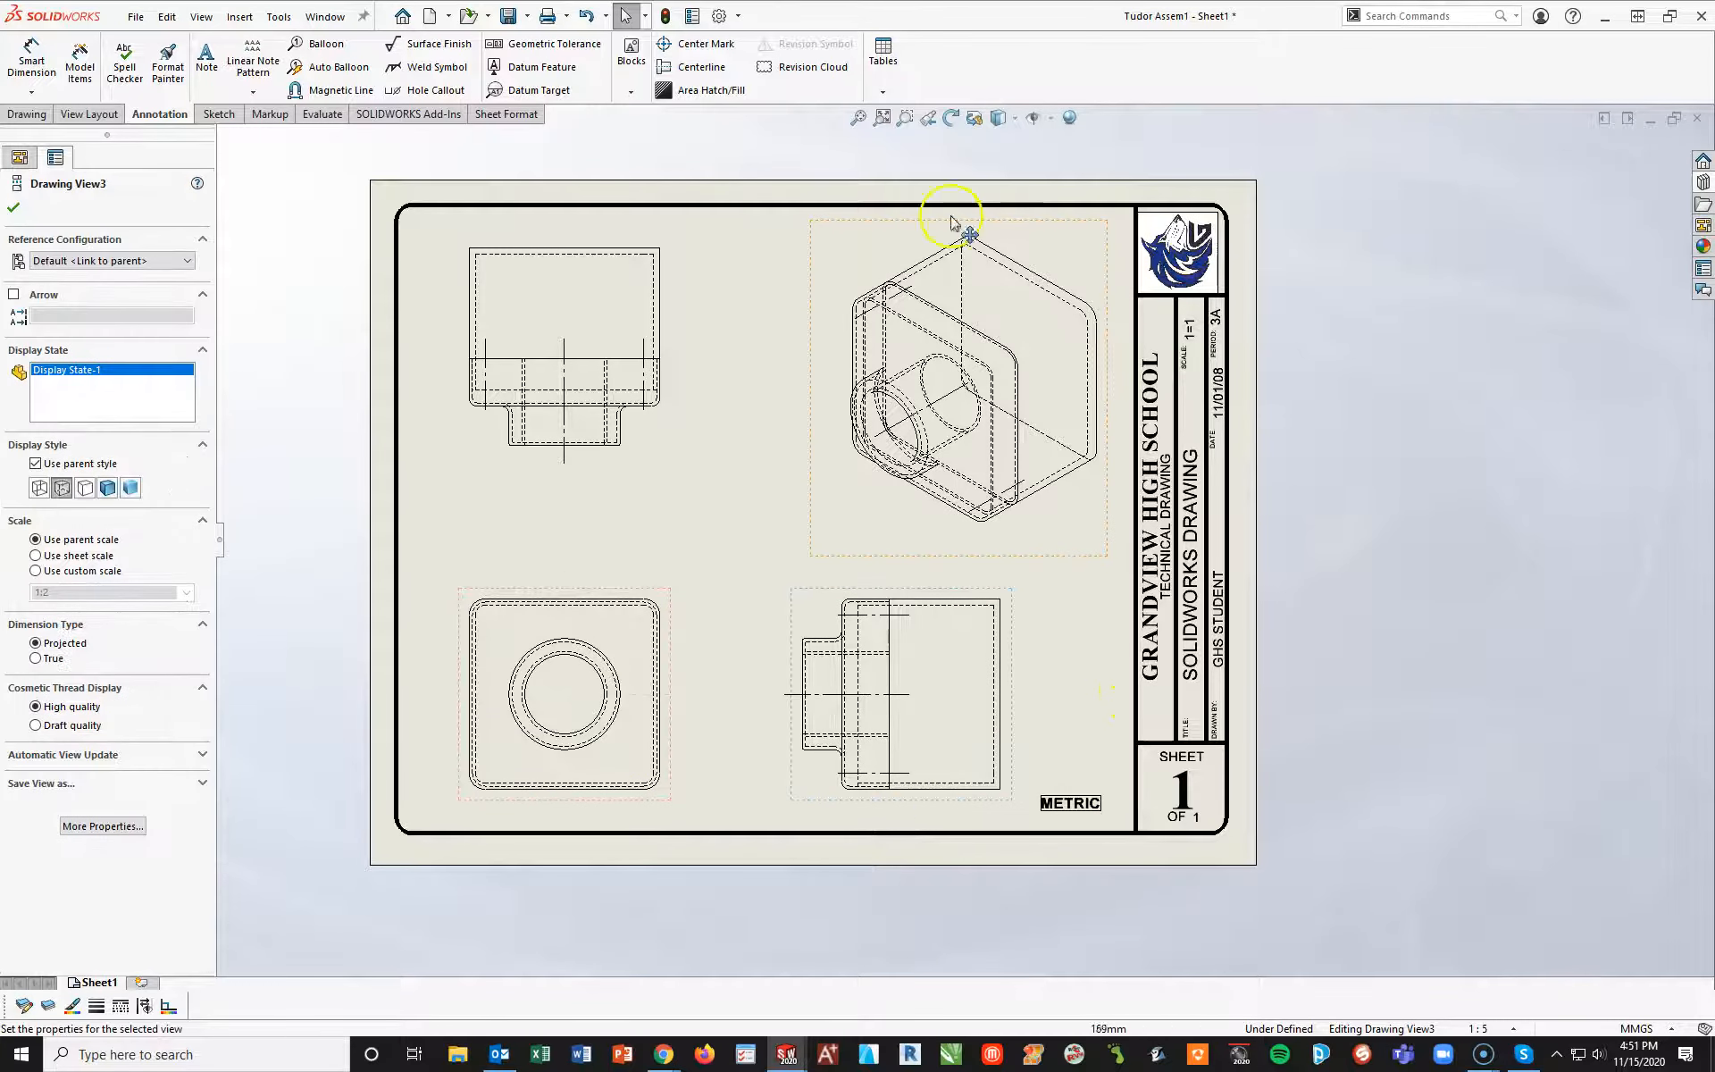
Display the isometric view as Shaded With Edges and delete its centerlines
left_click(1019, 554)
left_click_drag(1035, 561, 904, 547)
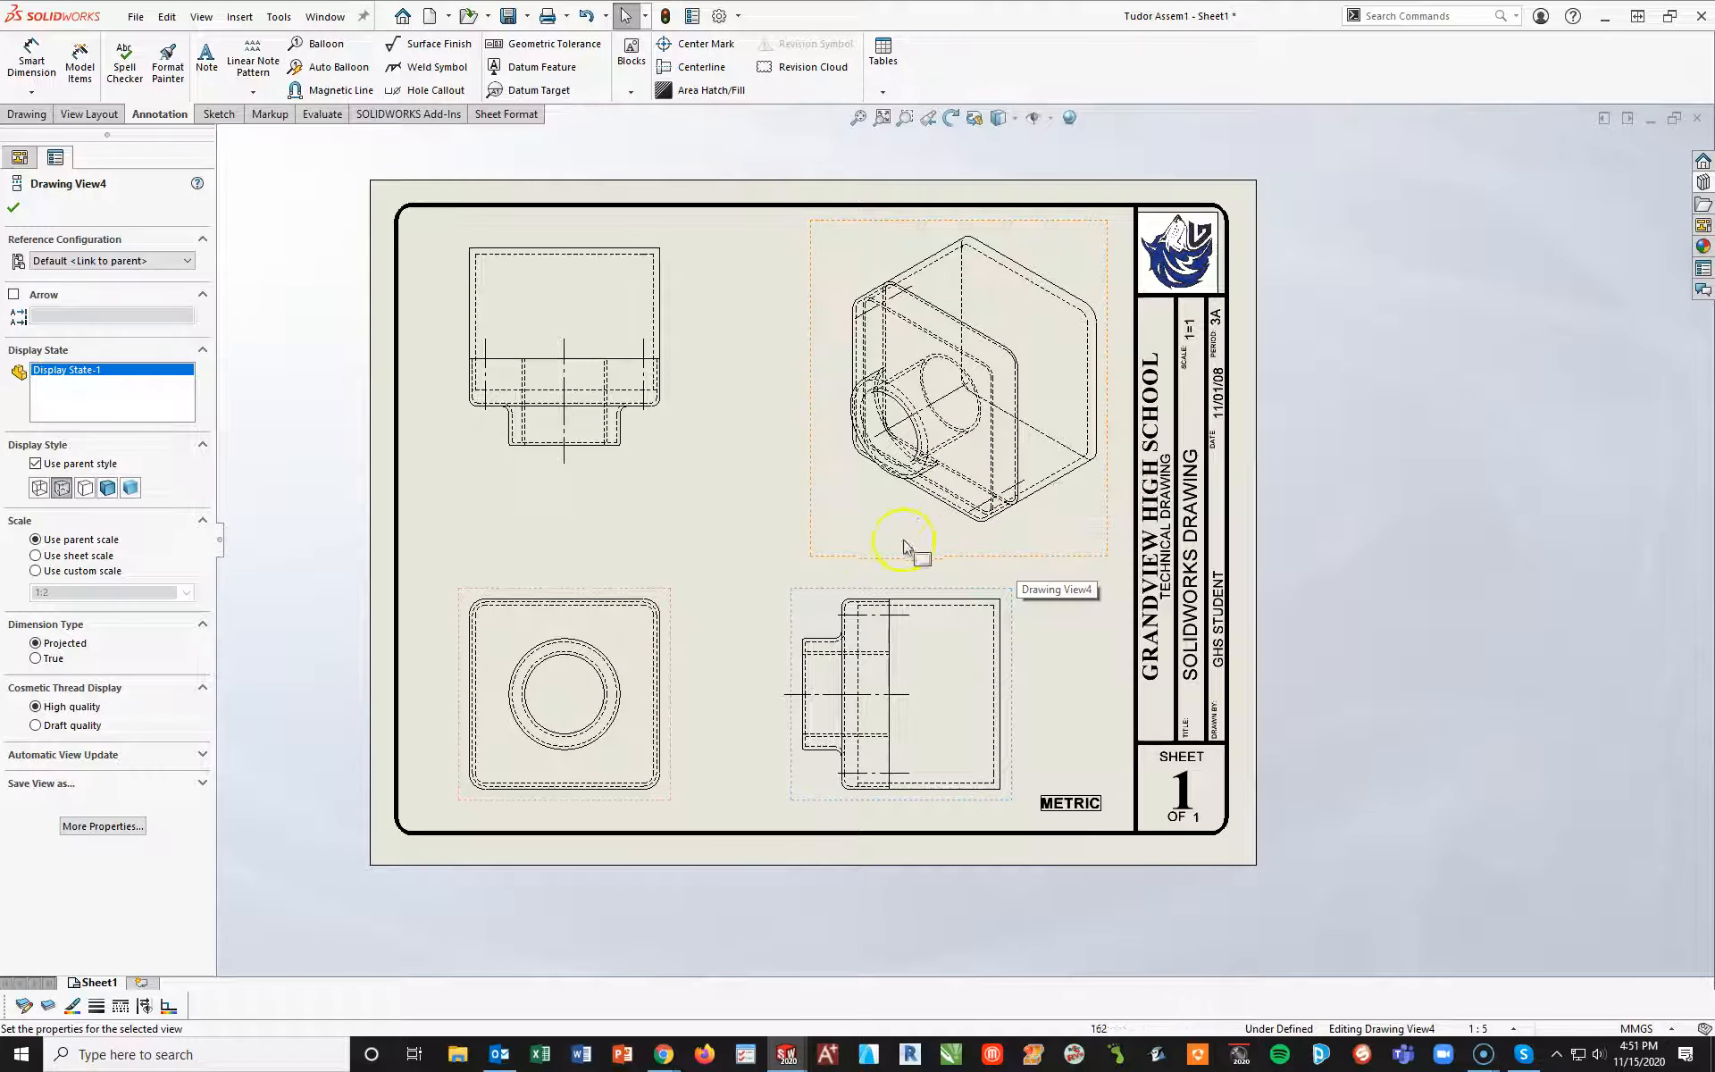
left_click(106, 487)
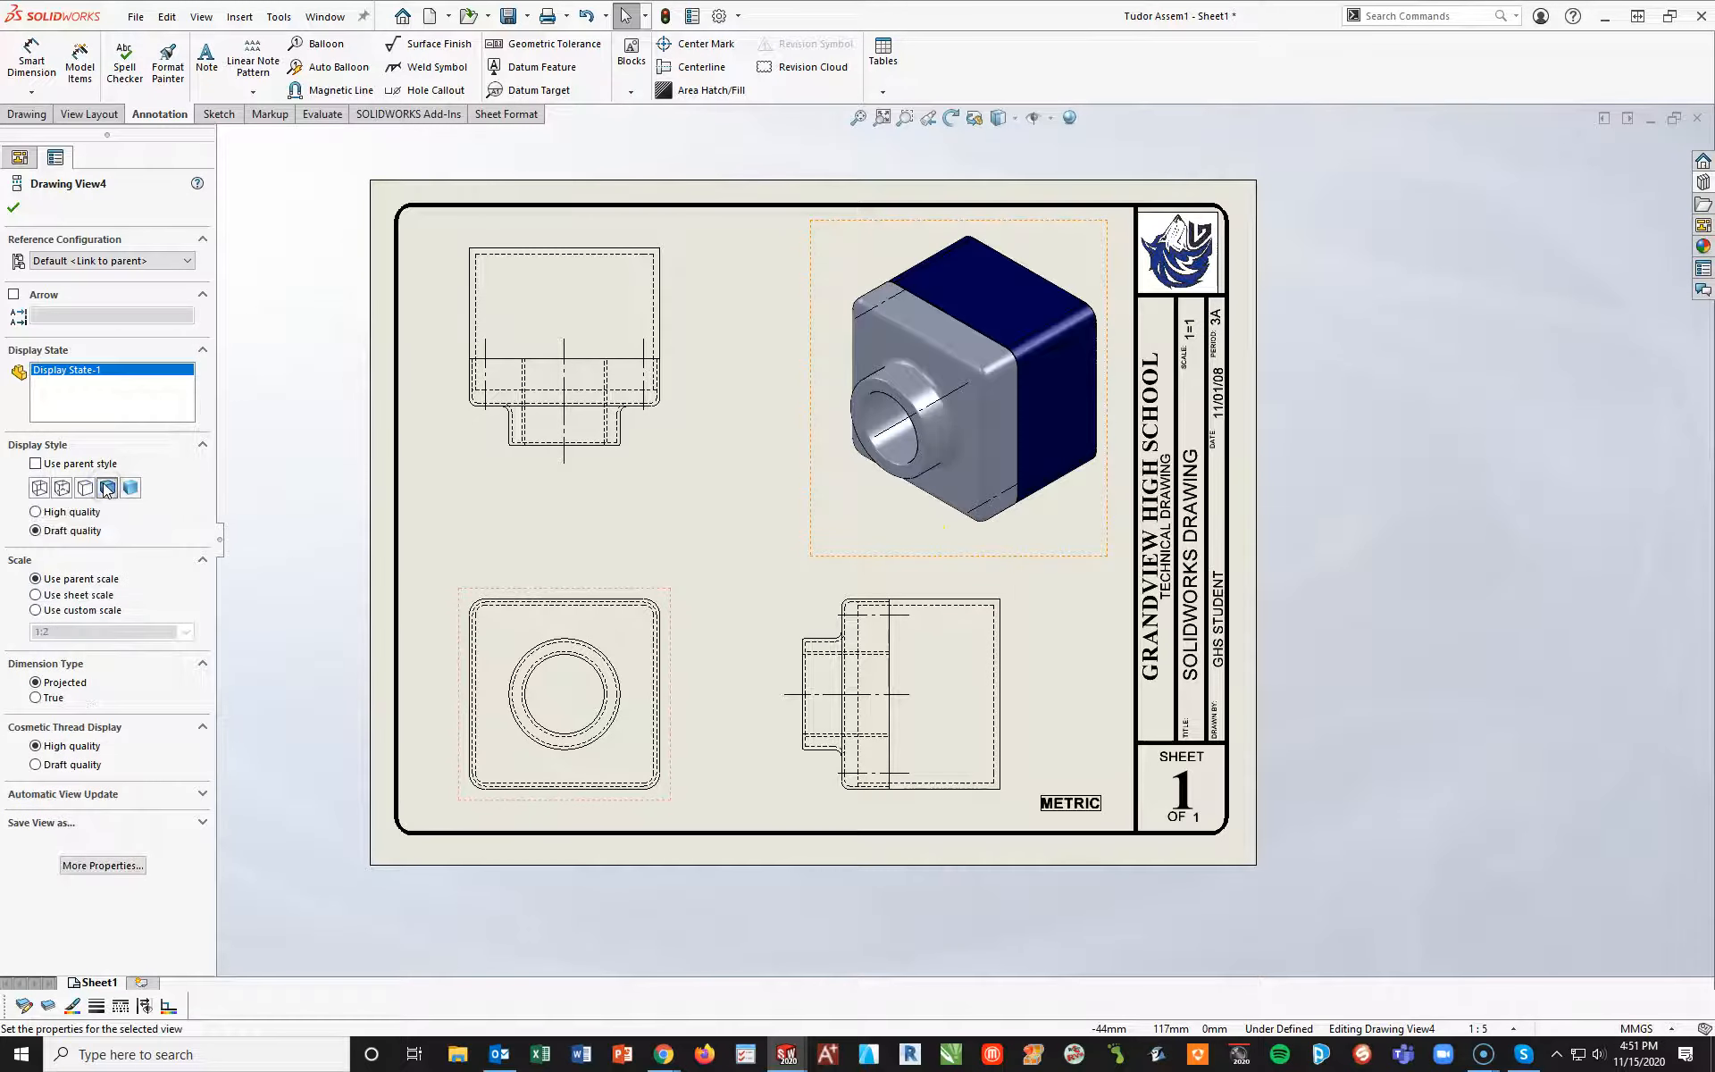
left_click(869, 314)
key("Delete")
left_click(886, 430)
key("Delete")
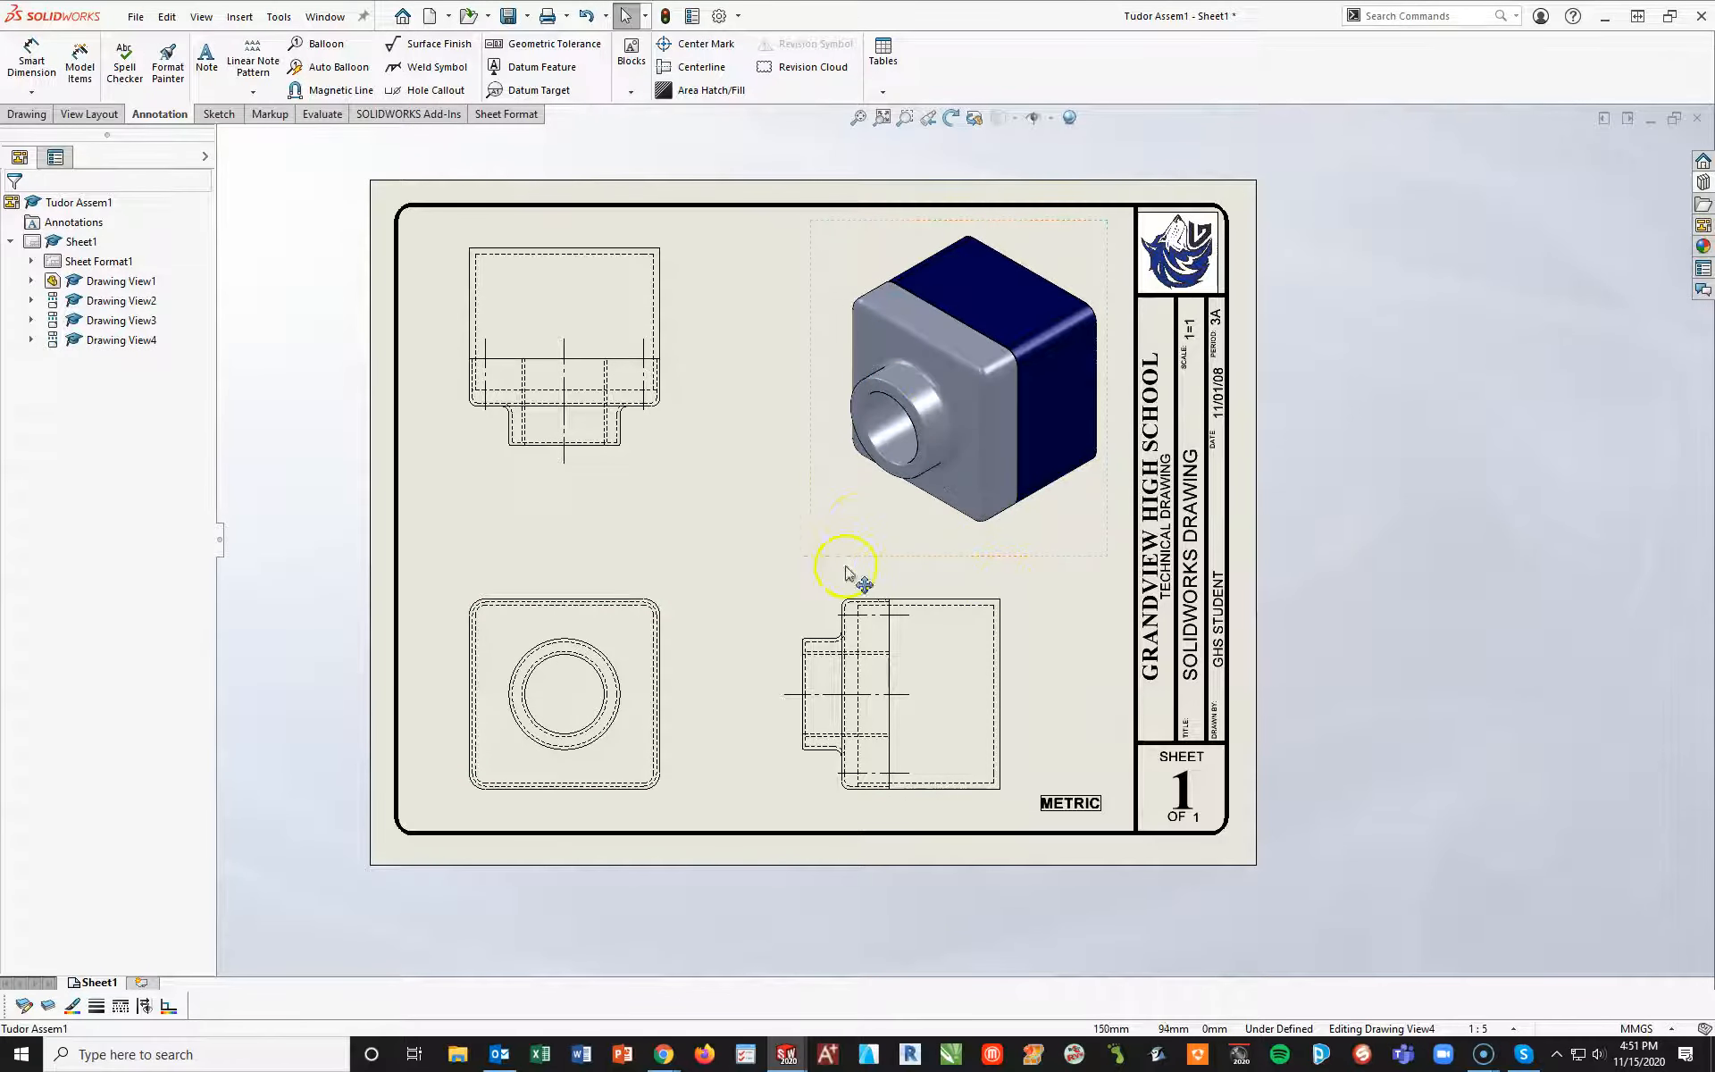
left_click(863, 530)
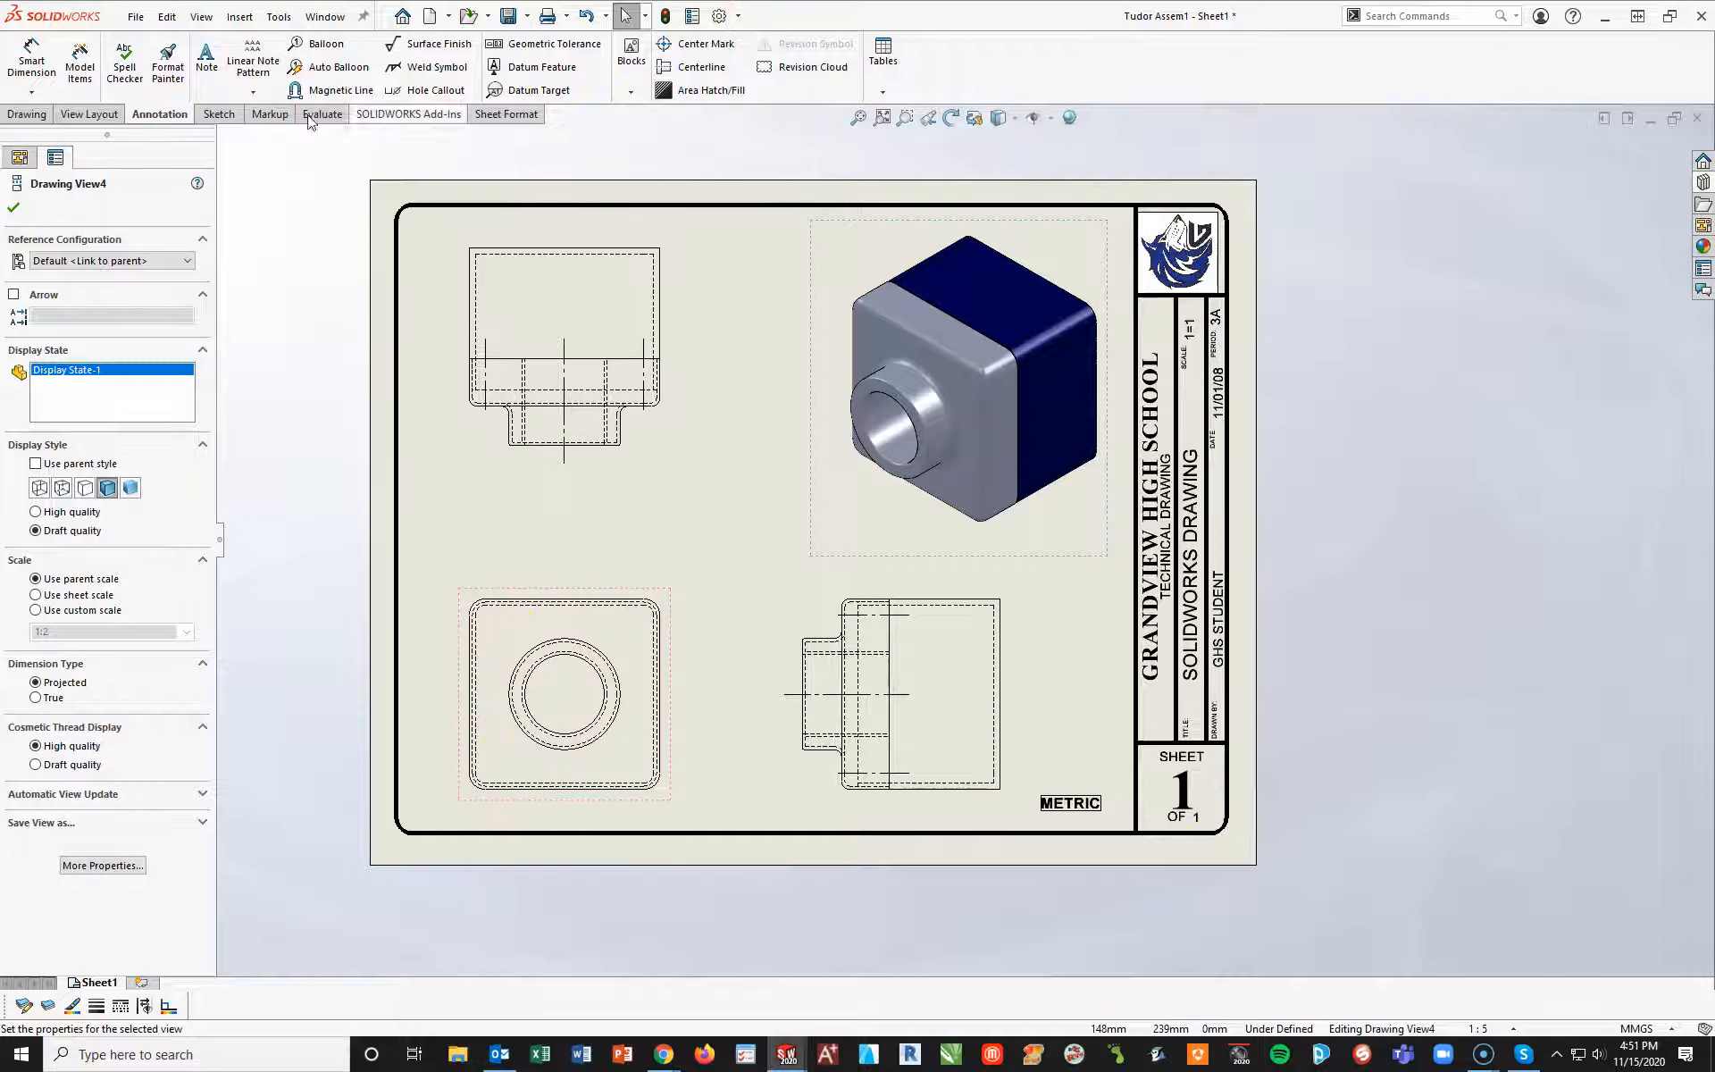
Add a center mark to the outer boss circle in the front view
left_click(668, 47)
scroll(693, 666, "down", 1)
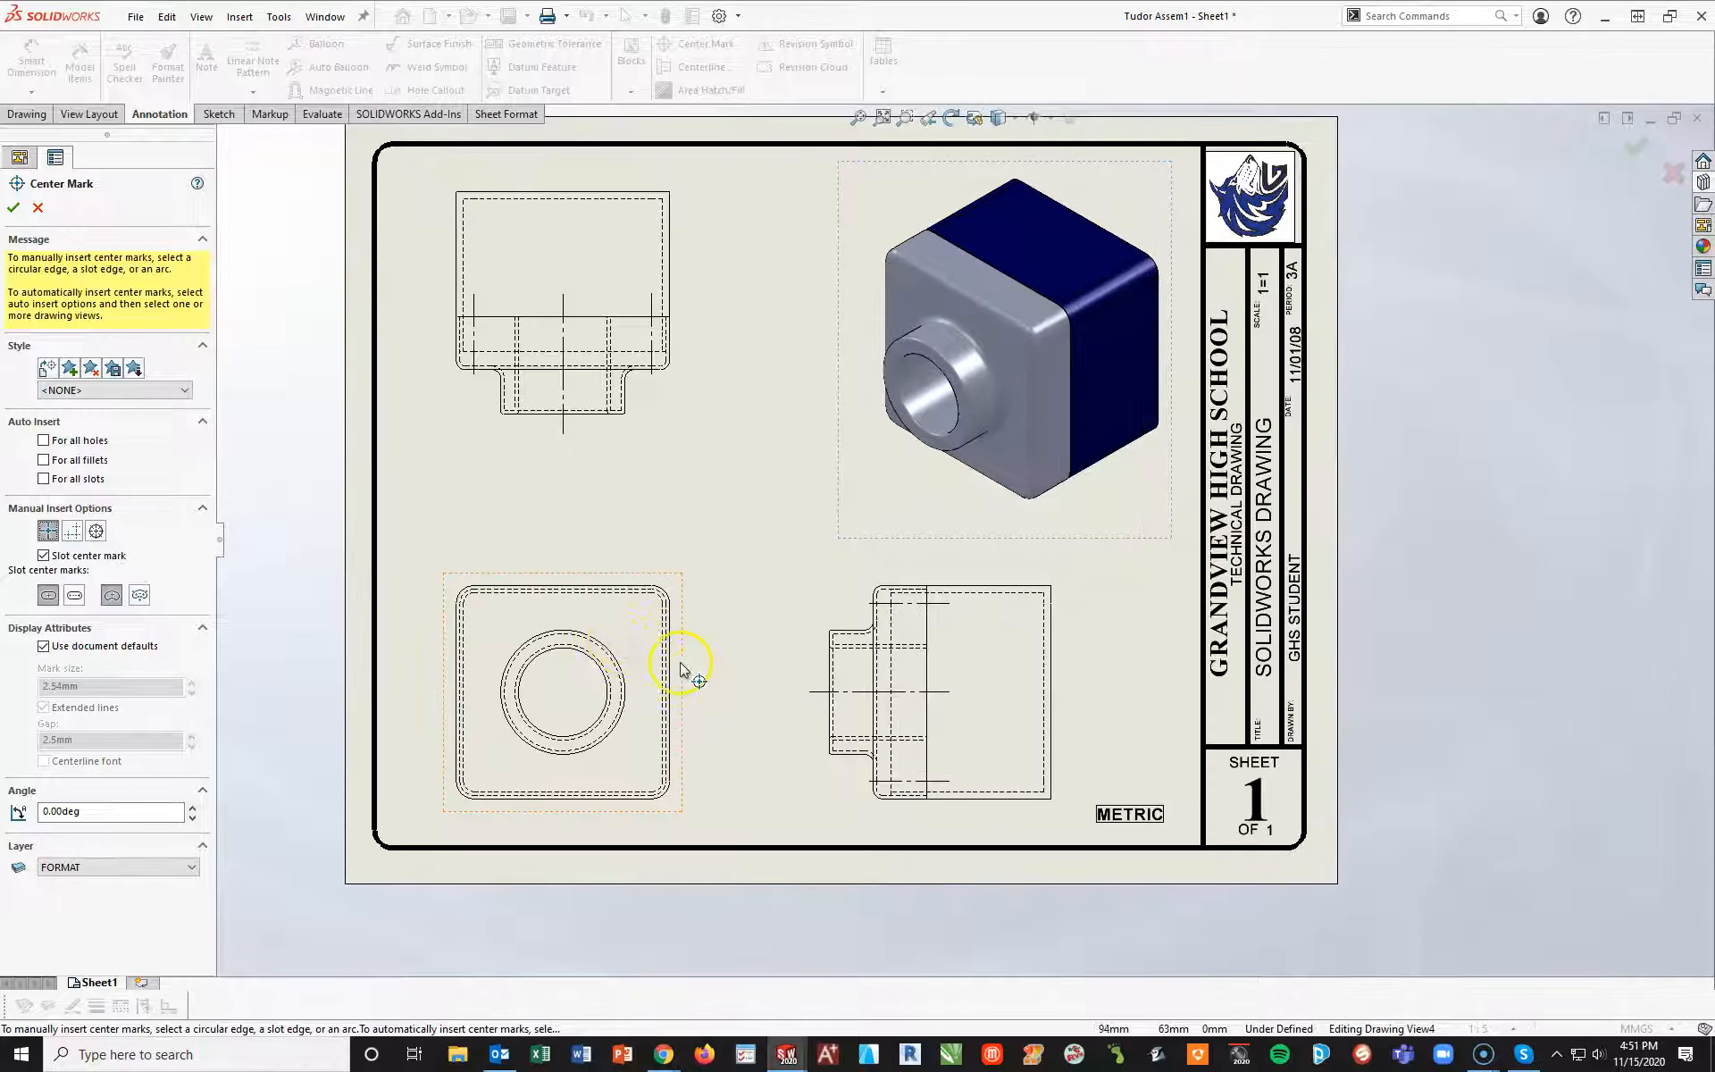
left_click(597, 641)
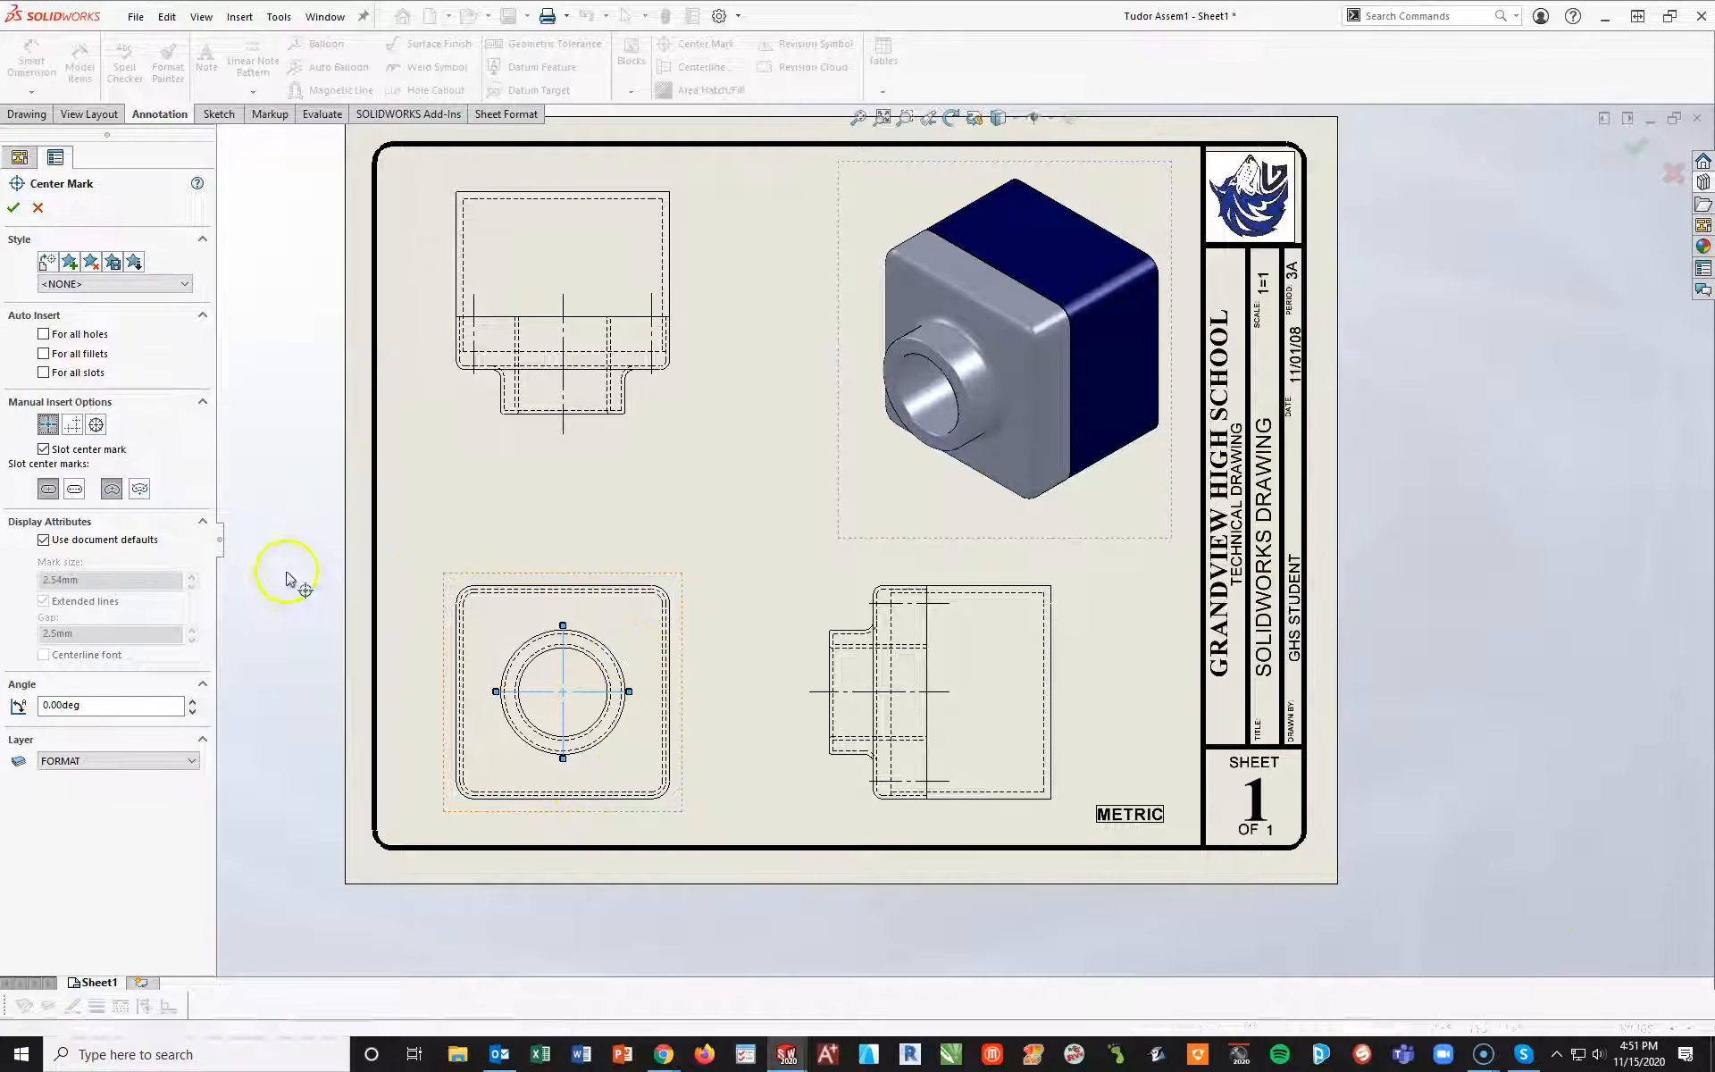
left_click(11, 208)
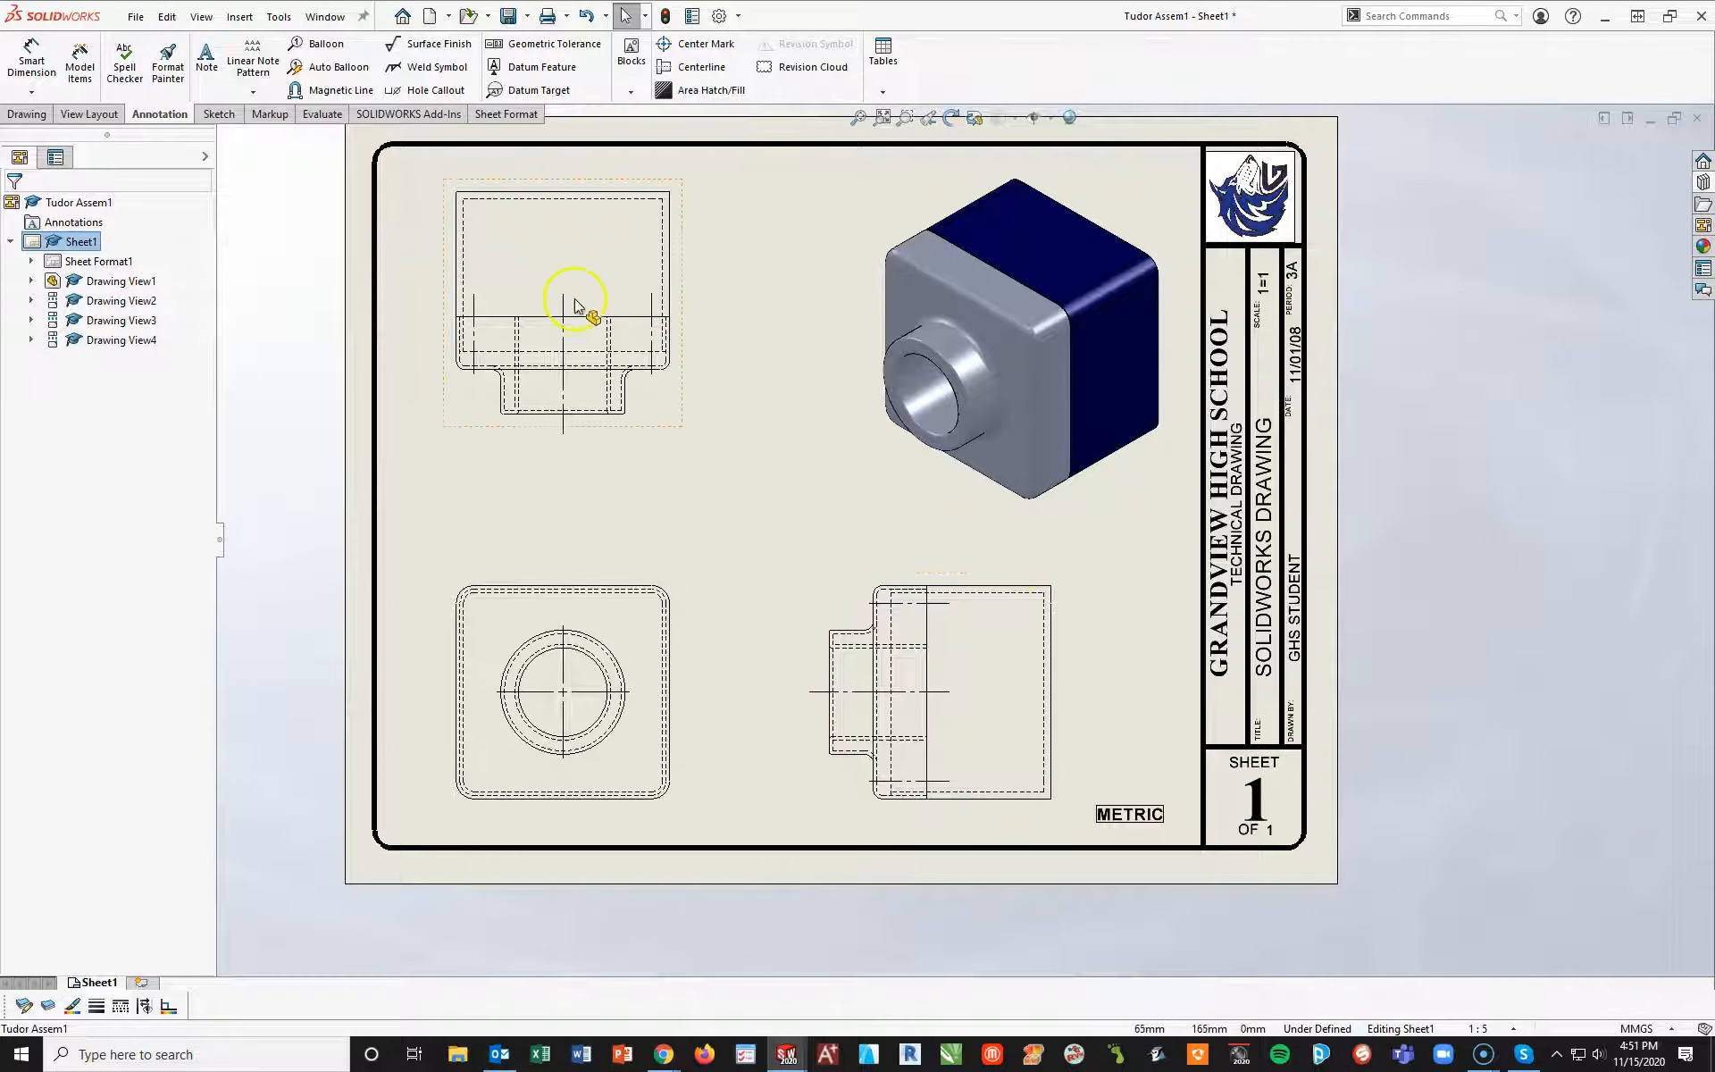
Dimension the front view's overall height and the vertical distance from the bottom edge to the boss center, beside the view
left_click(31, 61)
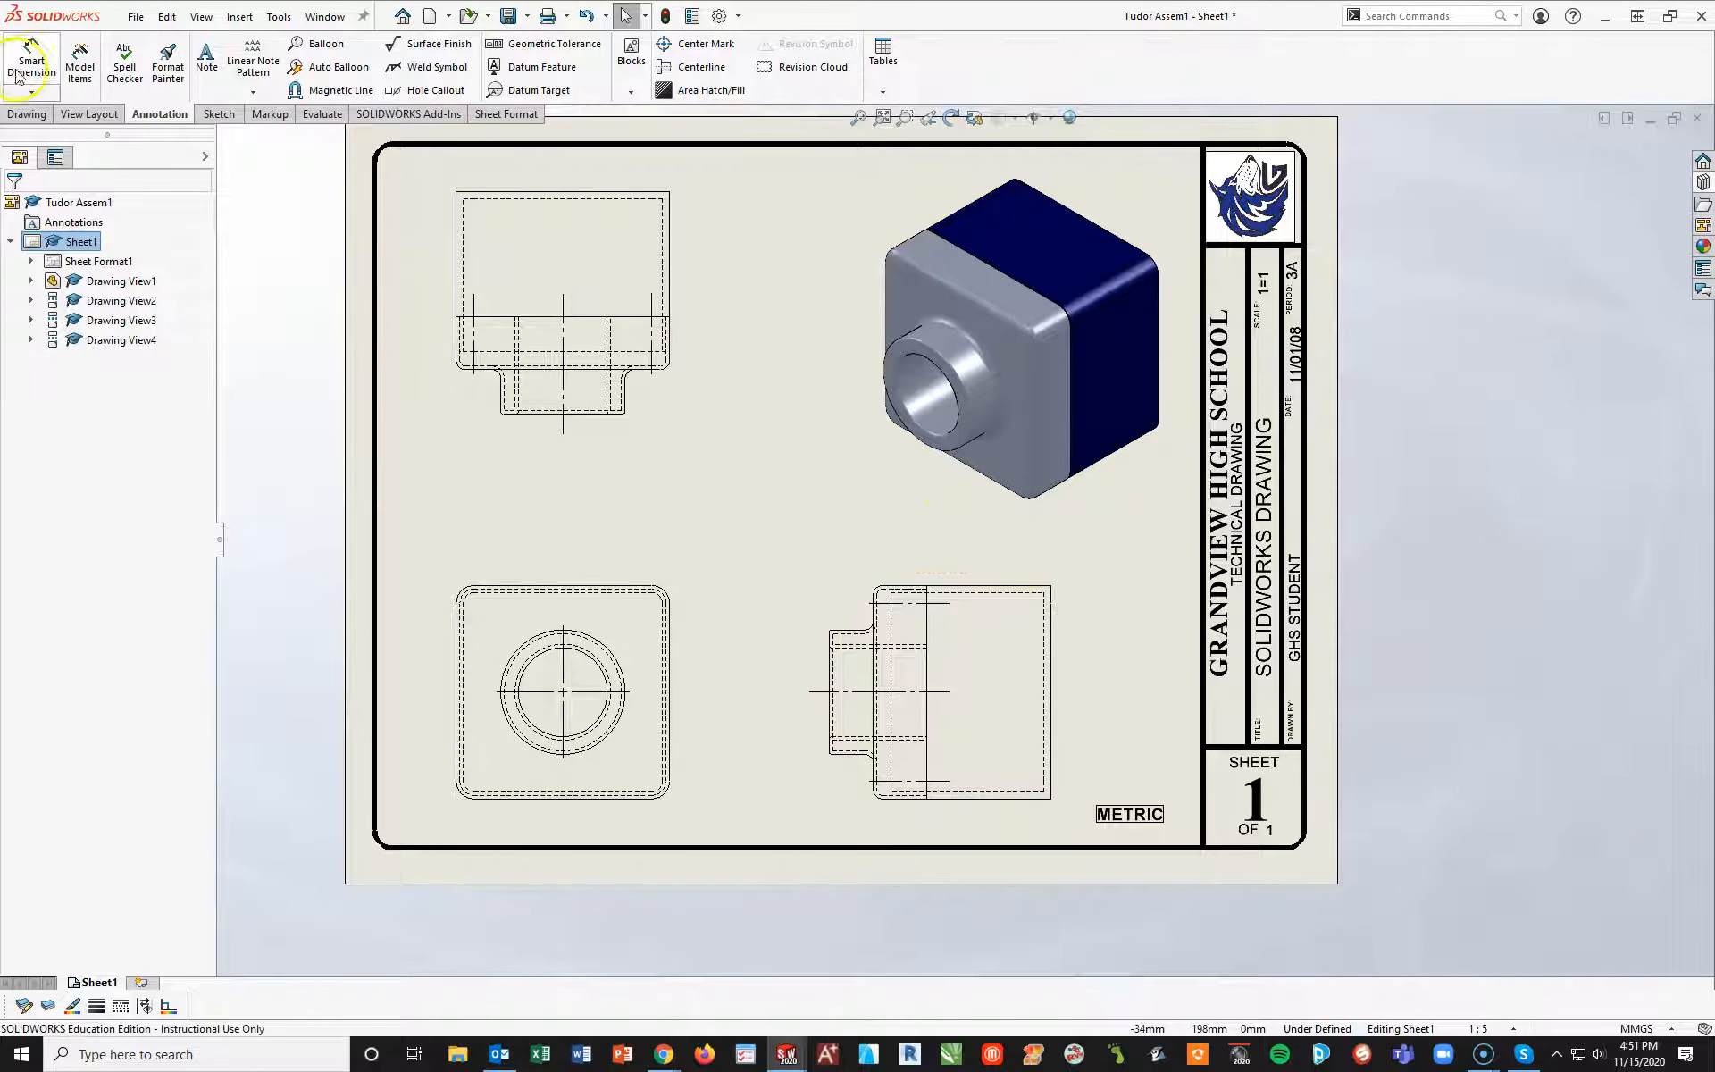
left_click(615, 588)
left_click(621, 799)
left_click(749, 689)
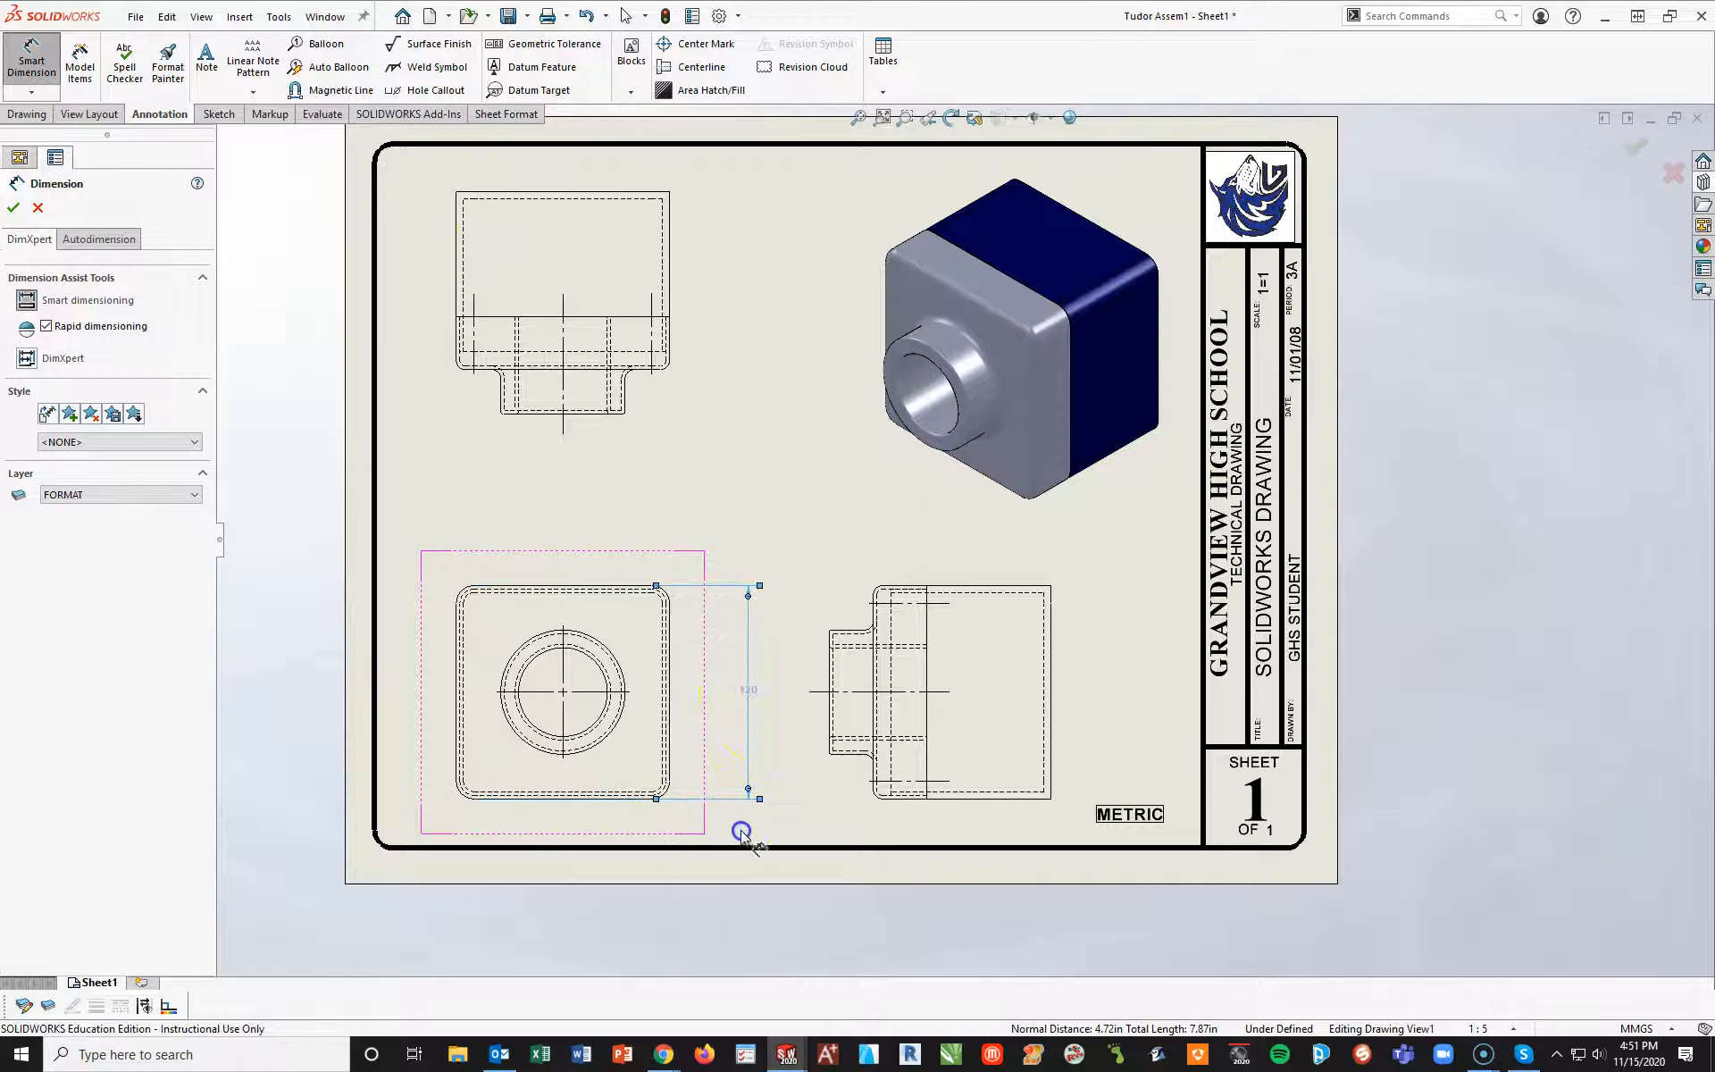
left_click(620, 725)
left_click(607, 798)
left_click(709, 747)
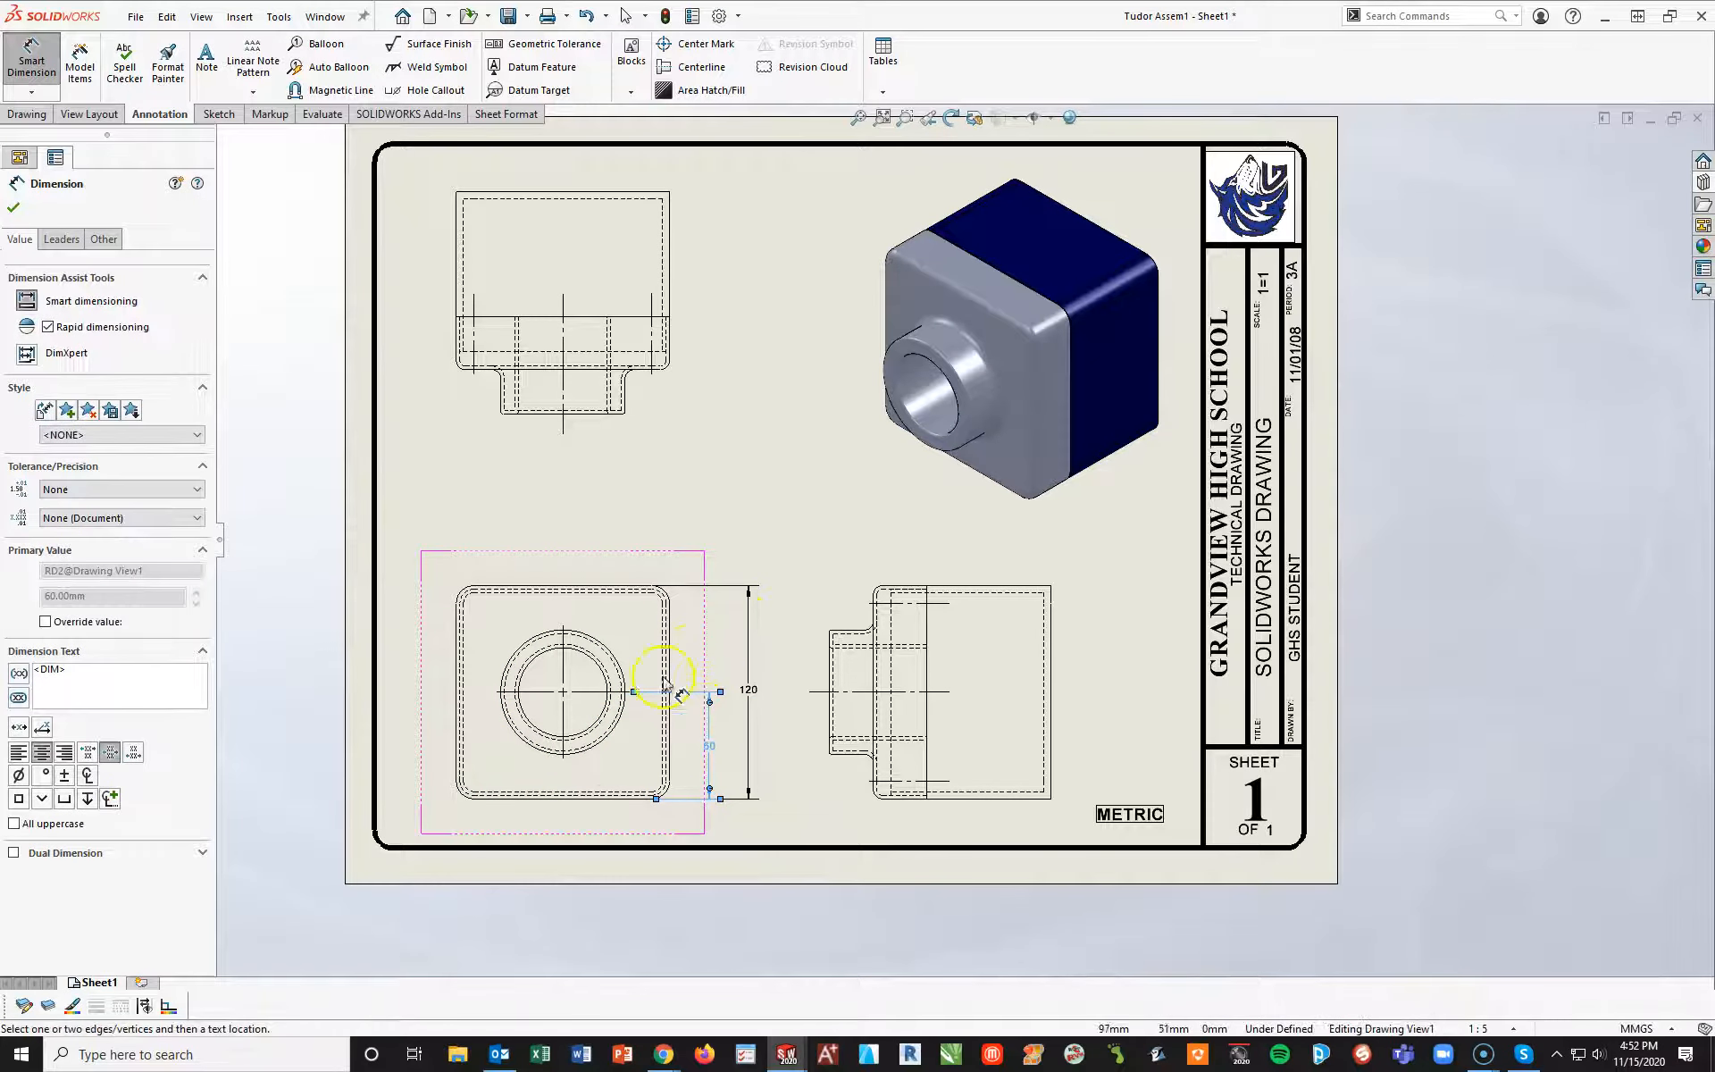
Dimension the front view's overall width and the horizontal distance from the boss center to the right edge, above the view
left_click(456, 648)
left_click(672, 650)
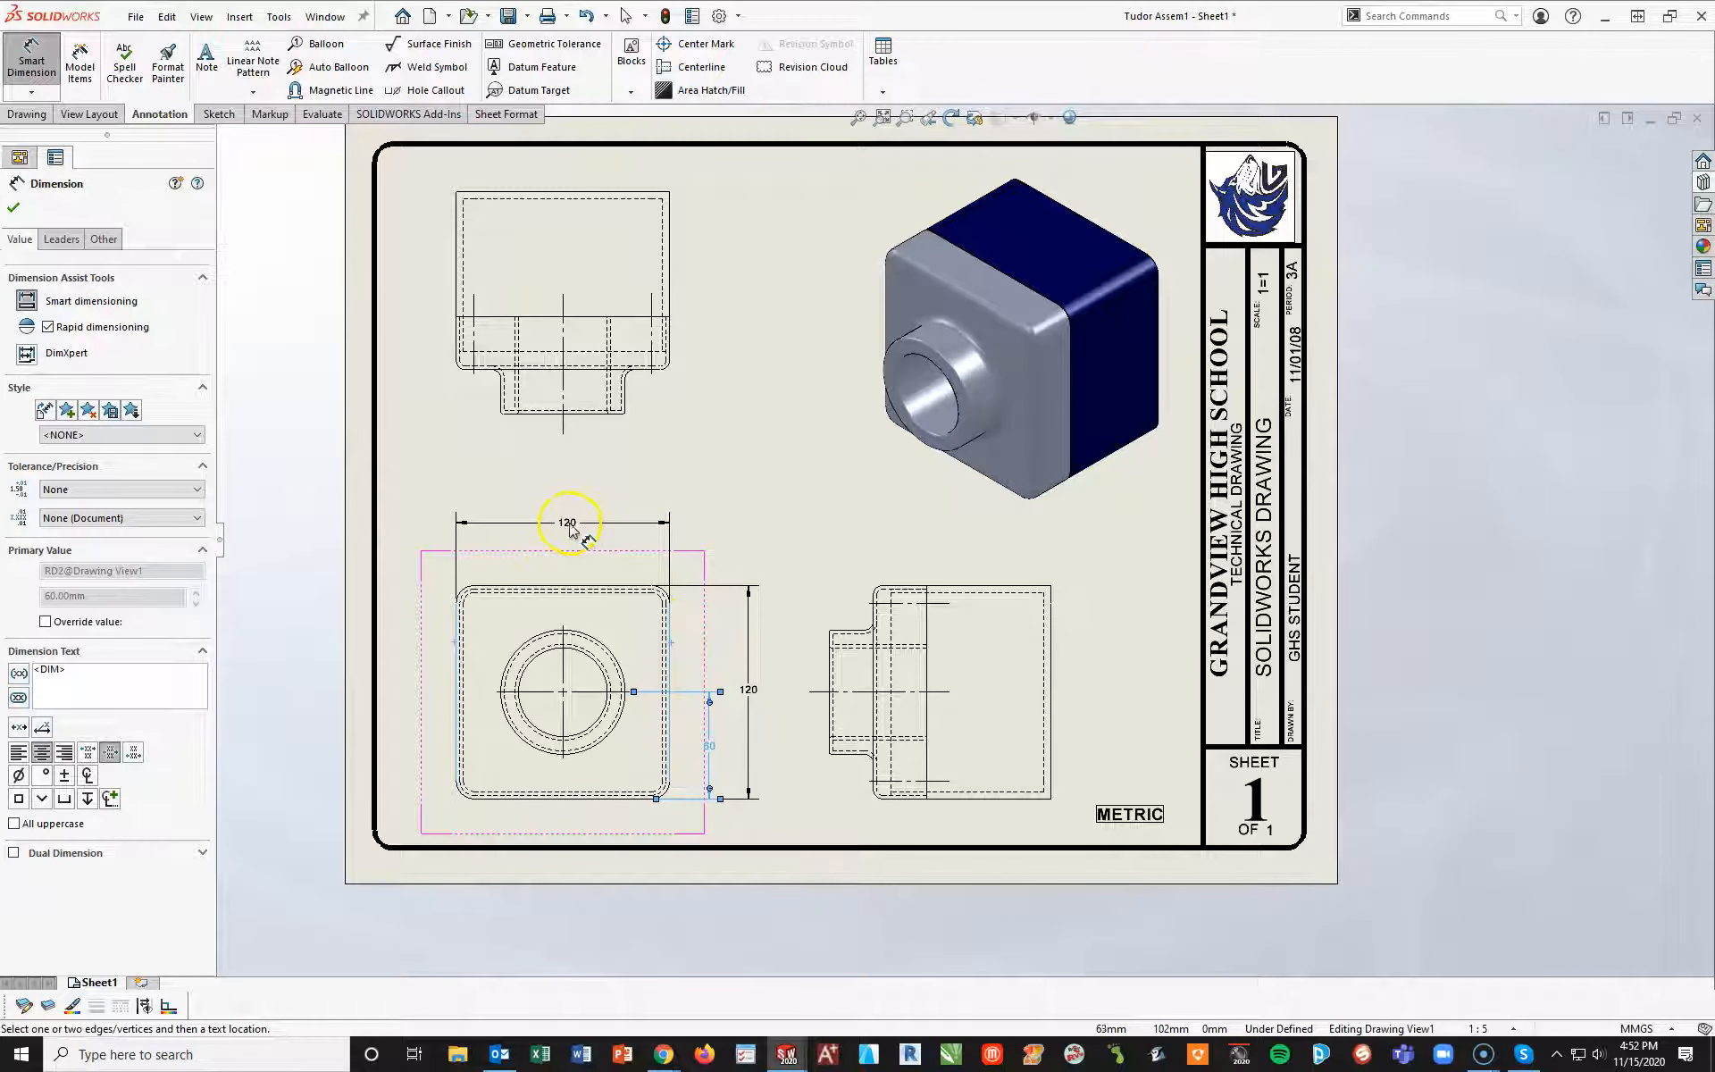
left_click(567, 525)
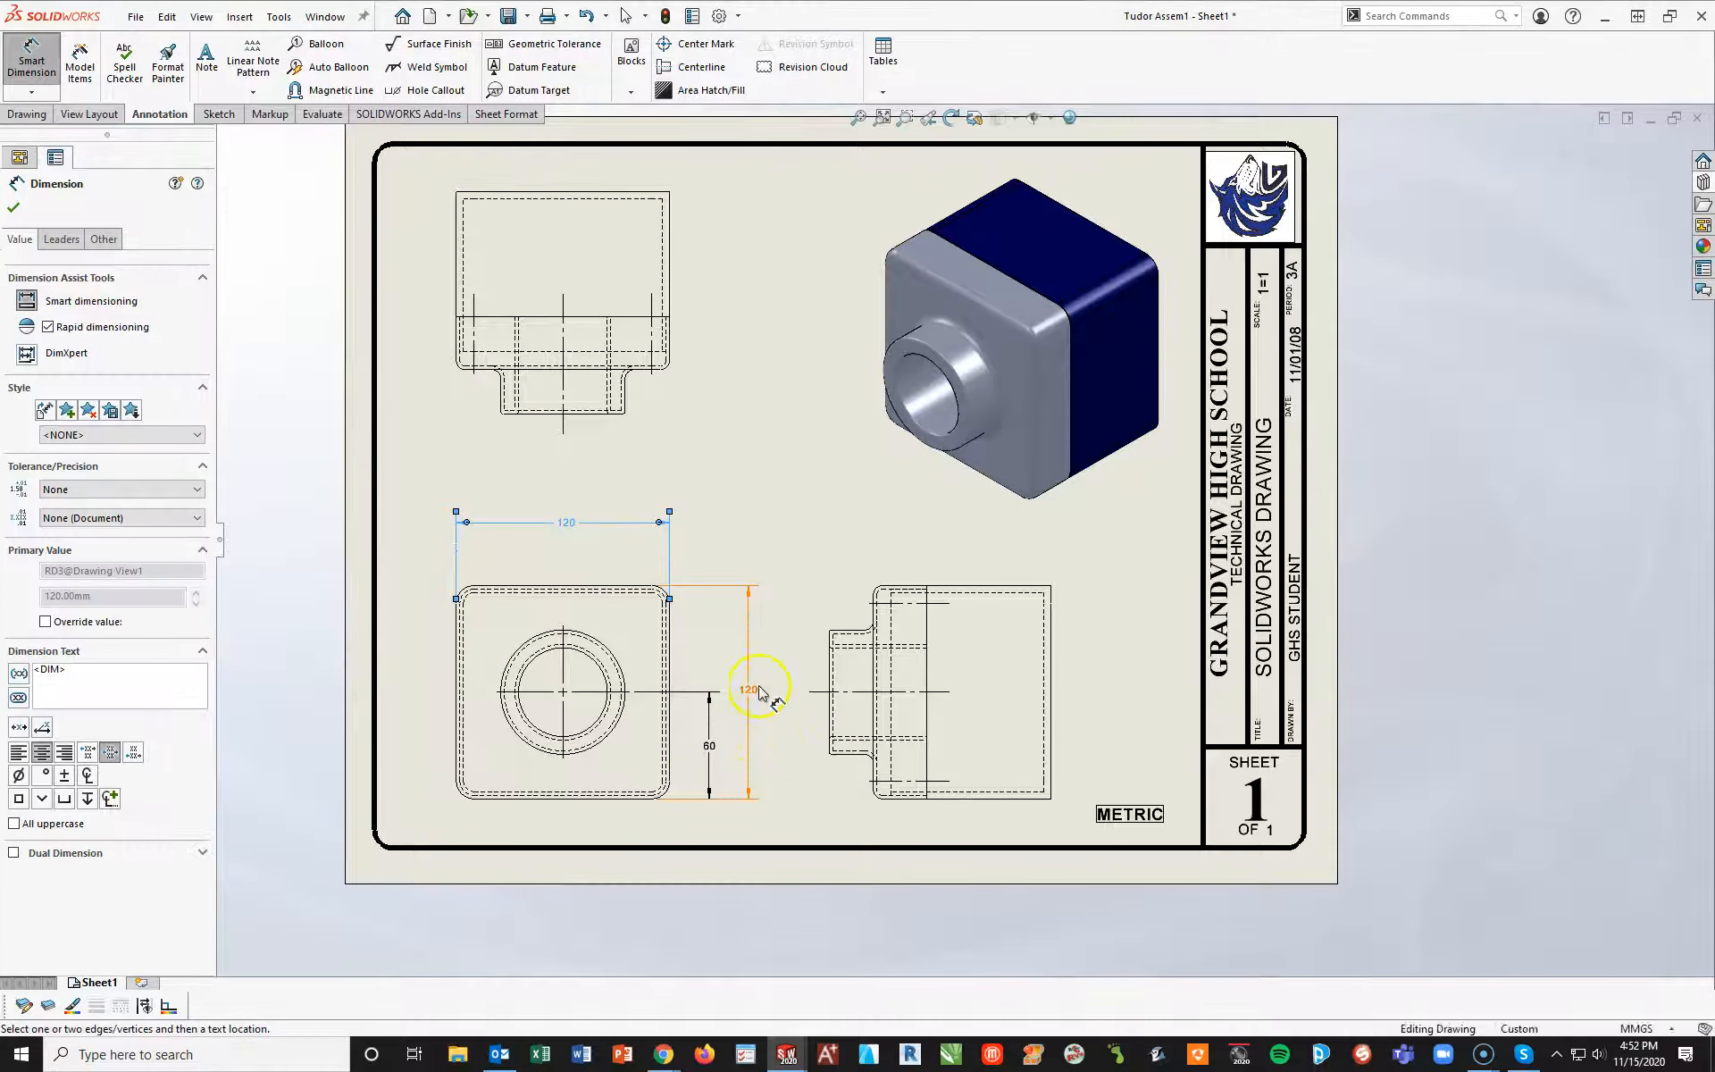
left_click(615, 655)
left_click(670, 659)
left_click(616, 559)
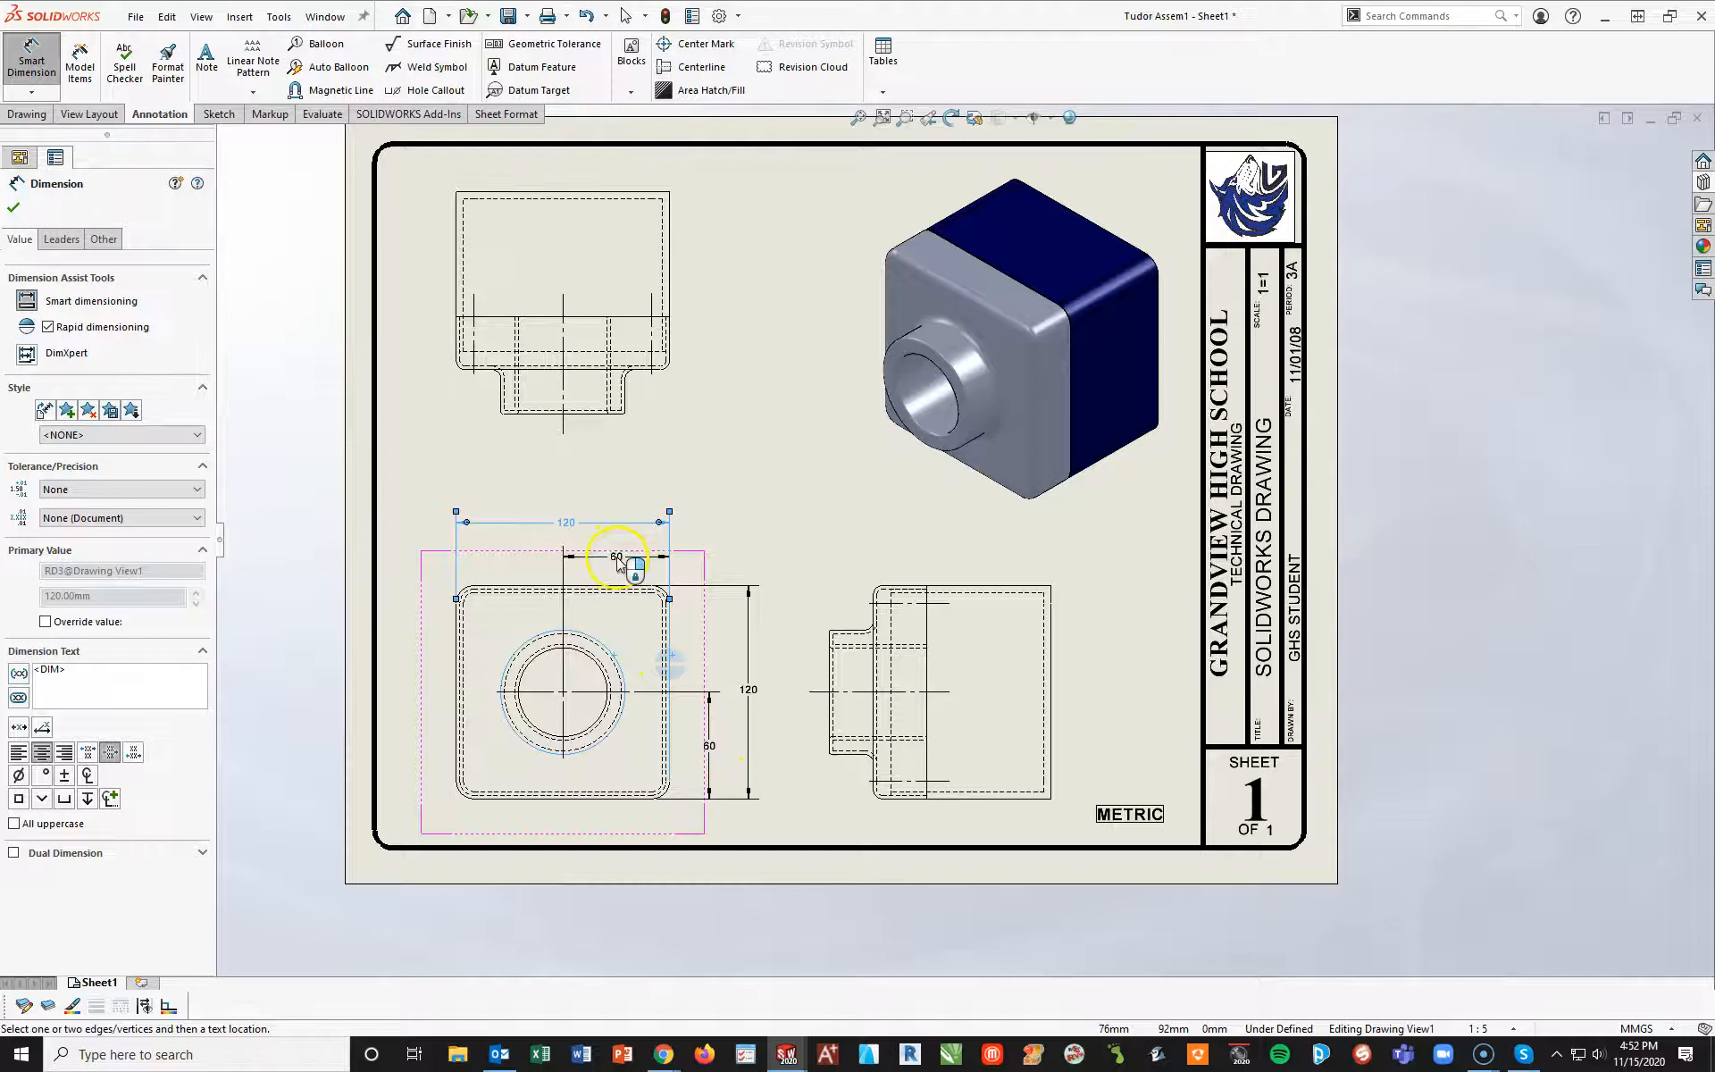
left_click(740, 523)
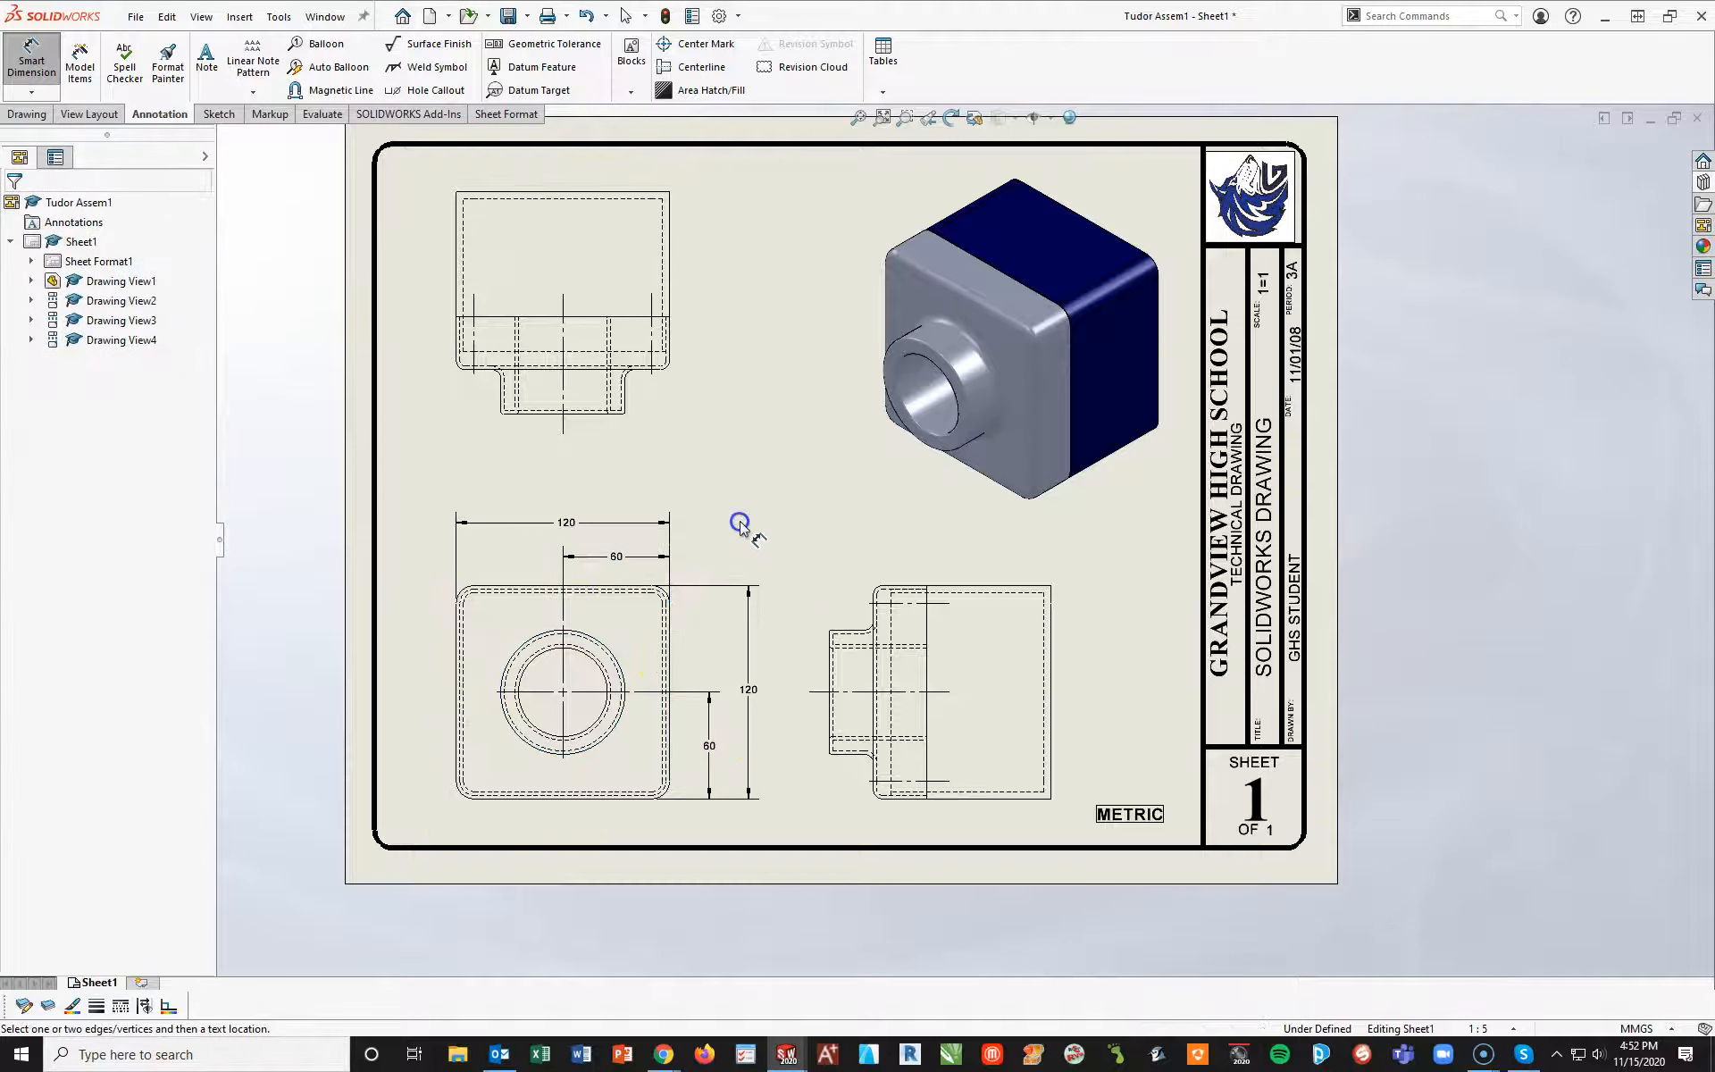
Dimension the front view's upper-right corner radius and the diameters of the outer boss circle and the inner hole
left_click(670, 598)
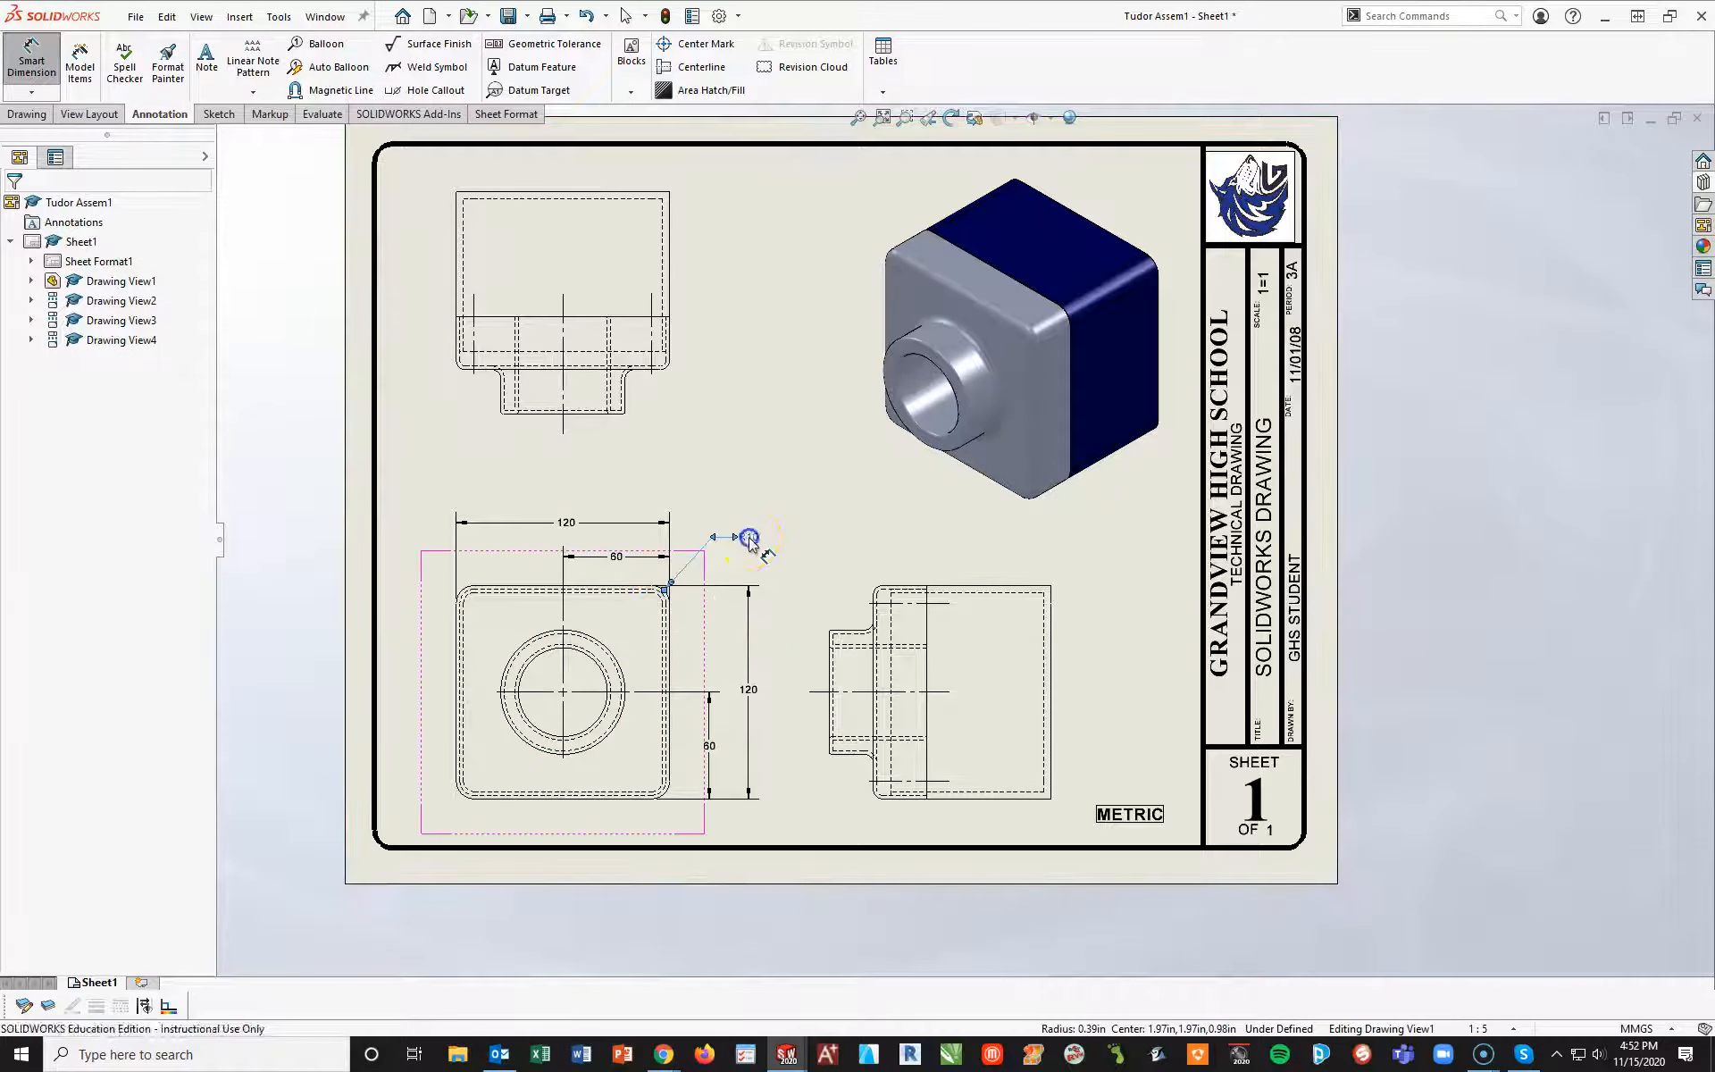
left_click(749, 539)
left_click(530, 641)
left_click(414, 557)
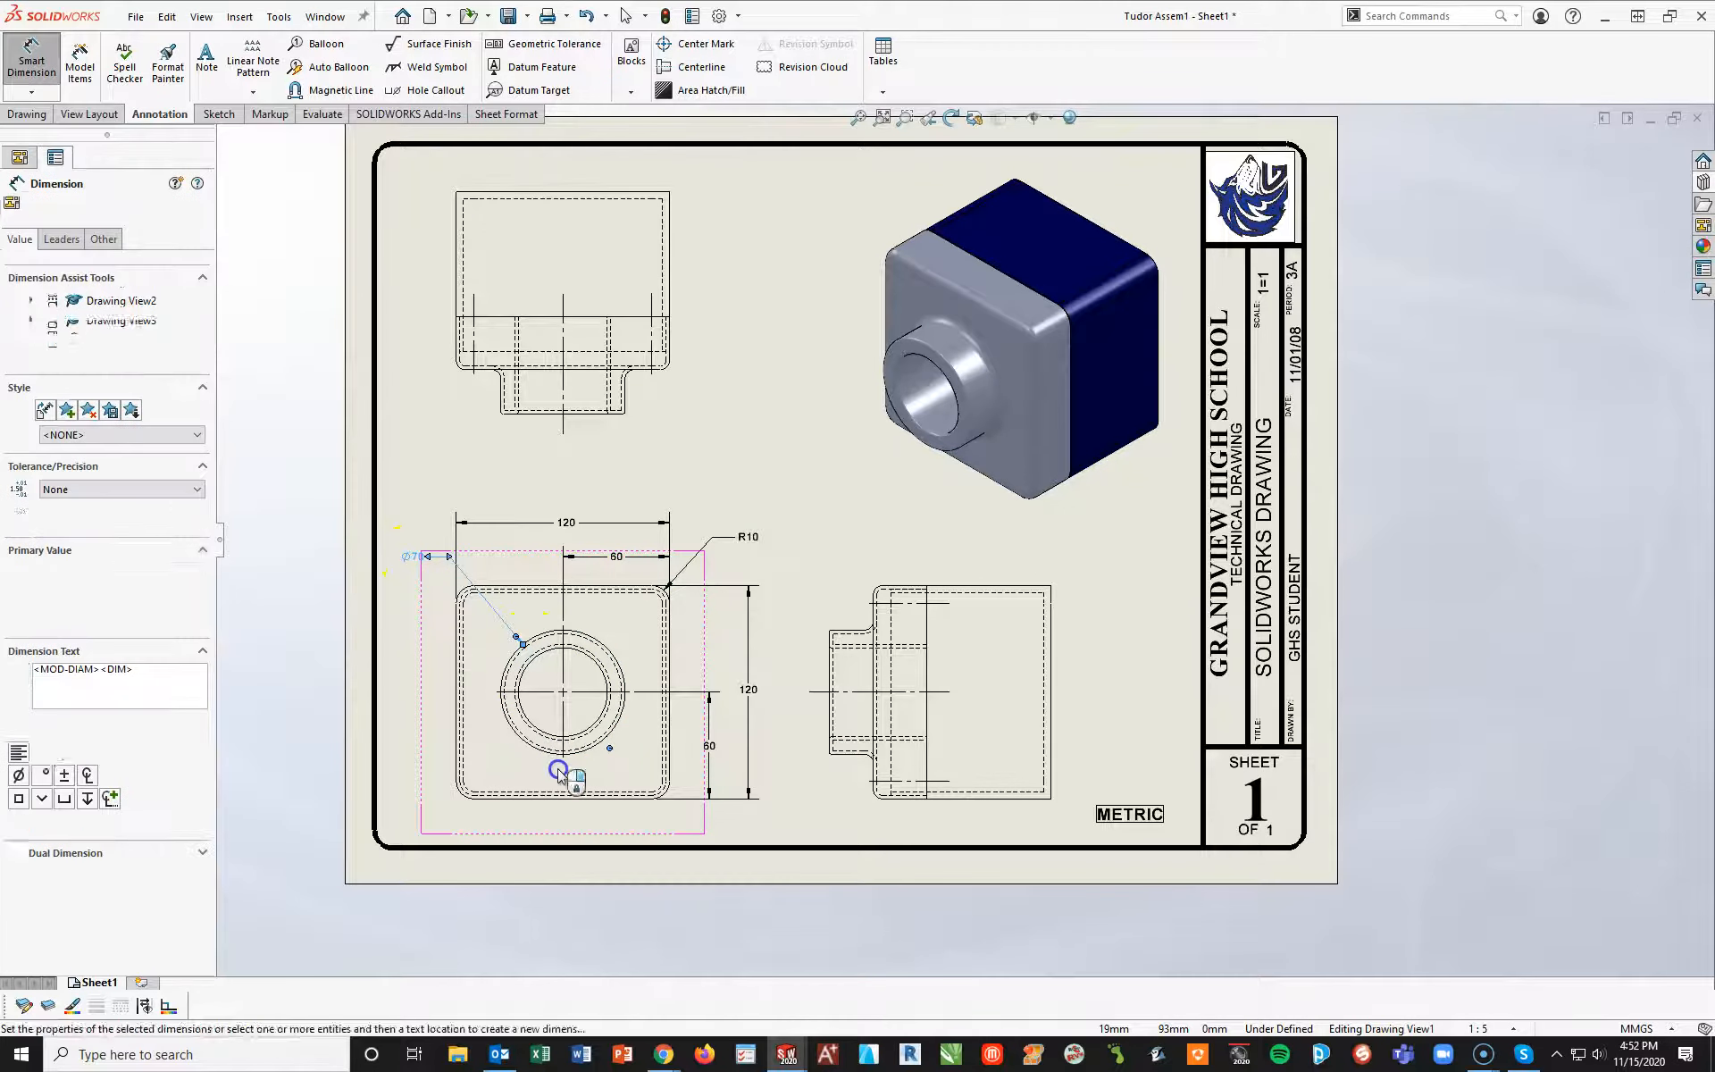
left_click(529, 676)
left_click(420, 626)
left_click(758, 934)
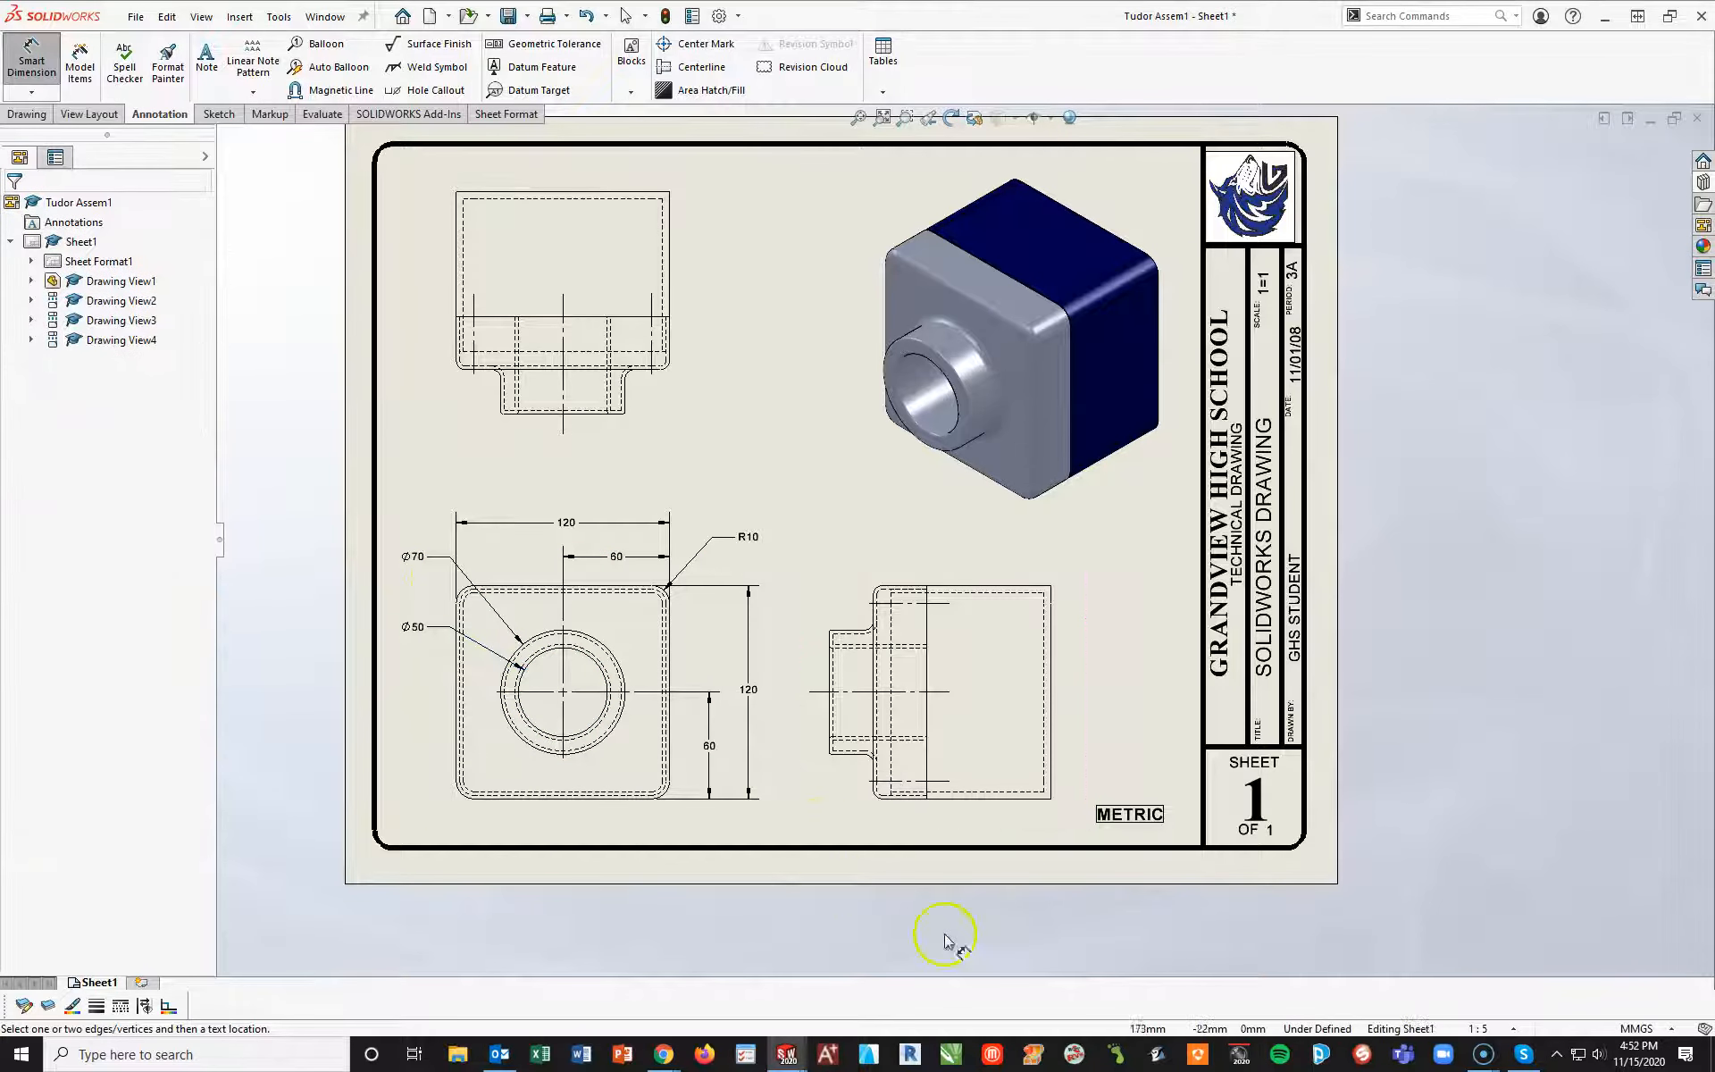
Dimension the boss depth in the top view, from its front edge to the base's front face, beside the view
left_click(609, 413)
left_click(644, 369)
left_click(703, 396)
scroll(705, 399, "down", 3)
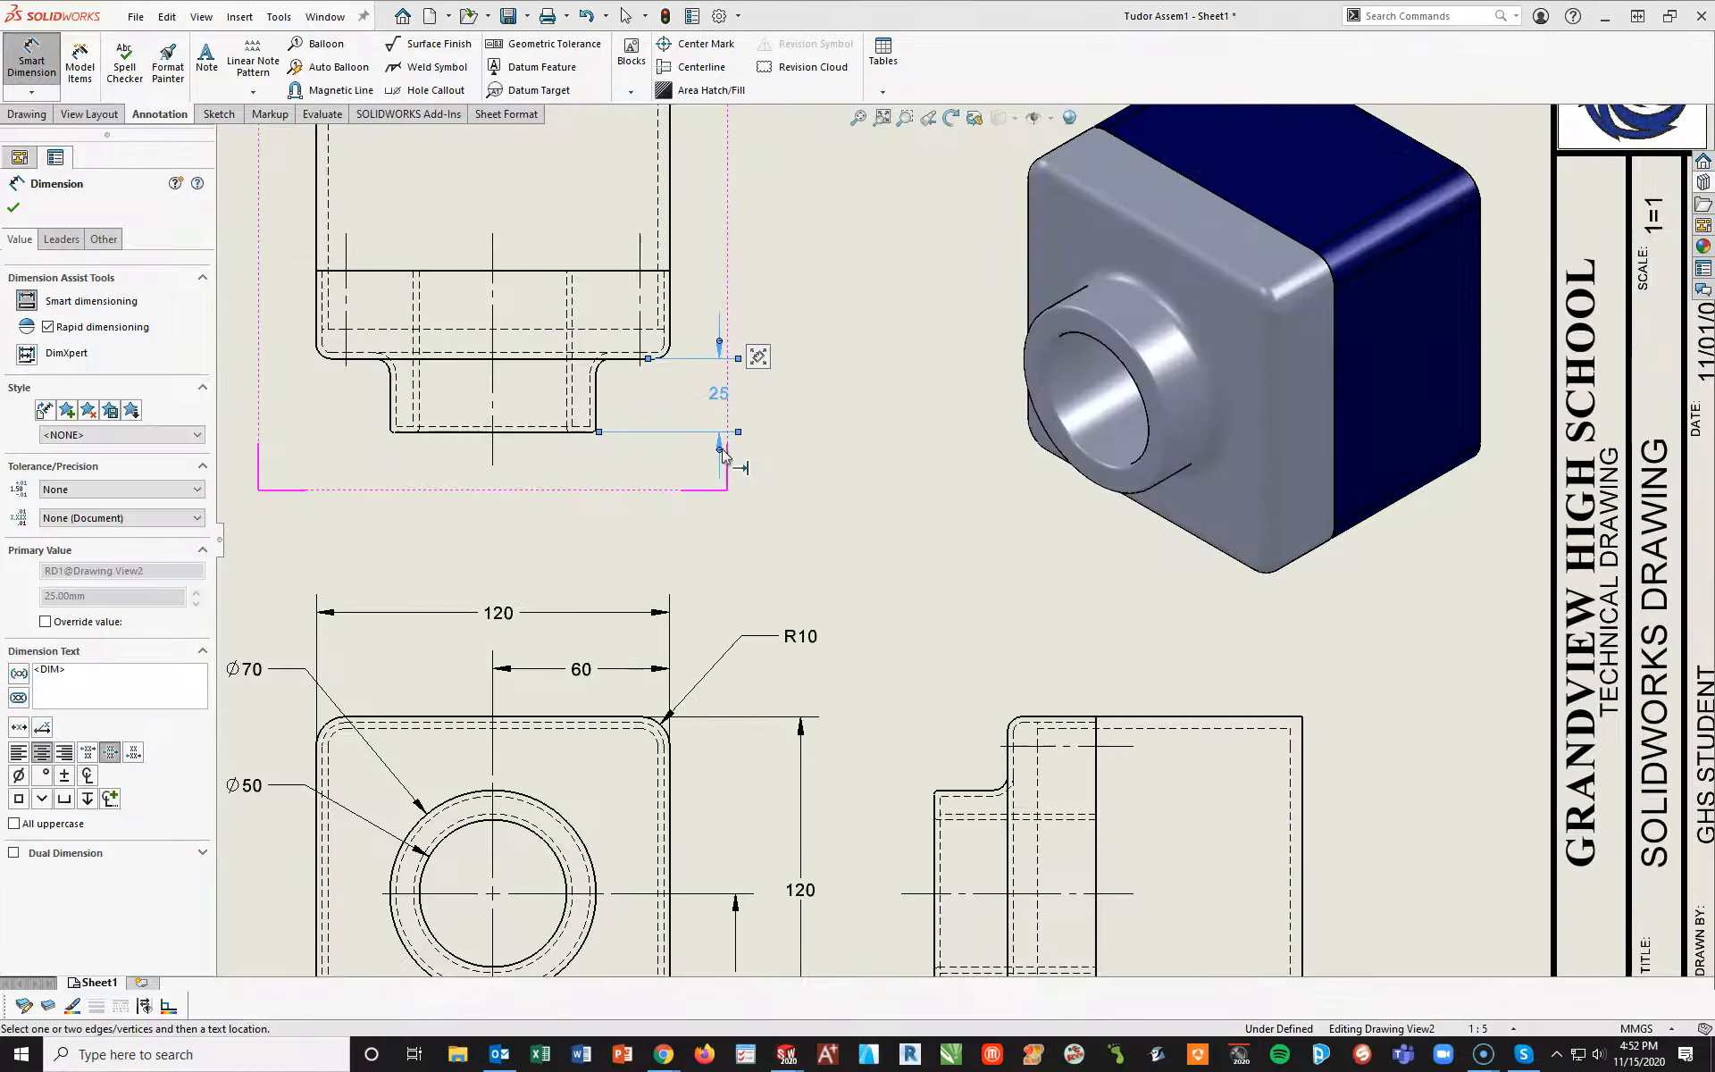
left_click(714, 516)
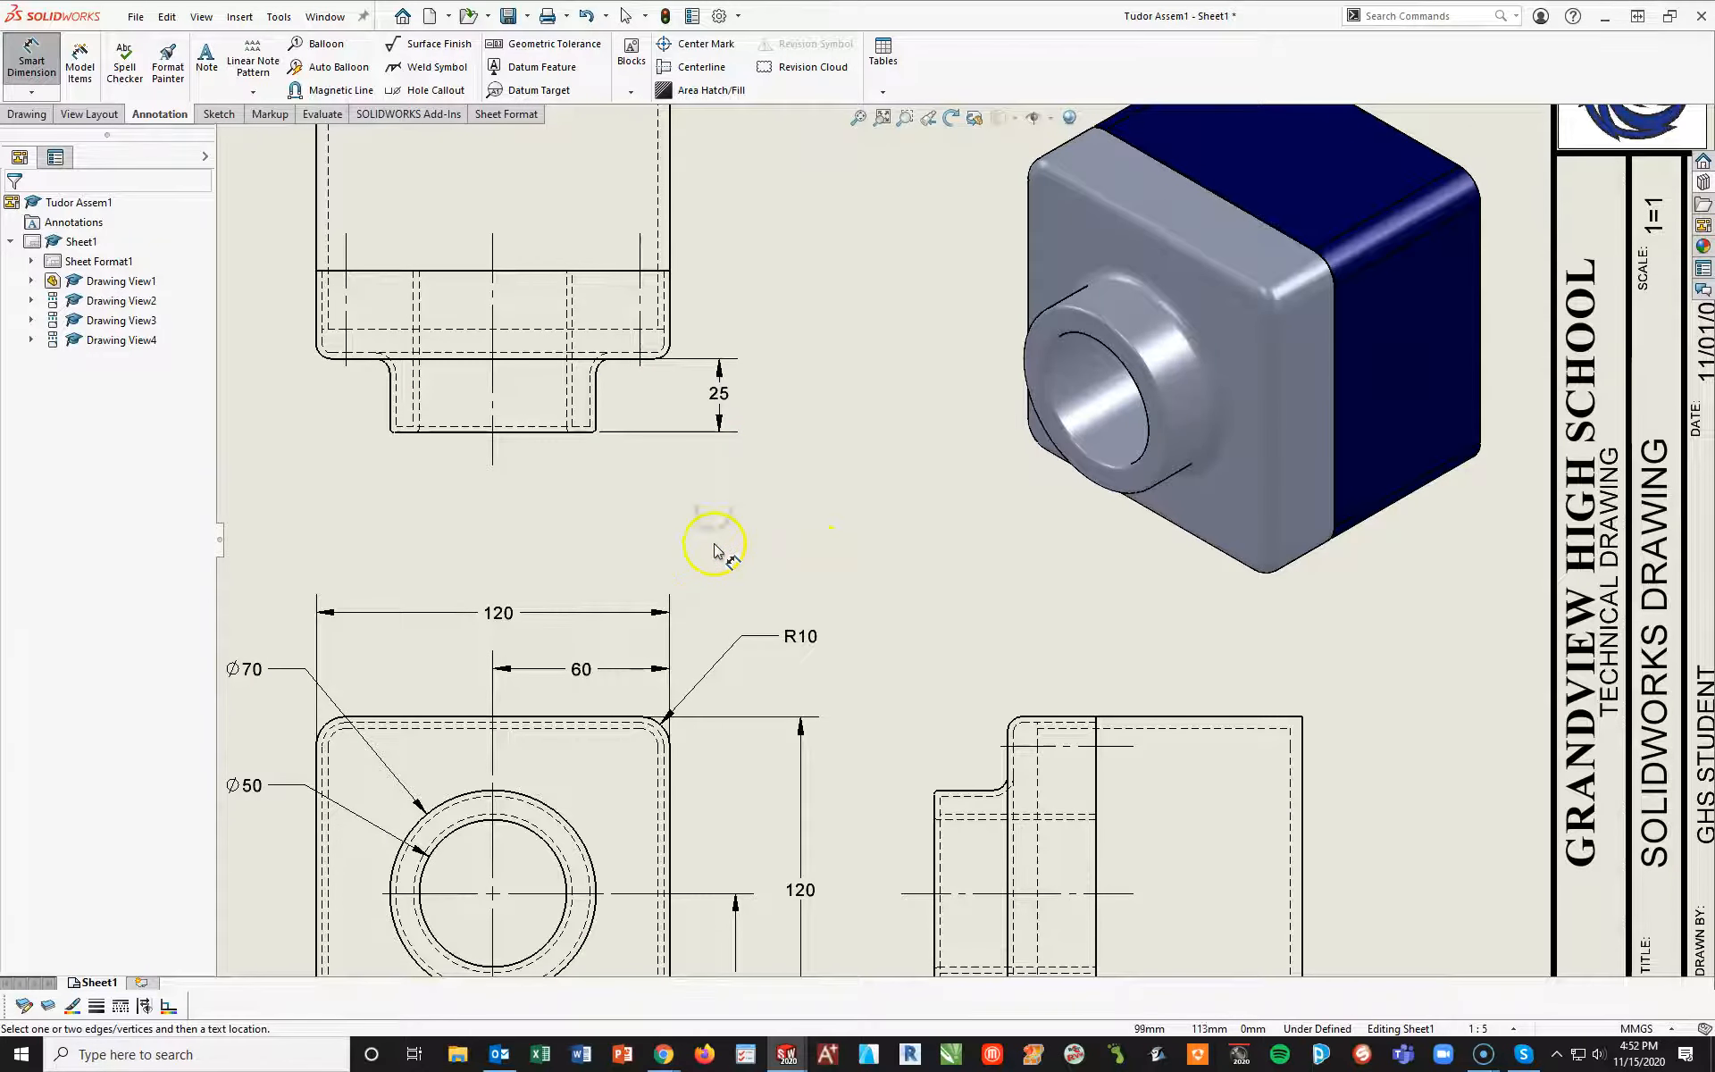
Dimension the base thickness in the top view, in line with the boss depth dimension
key("f")
scroll(721, 330, "down", 3)
left_click(715, 373)
left_click(728, 481)
left_click(846, 427)
left_click(972, 618)
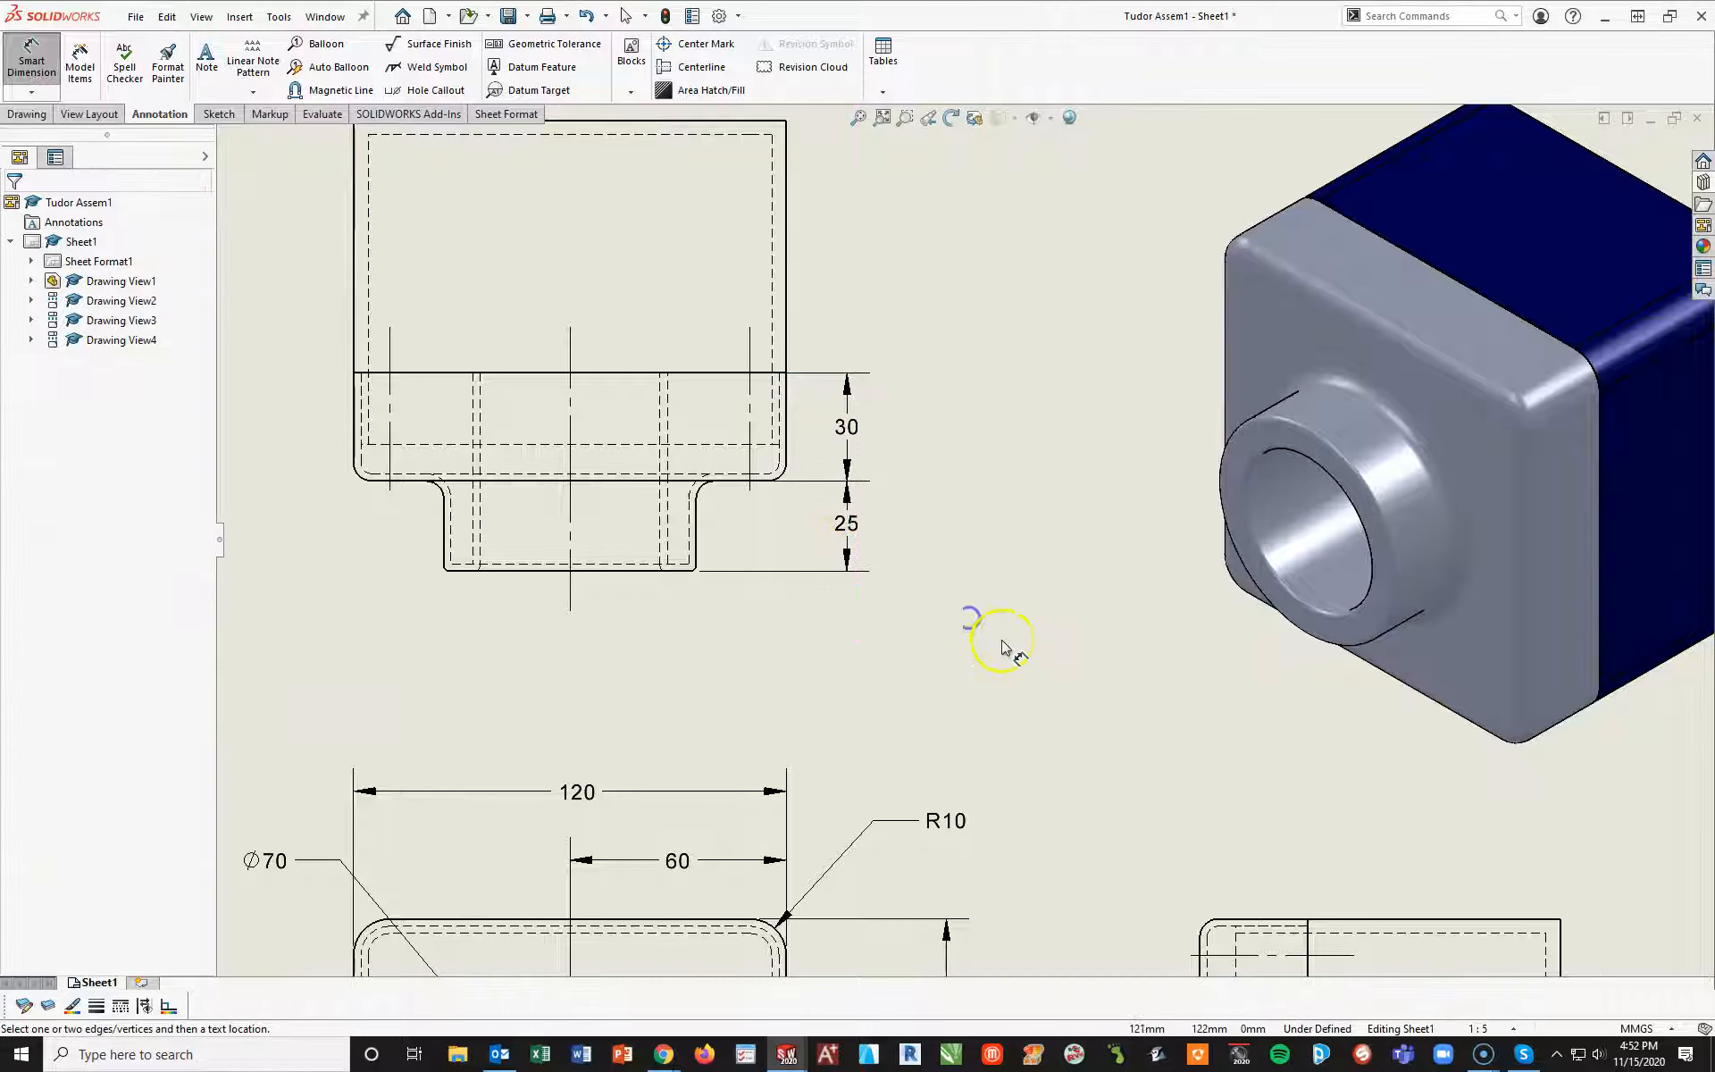
Dimension the top view's overall depth from the back edge to the boss front, outside the shorter depth dimensions
scroll(997, 639, "up", 2)
left_click(720, 190)
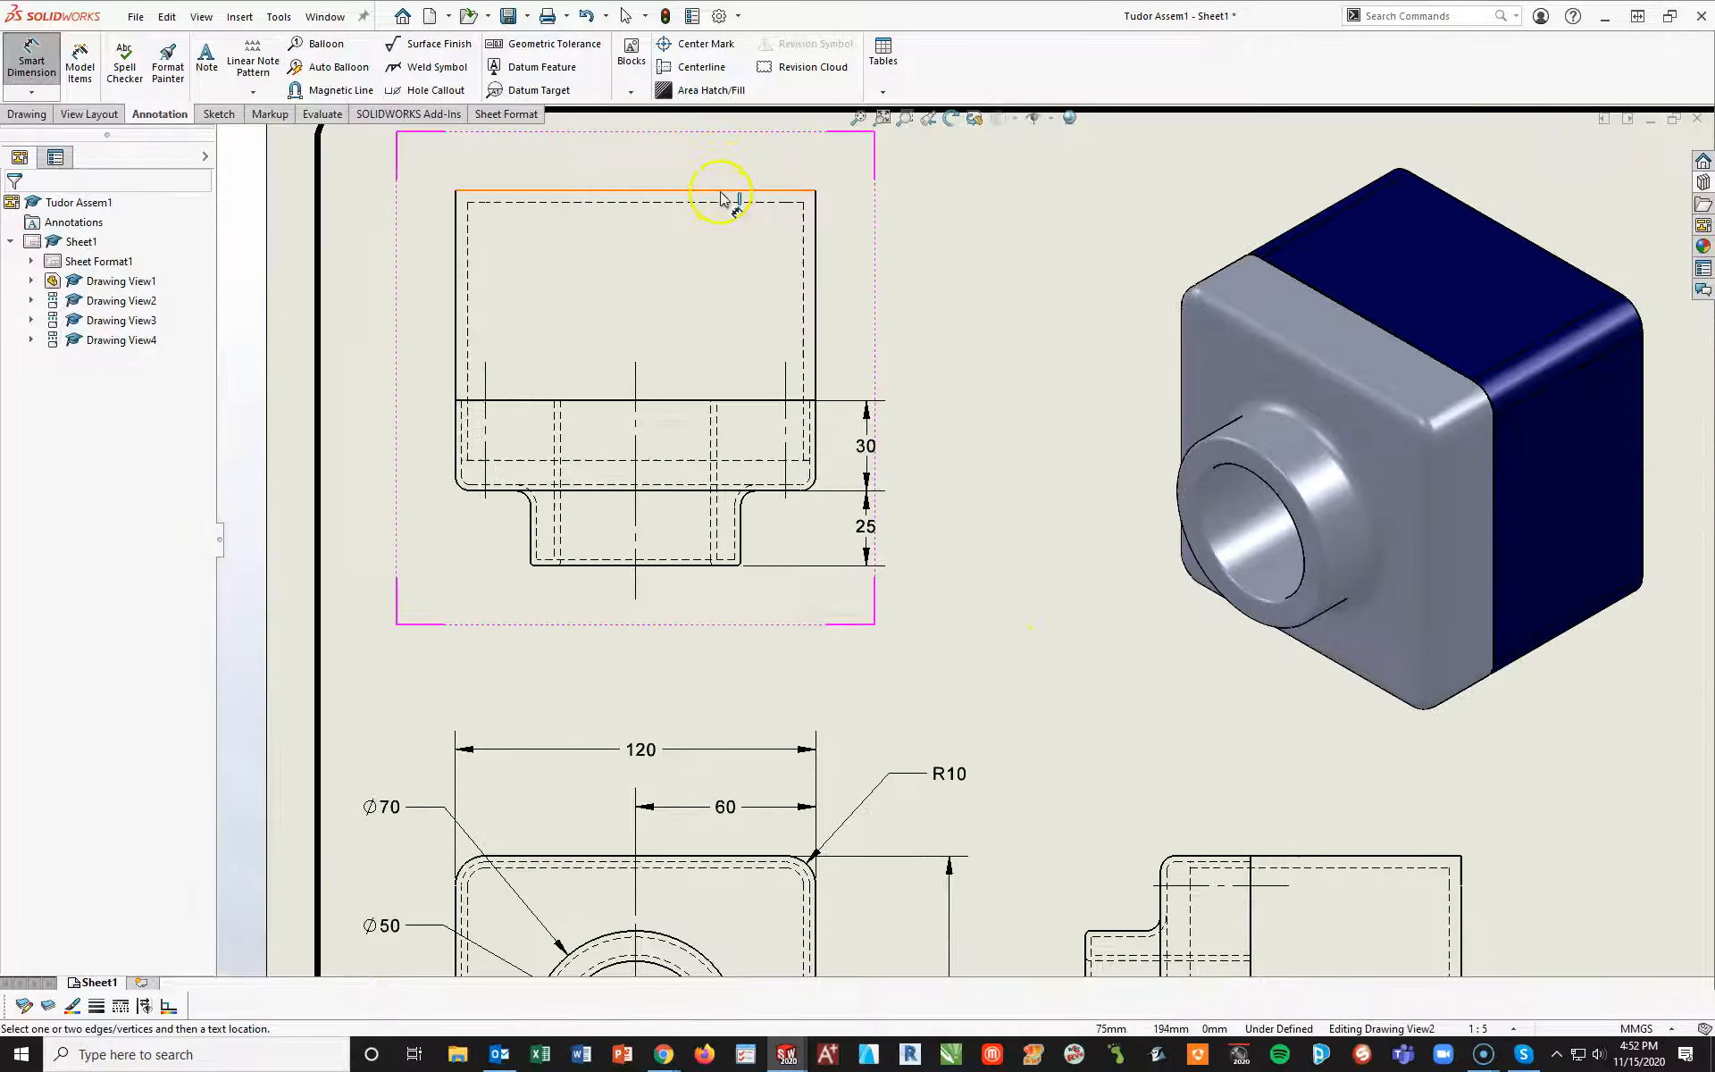
left_click(712, 564)
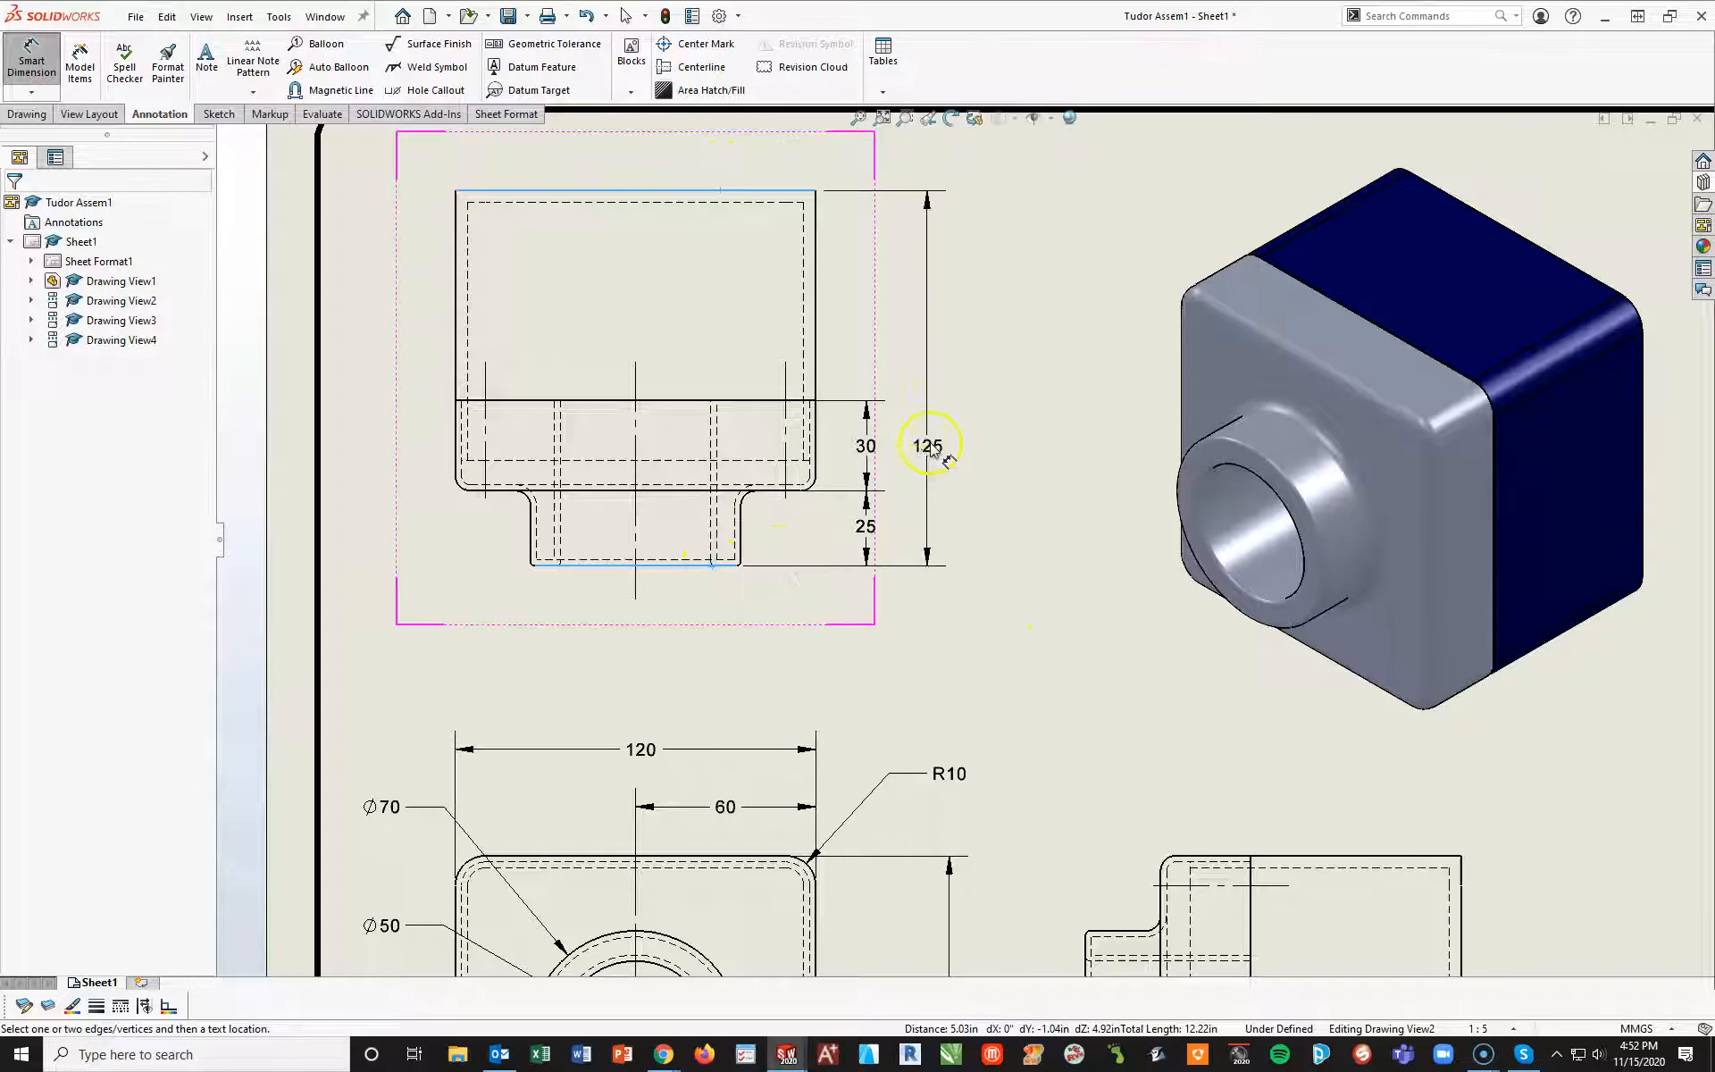
left_click(941, 373)
left_click(1026, 700)
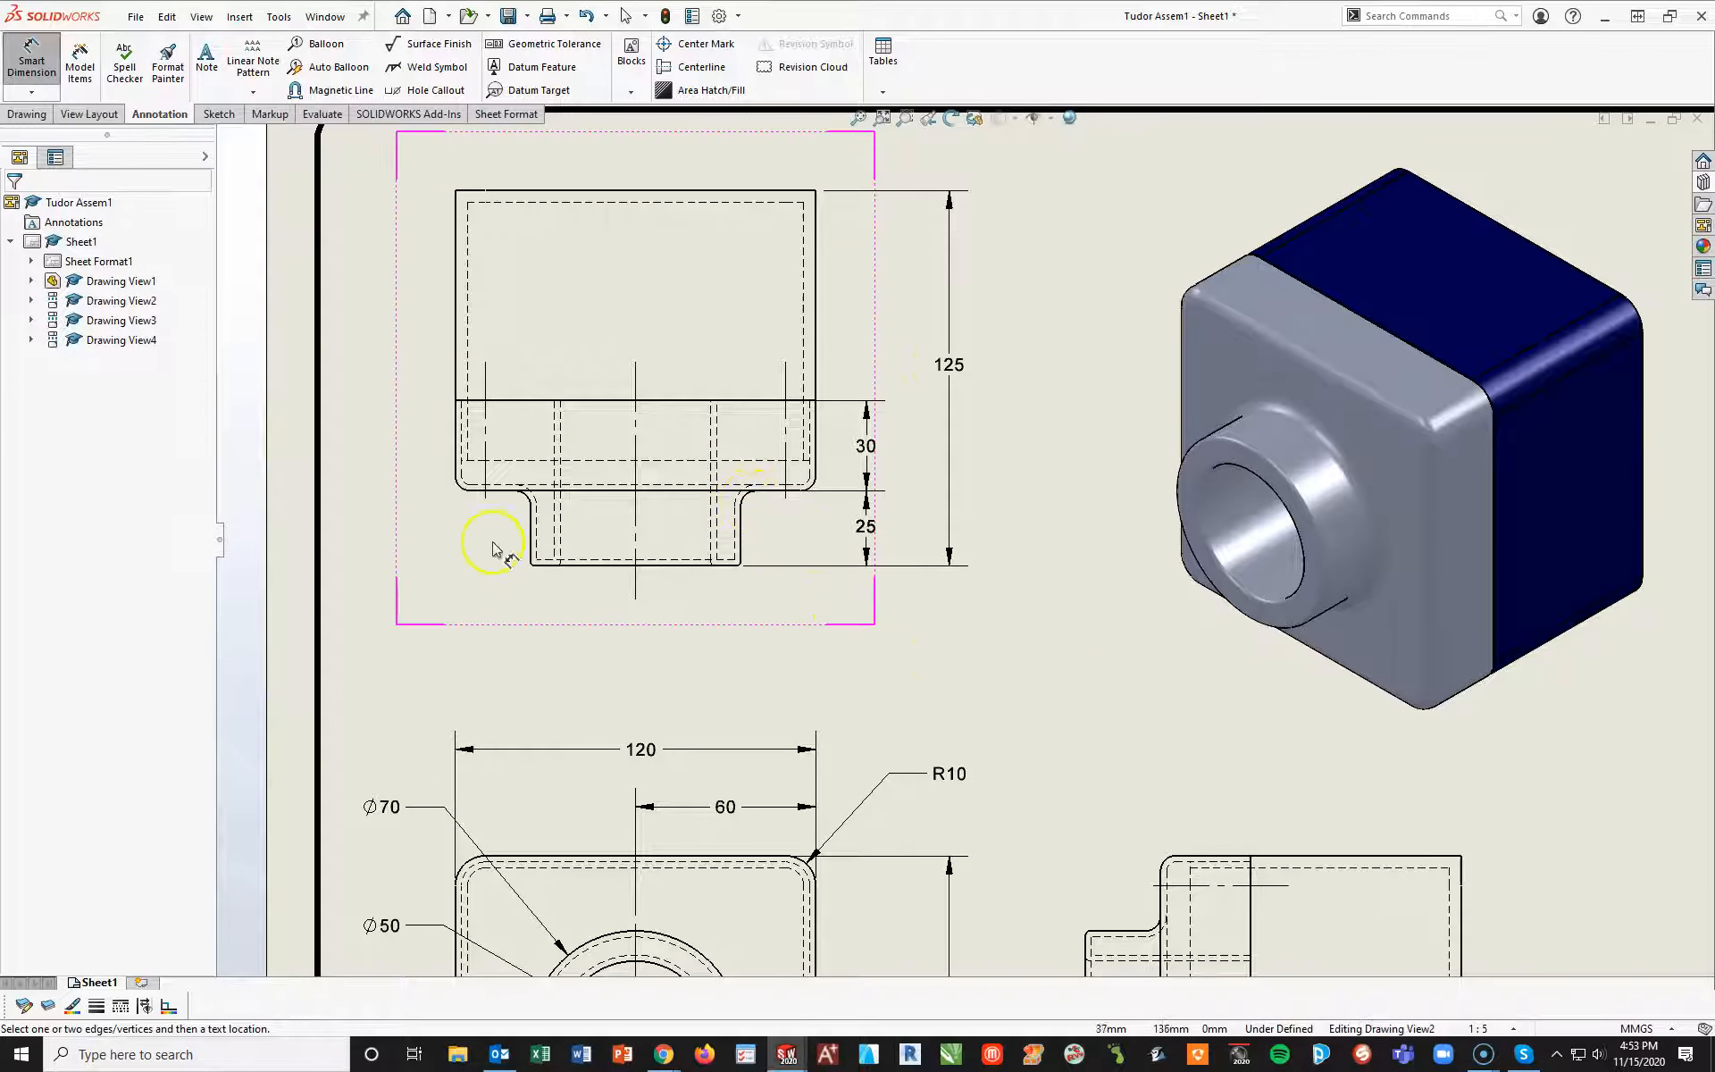
Dimension the fillet radius where the boss meets the base in the top view, with its arrow outside the arc, and append TYP
left_click(746, 498)
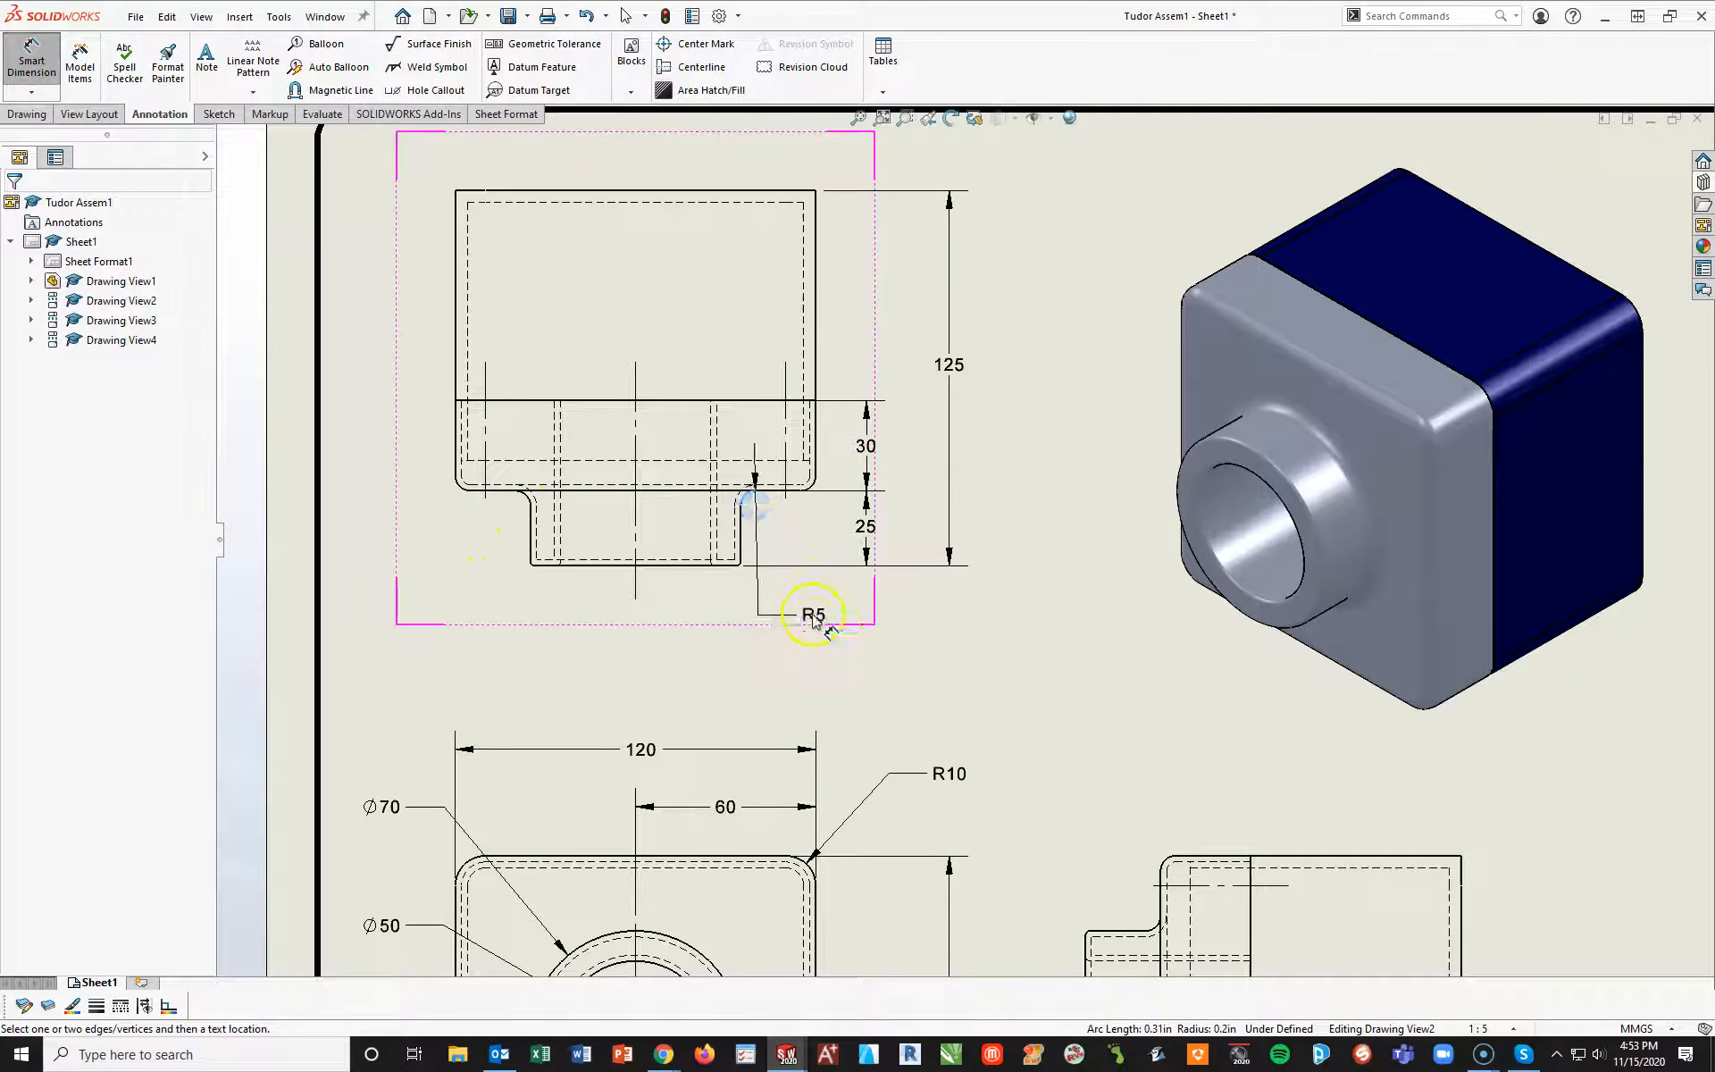
left_click(866, 601)
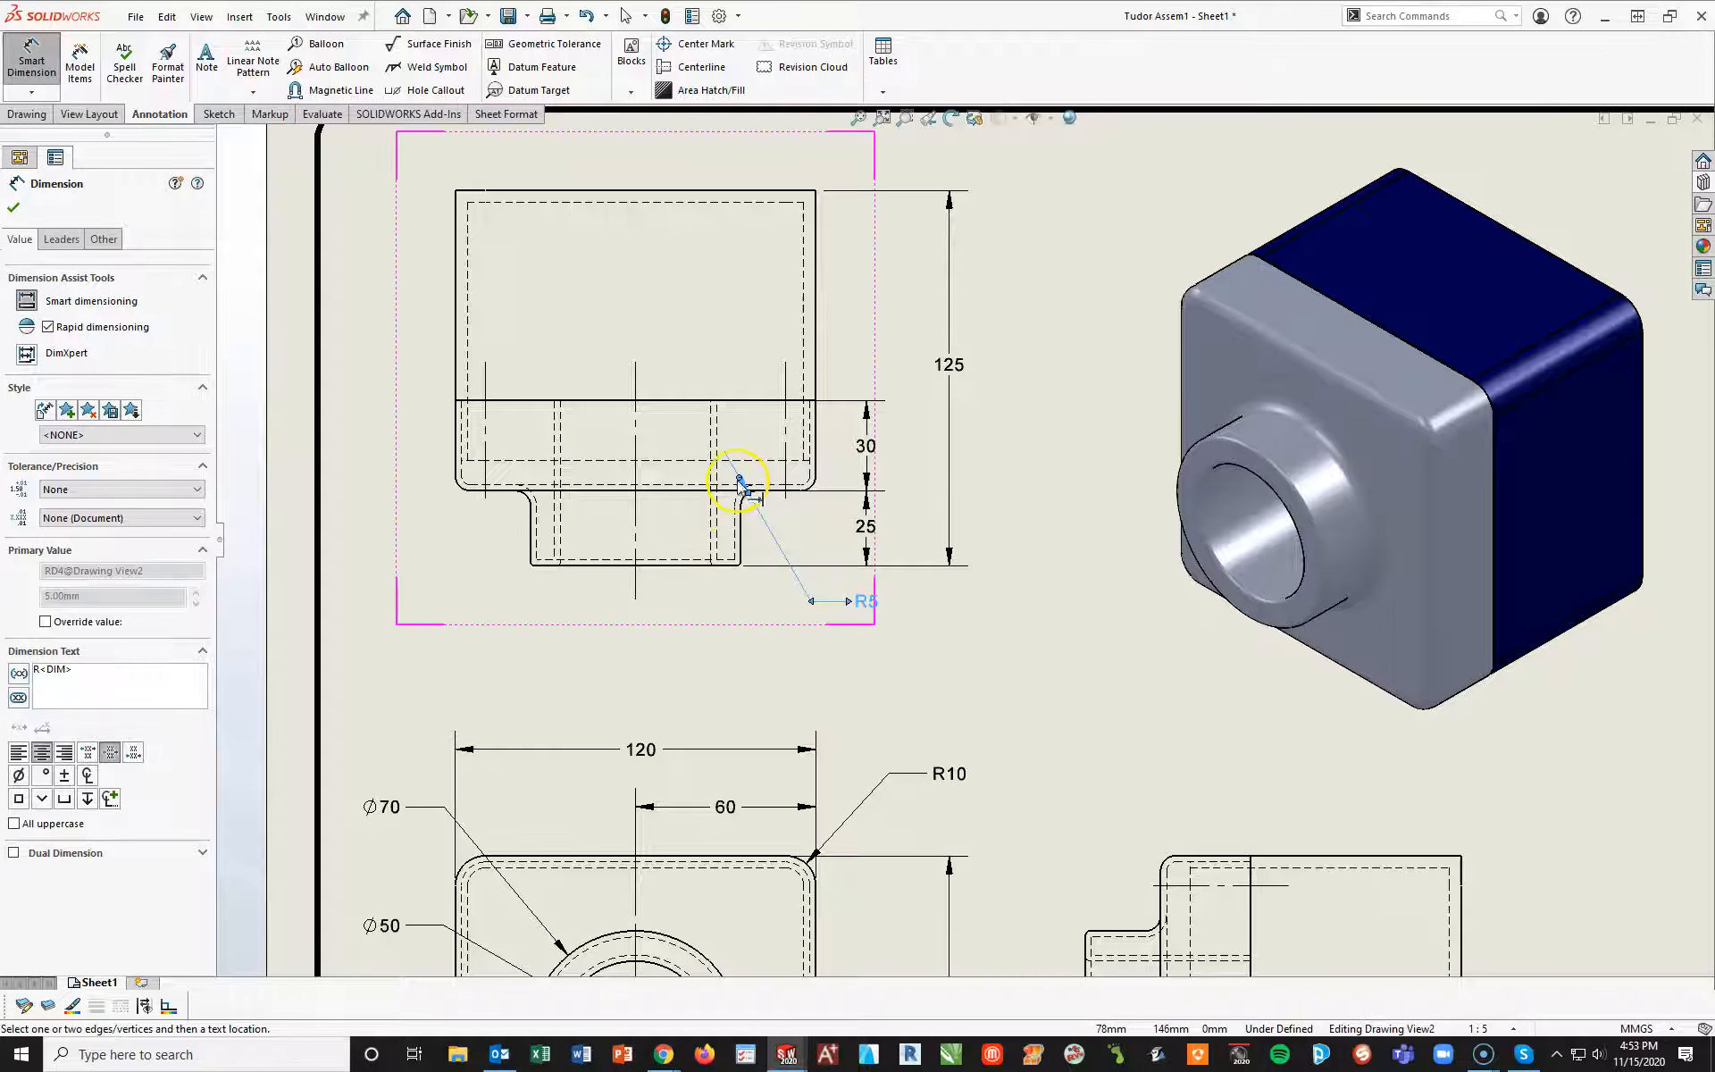
left_click(911, 671)
left_click(884, 596)
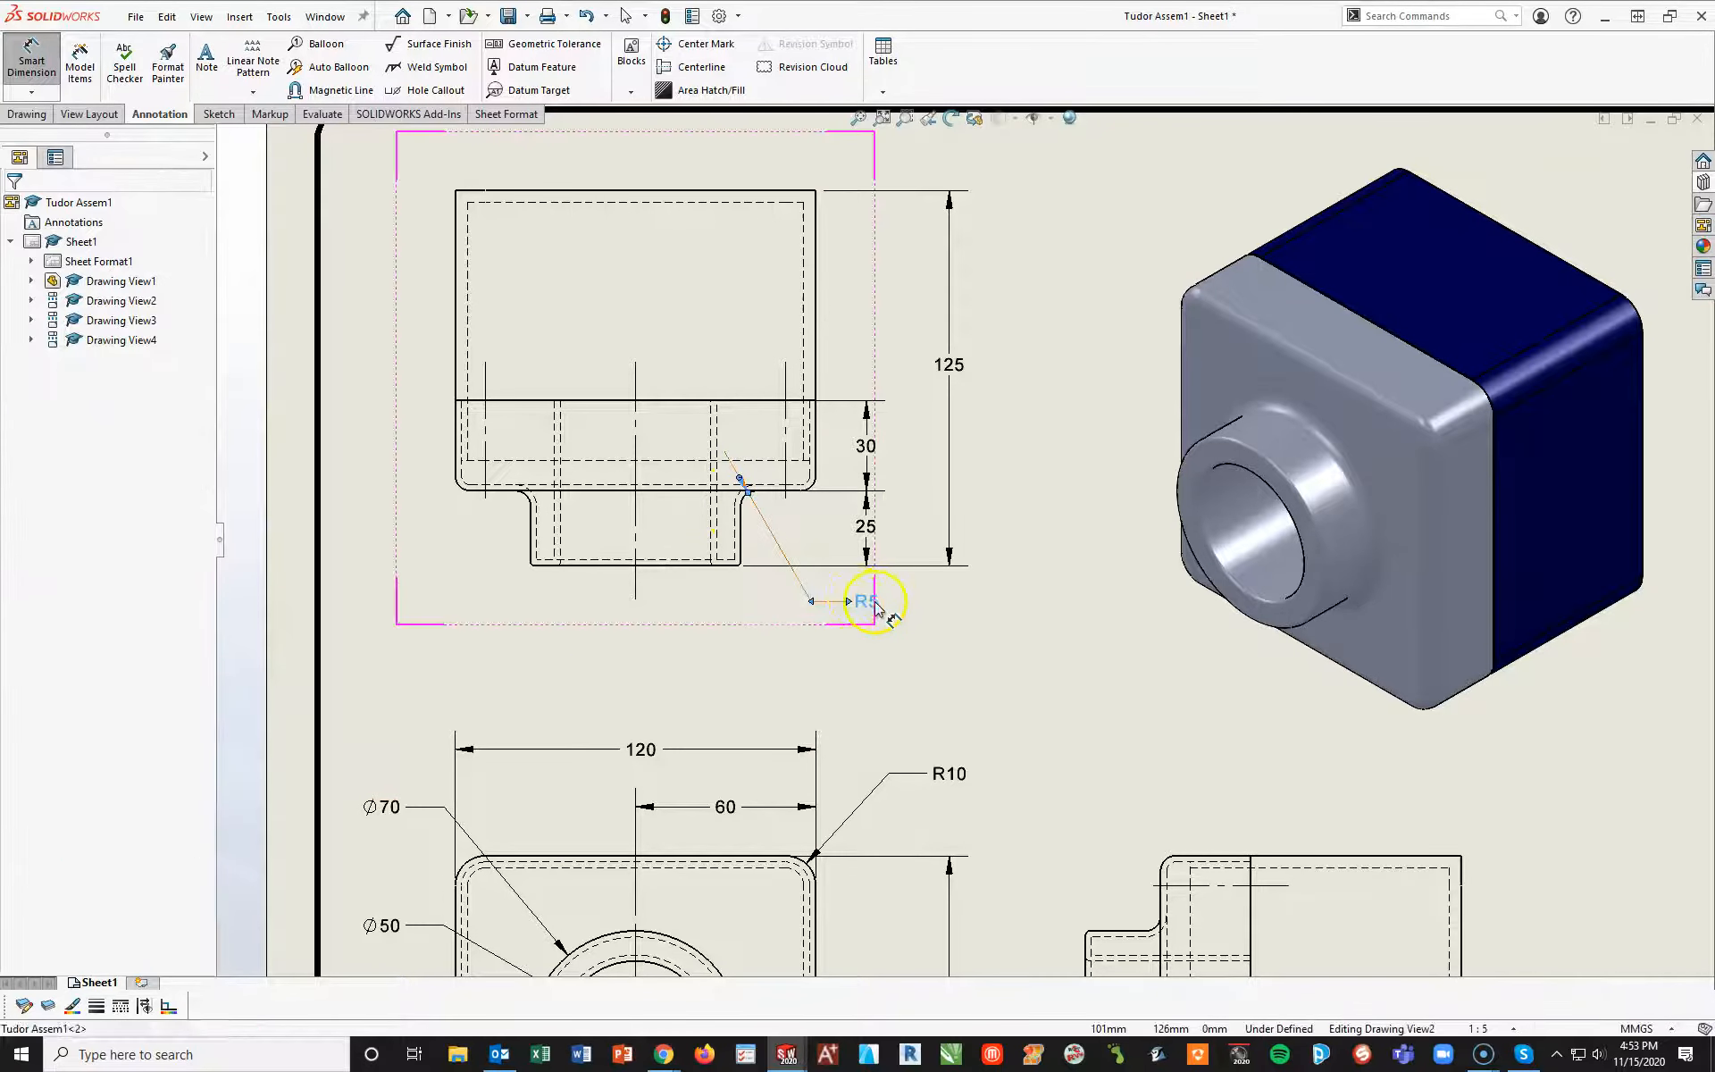
left_click_drag(742, 482, 749, 491)
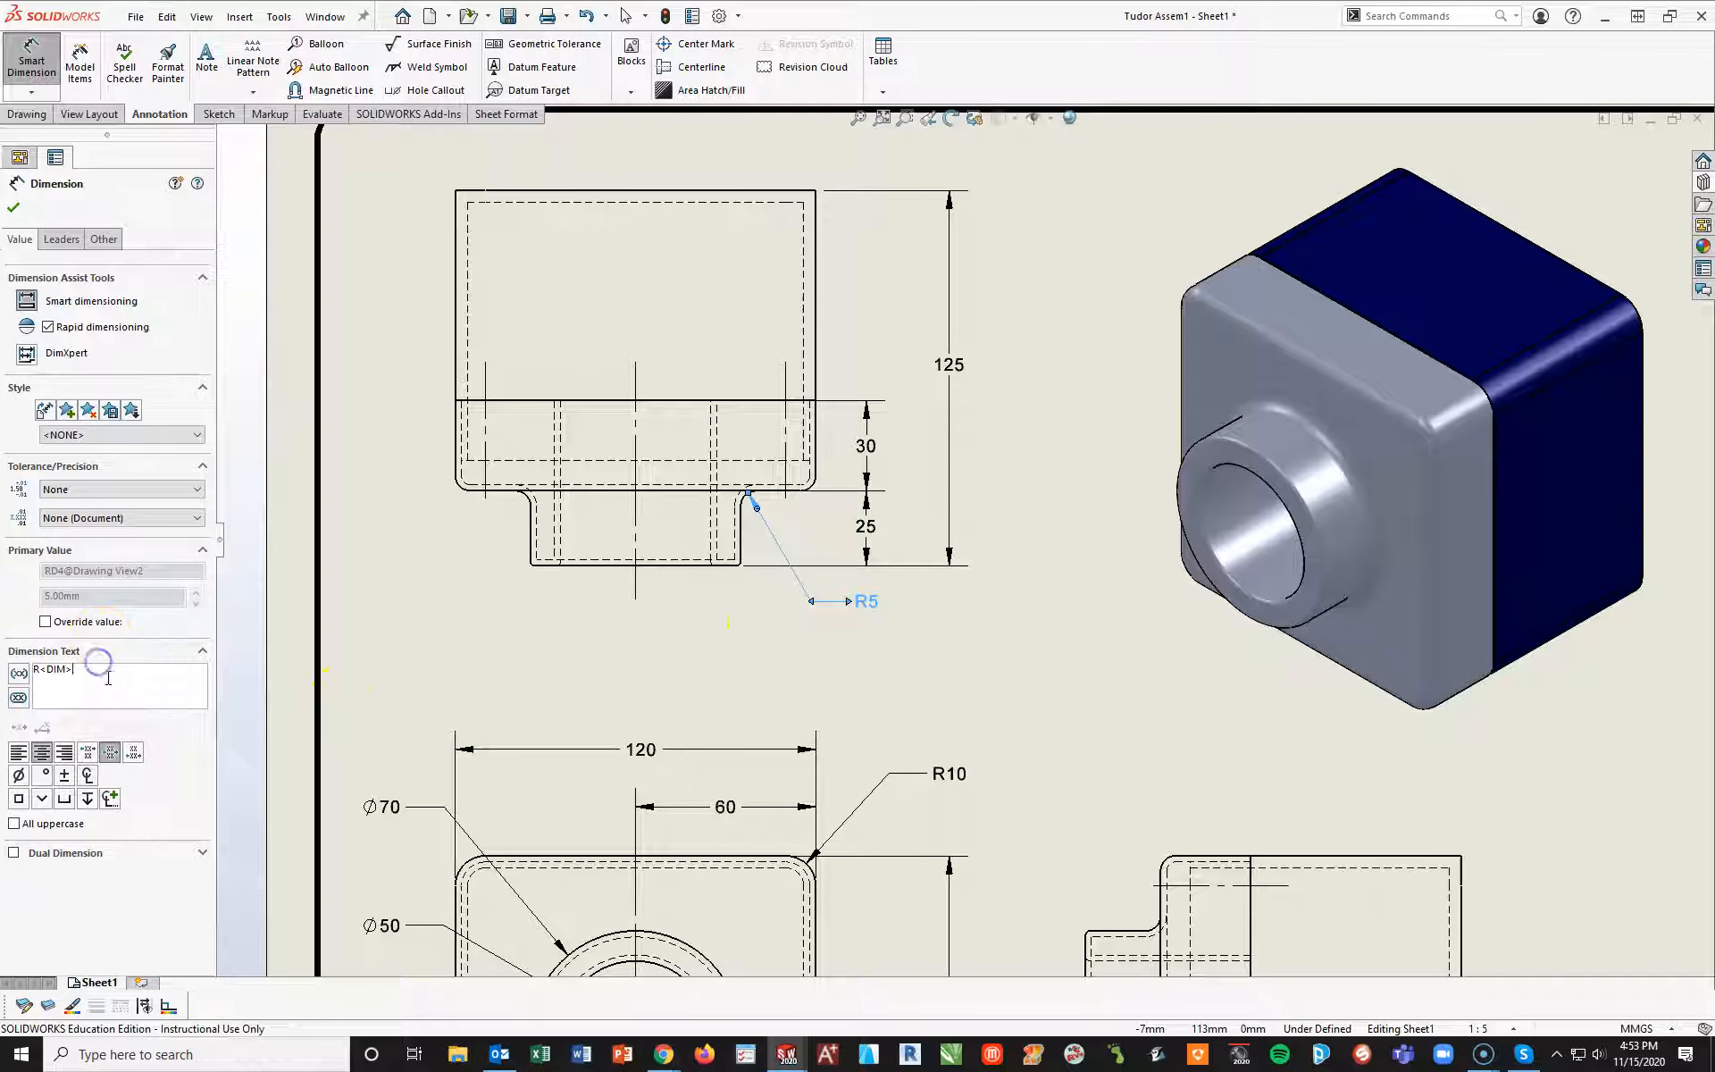
type("yp")
left_click(375, 624)
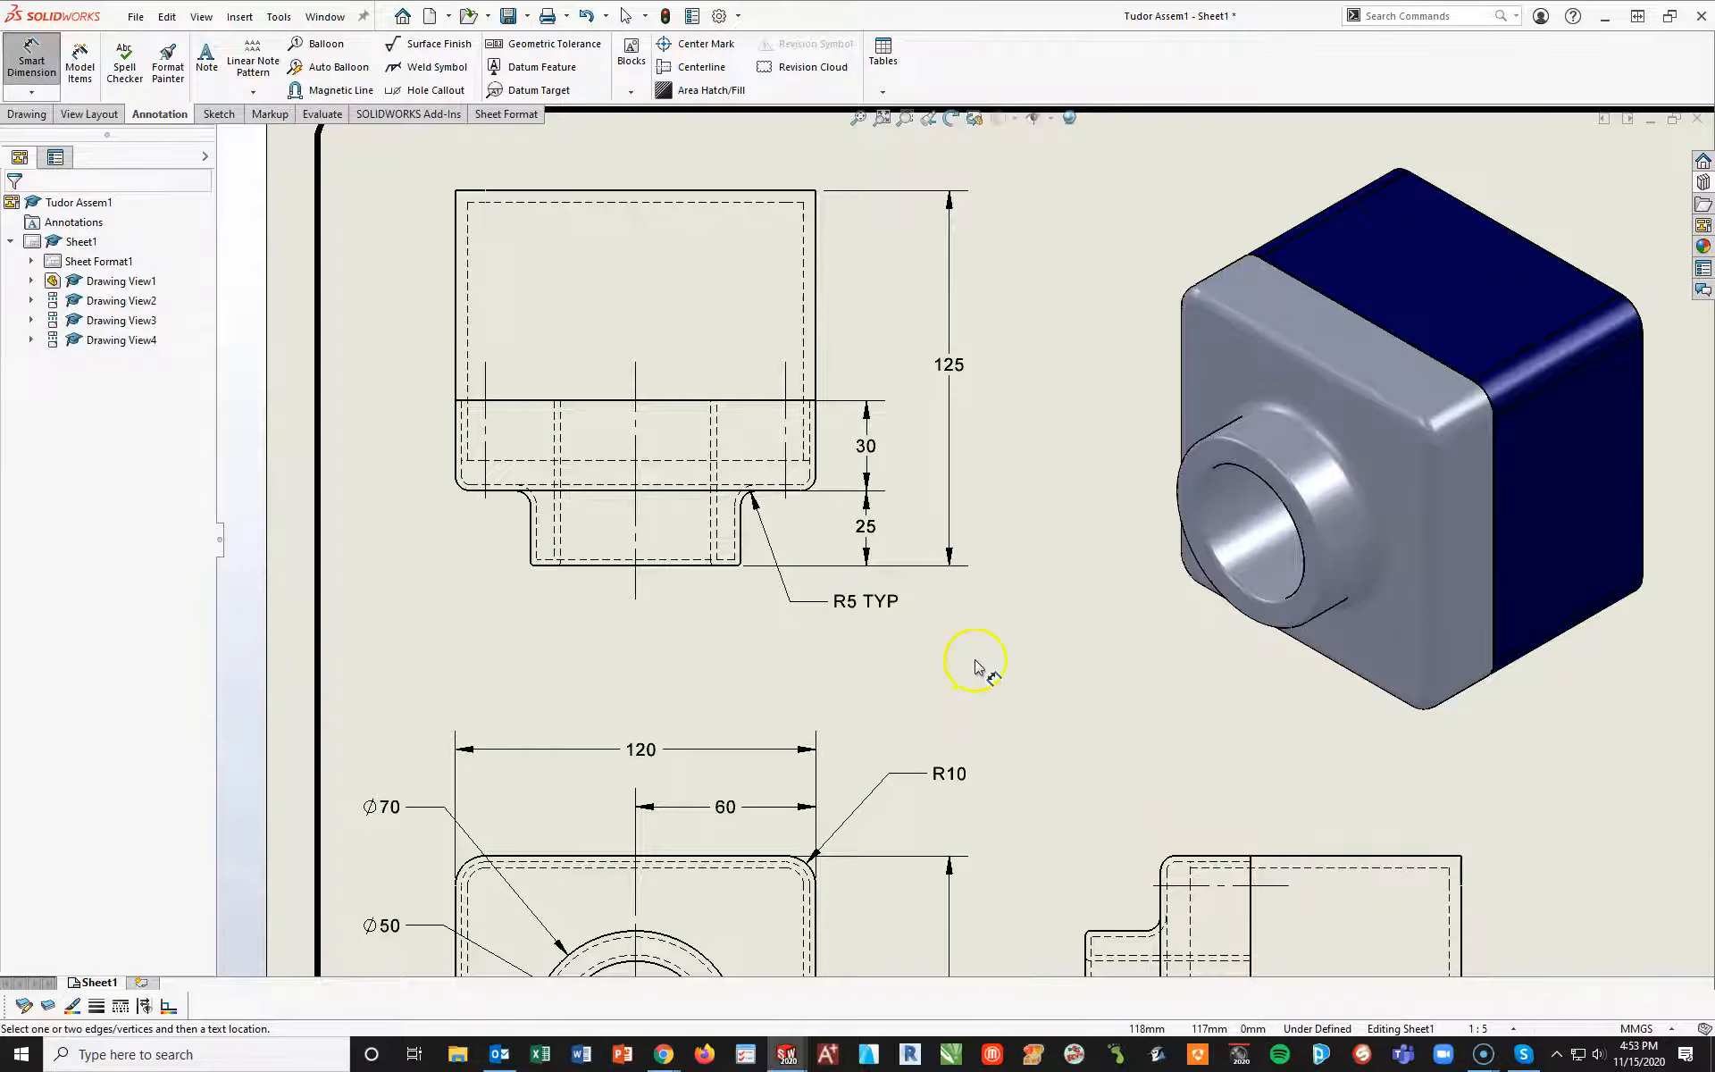
Dimension the small radius at the boss's front-left corner in the top view and set its precision to two decimals (.12)
scroll(975, 661, "up", 1)
mouse_move(976, 661)
middle_mouse_down()
mouse_move(946, 449)
mouse_move(1024, 486)
middle_mouse_up()
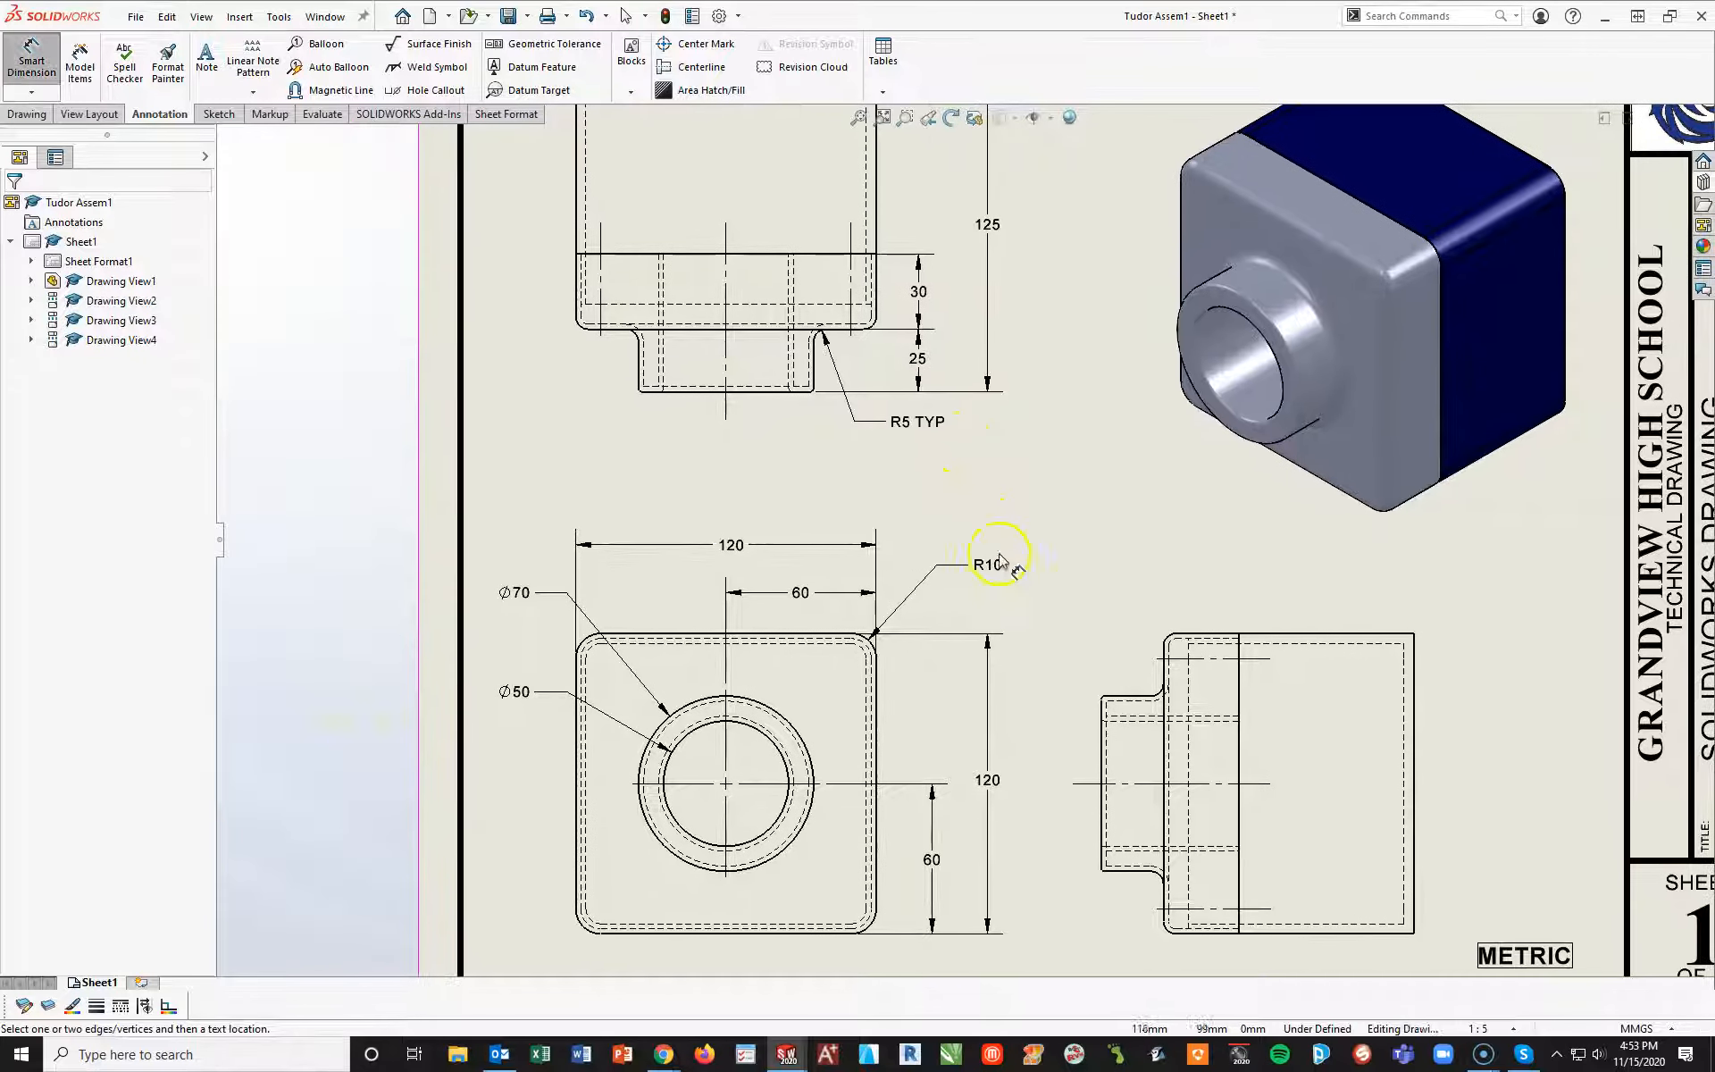
scroll(989, 382, "down", 1)
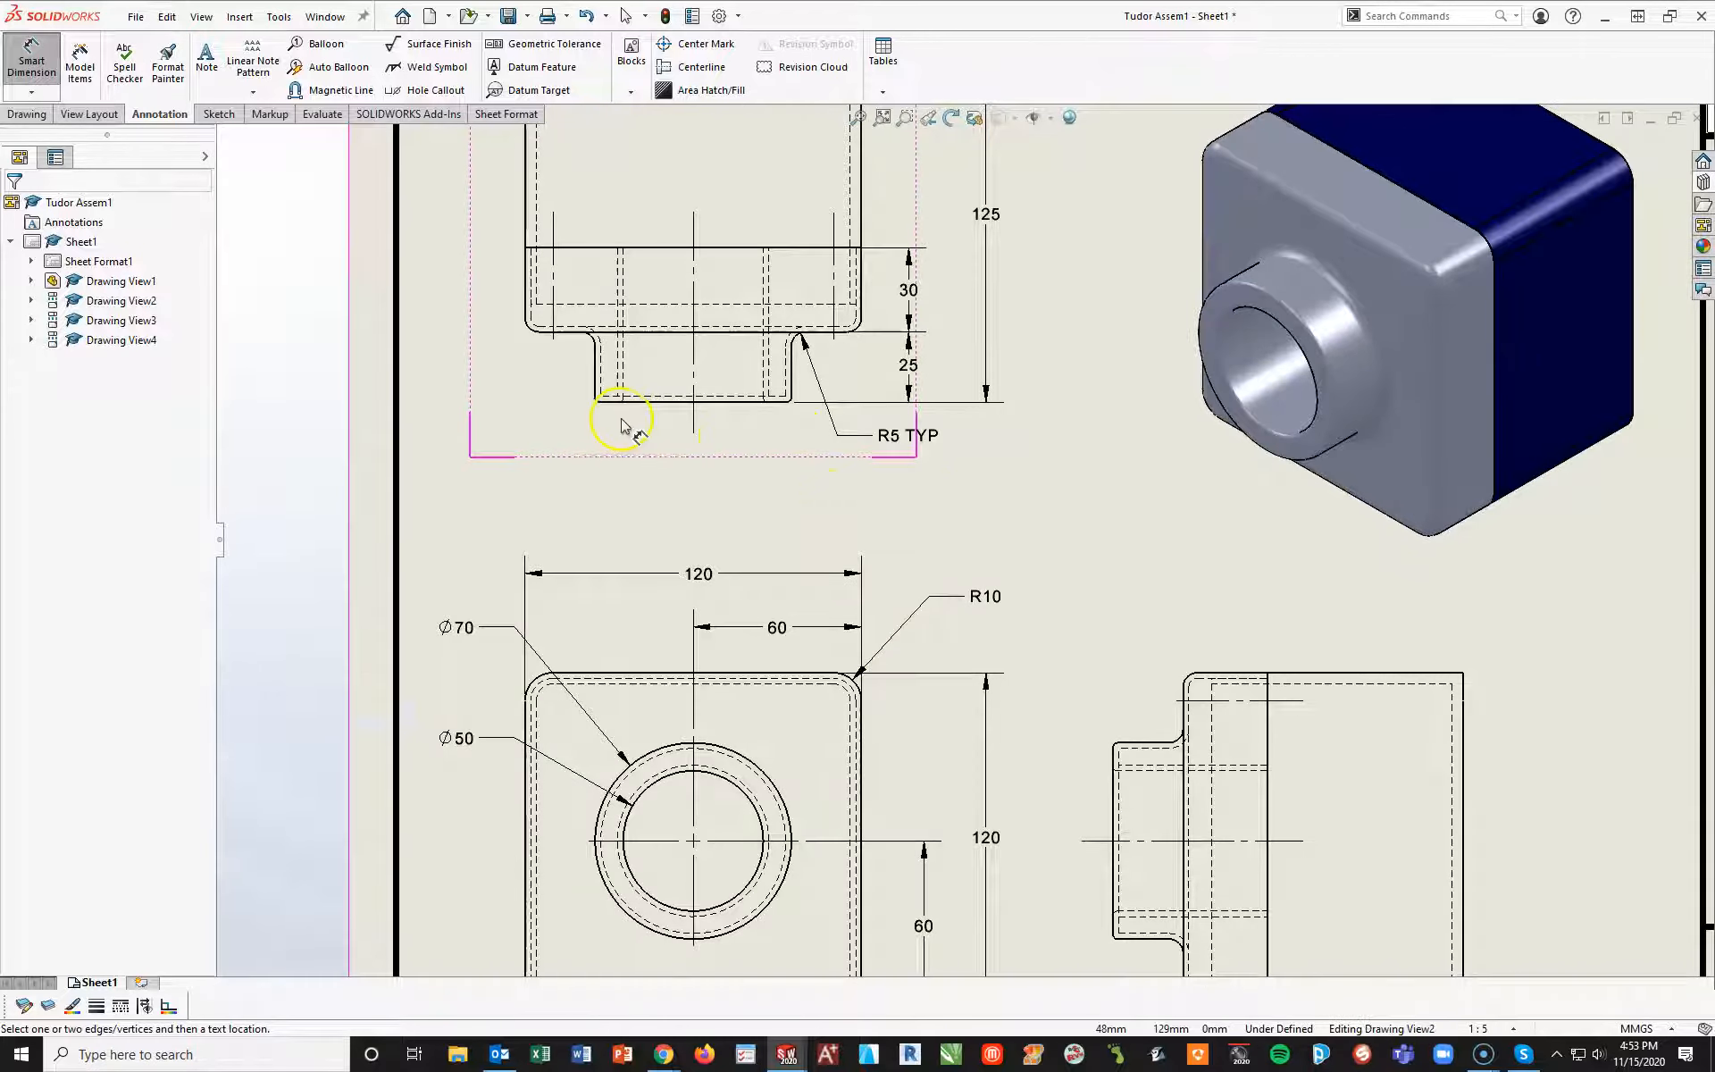
scroll(595, 404, "down", 3)
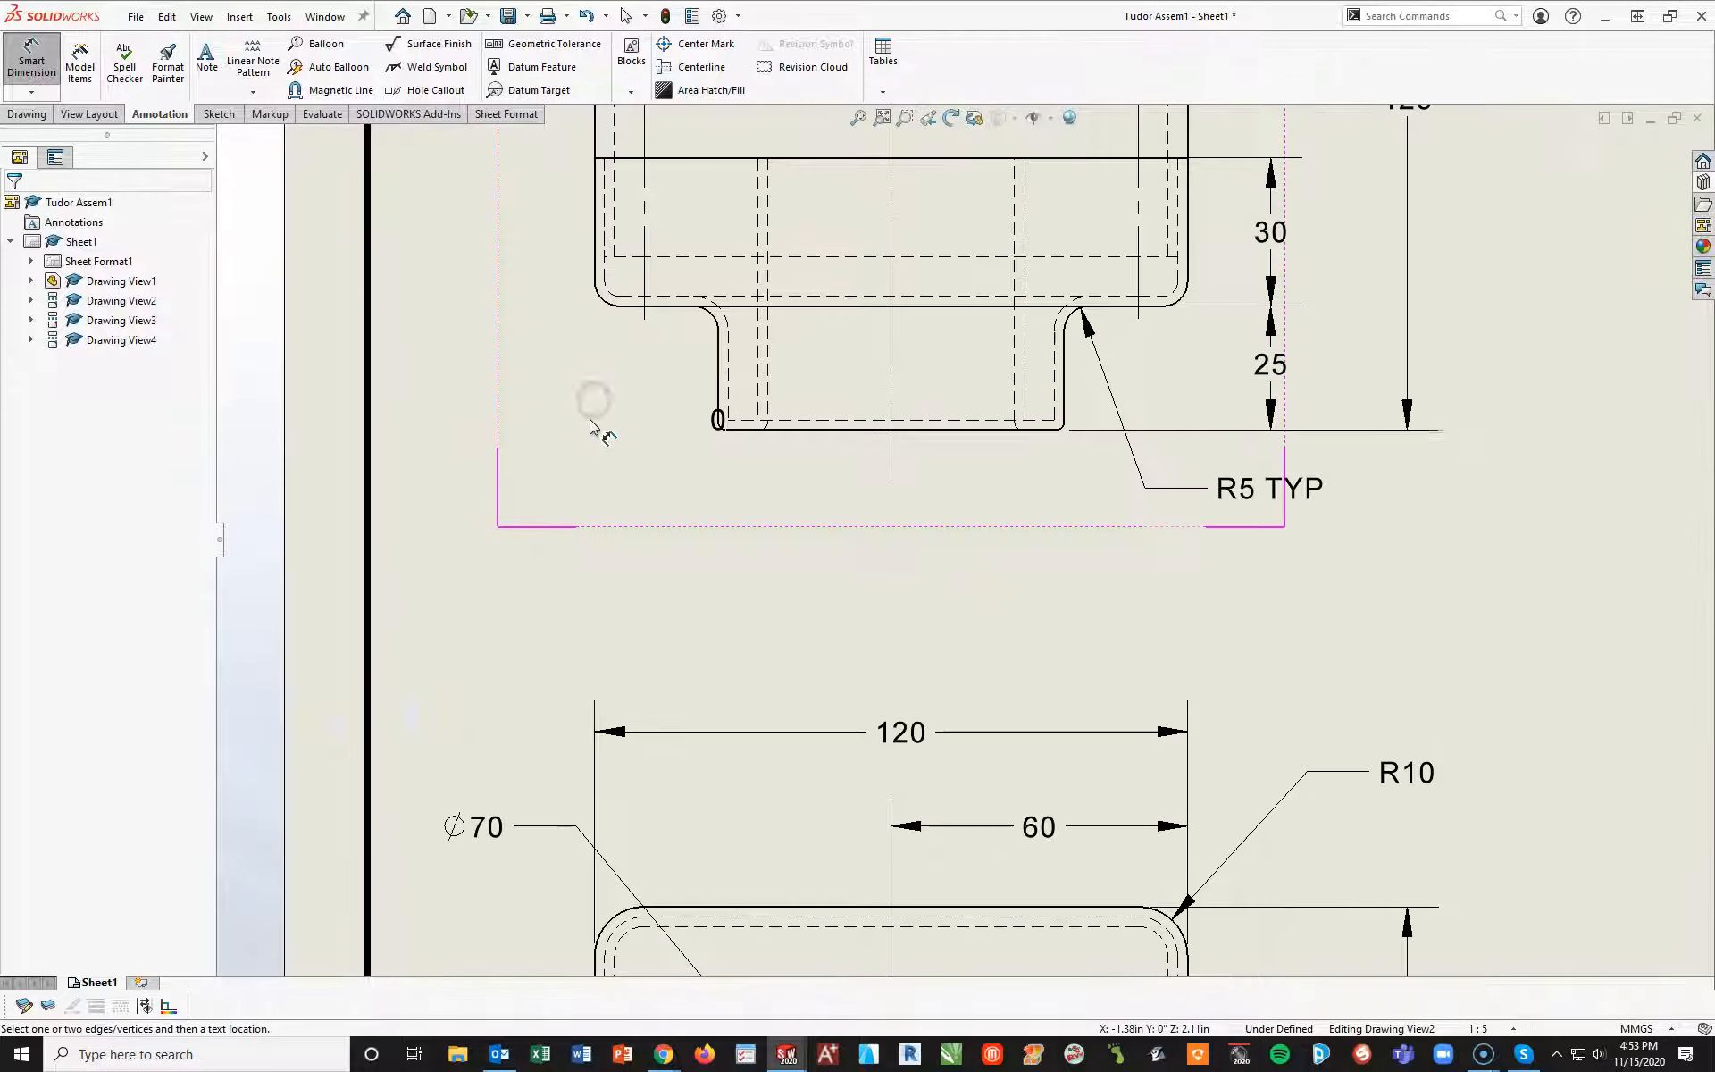
left_click(721, 431)
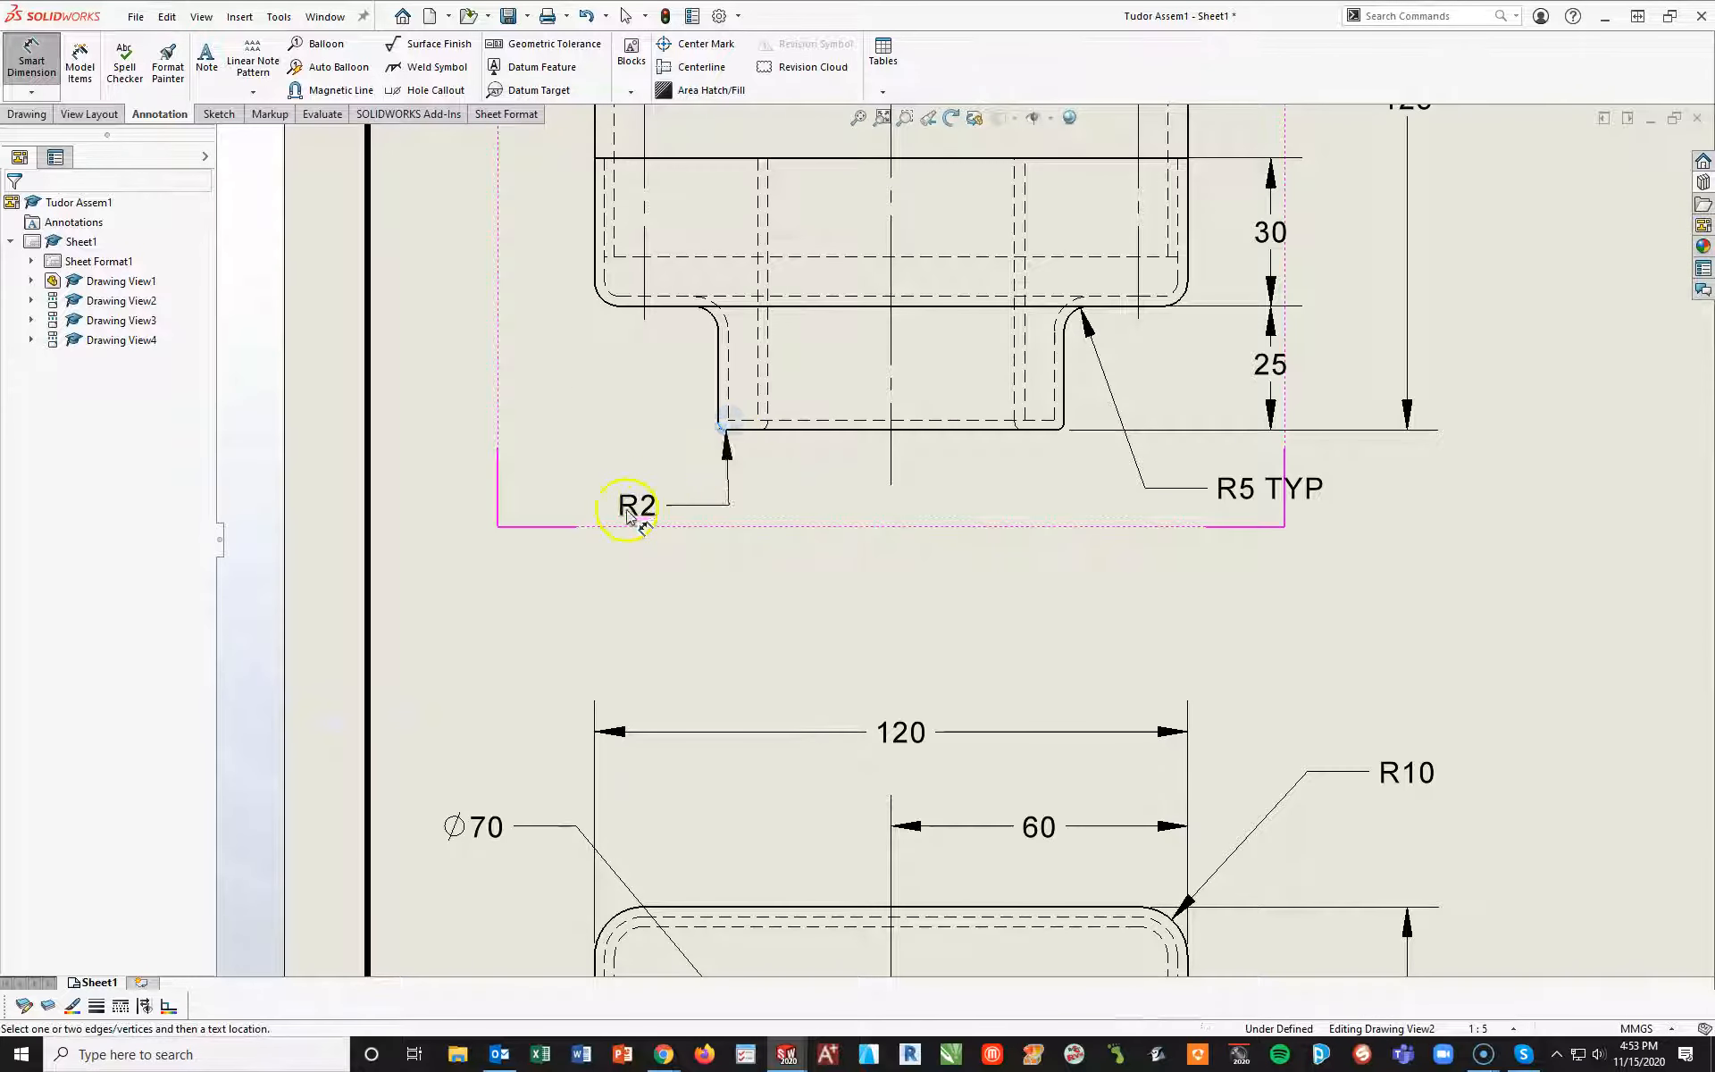
left_click(554, 518)
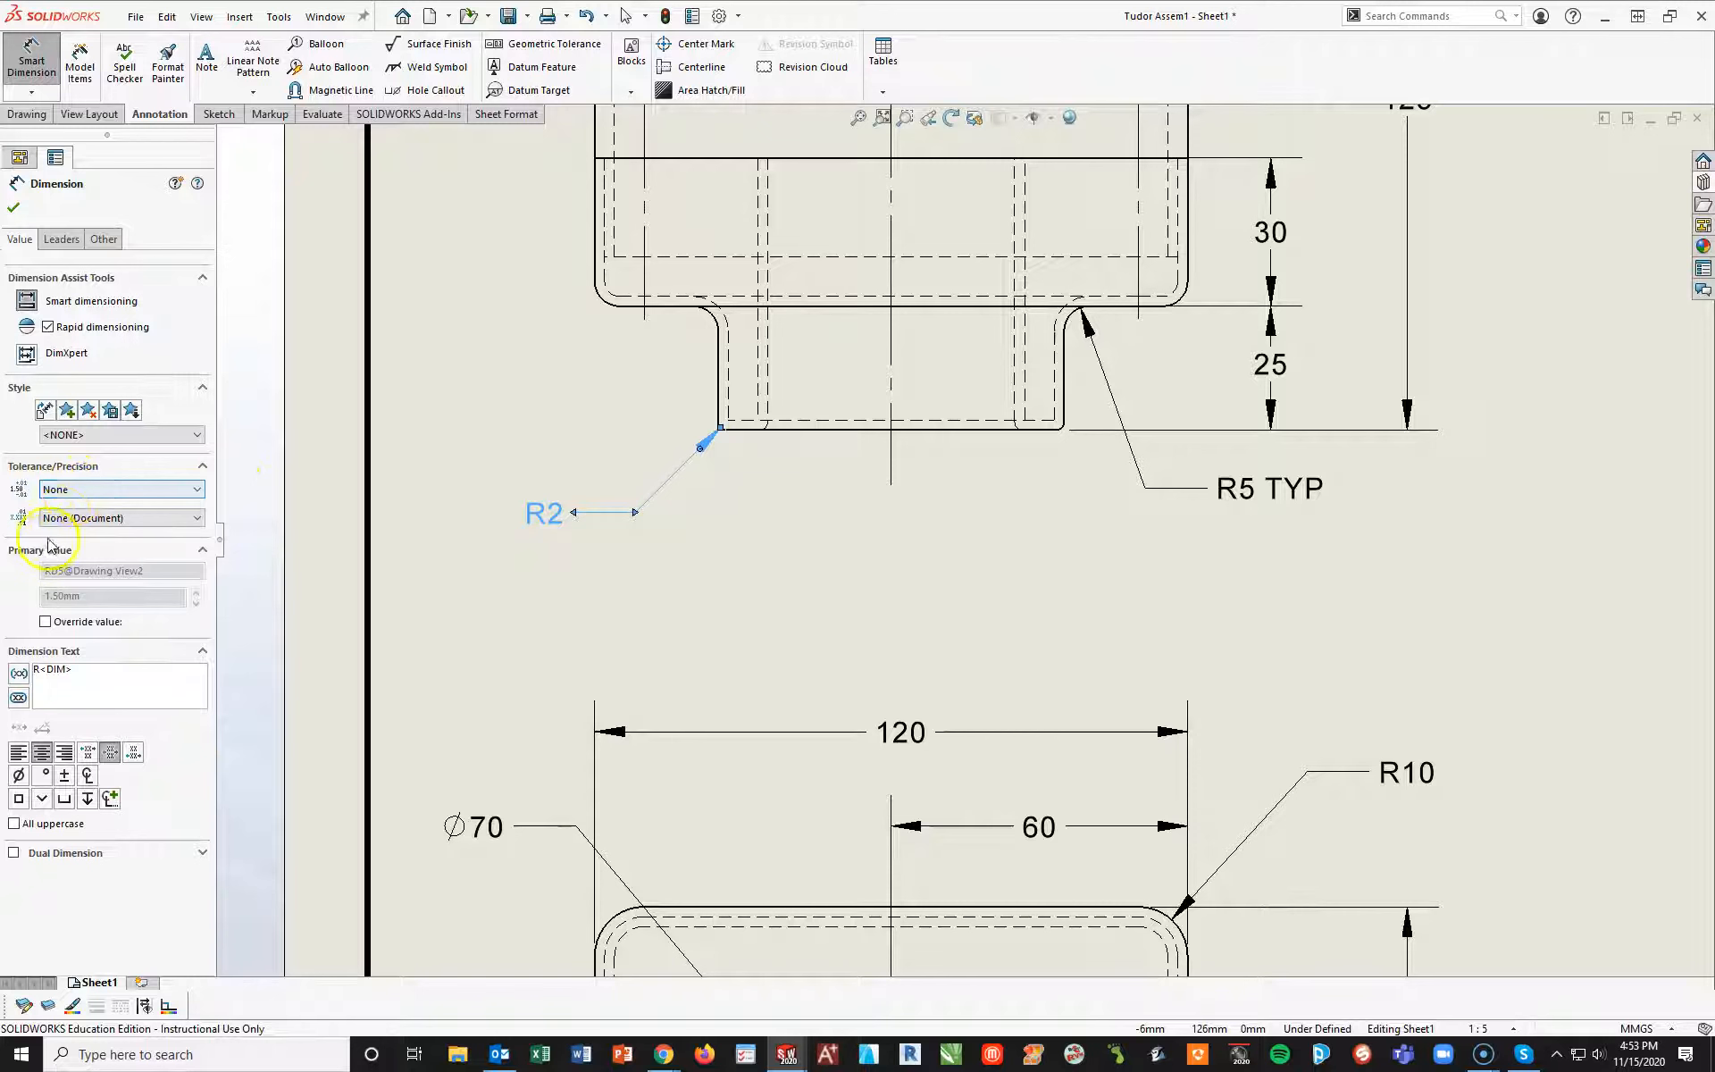
left_click(197, 517)
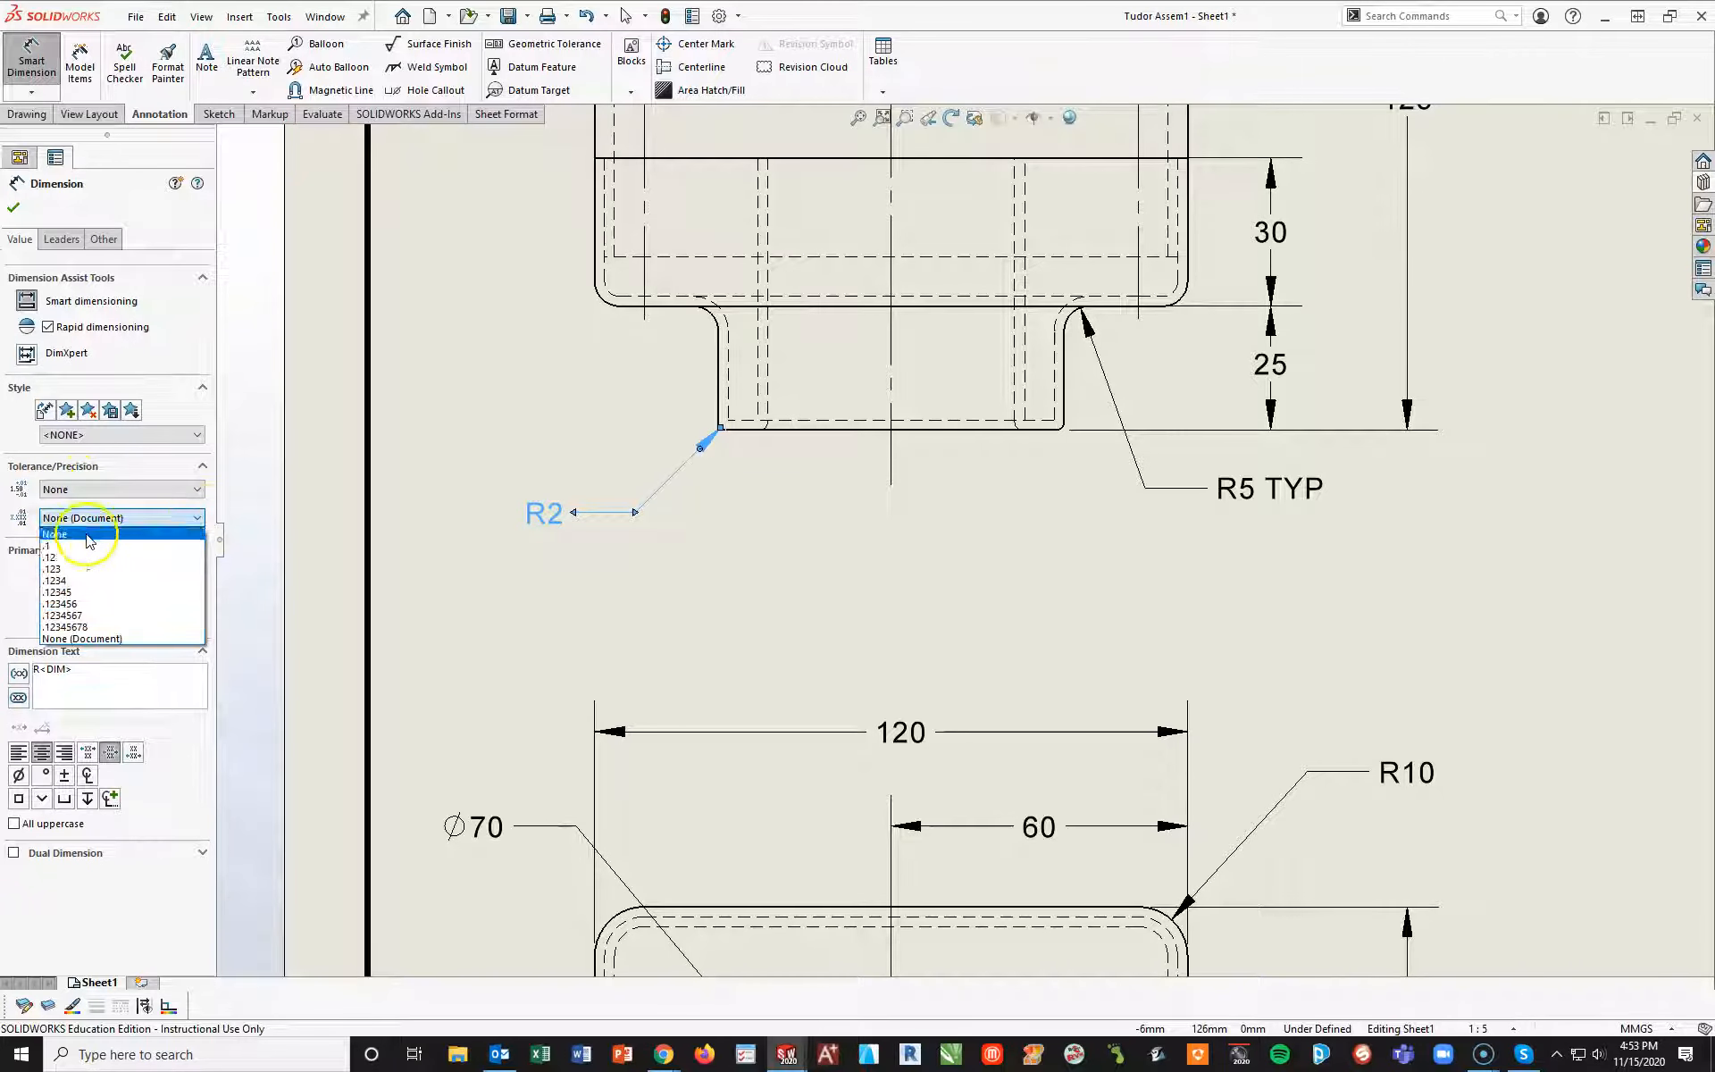
left_click(60, 557)
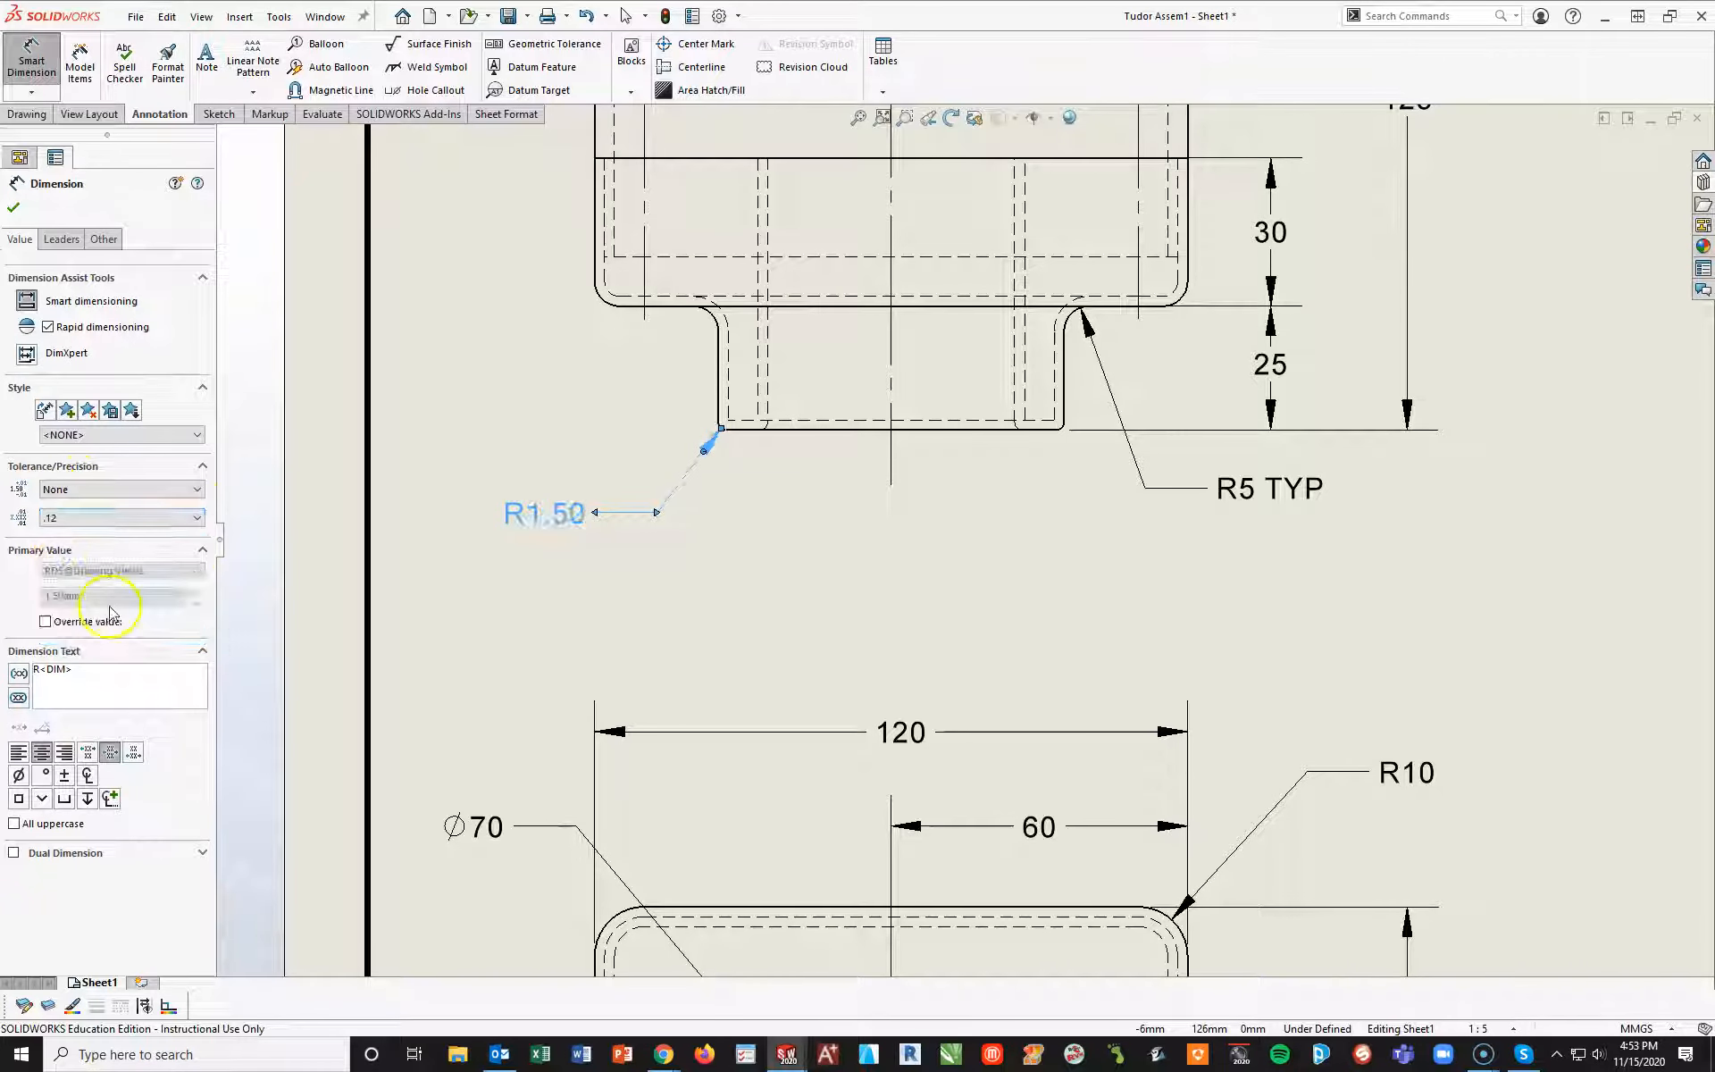
left_click(632, 570)
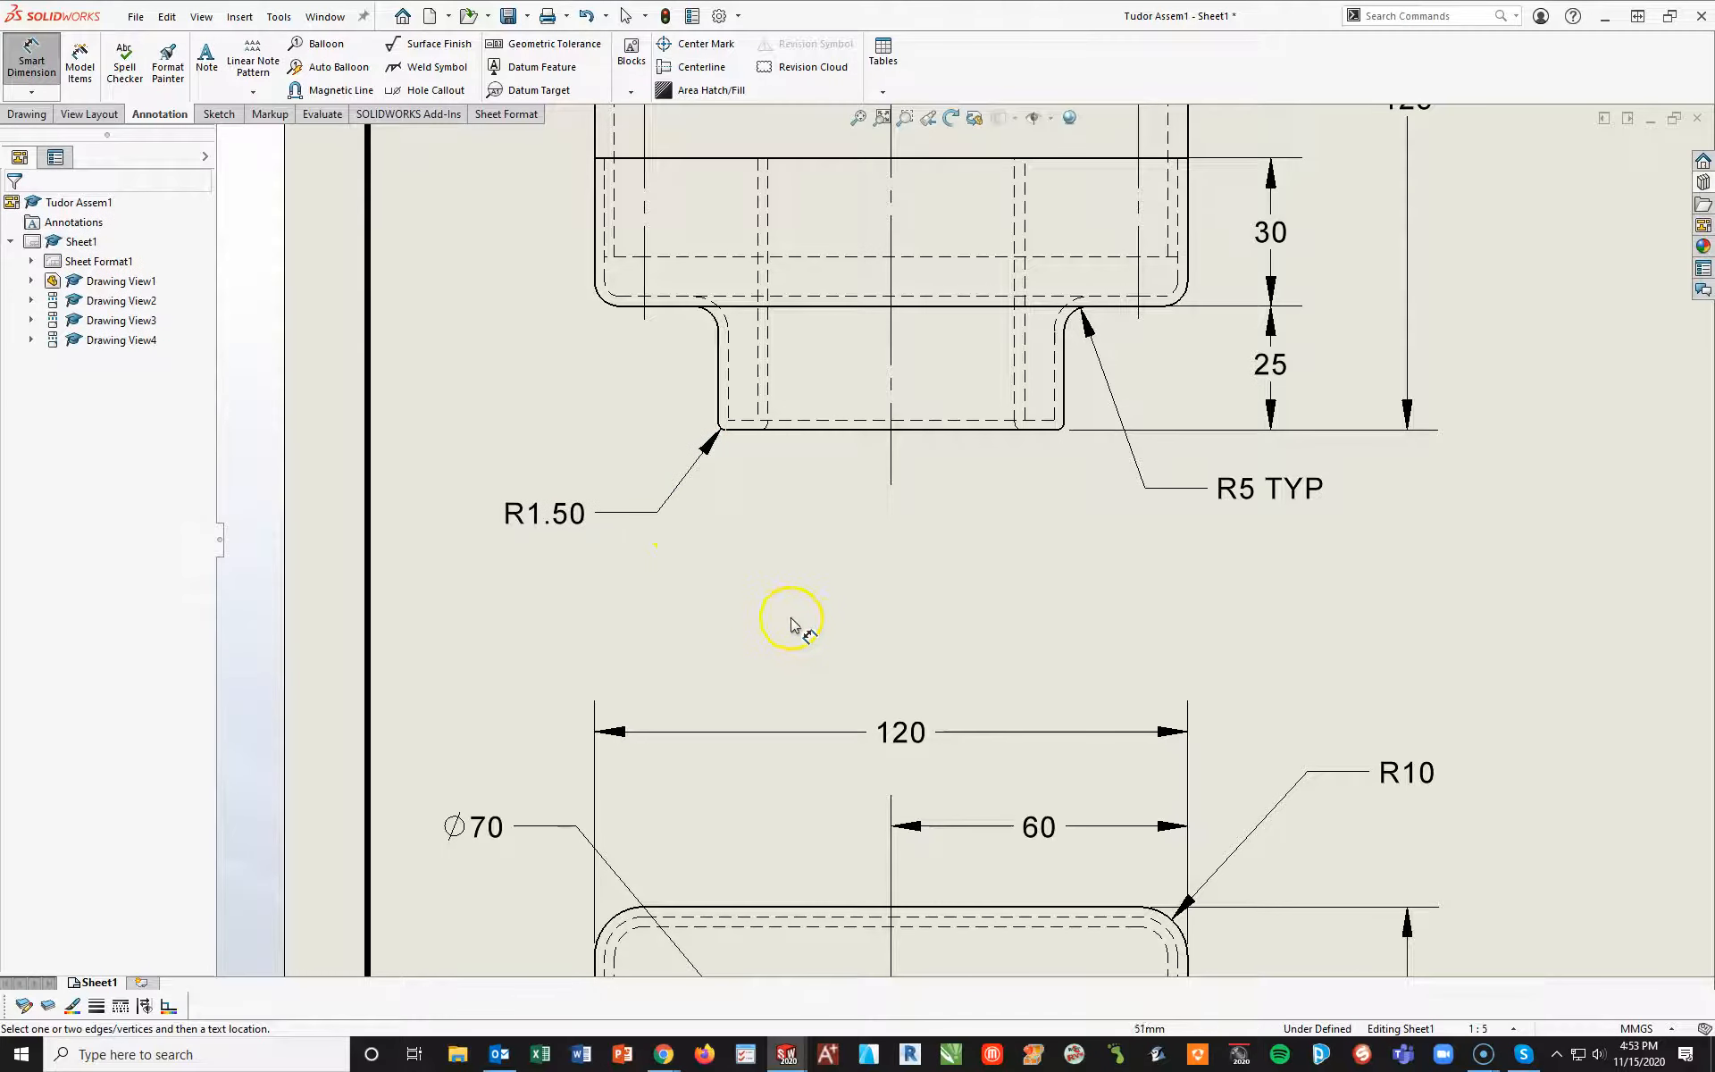
End dimensioning and move the front view slightly upward on the sheet
key("z")
middle_click_drag(1328, 604, 1211, 448)
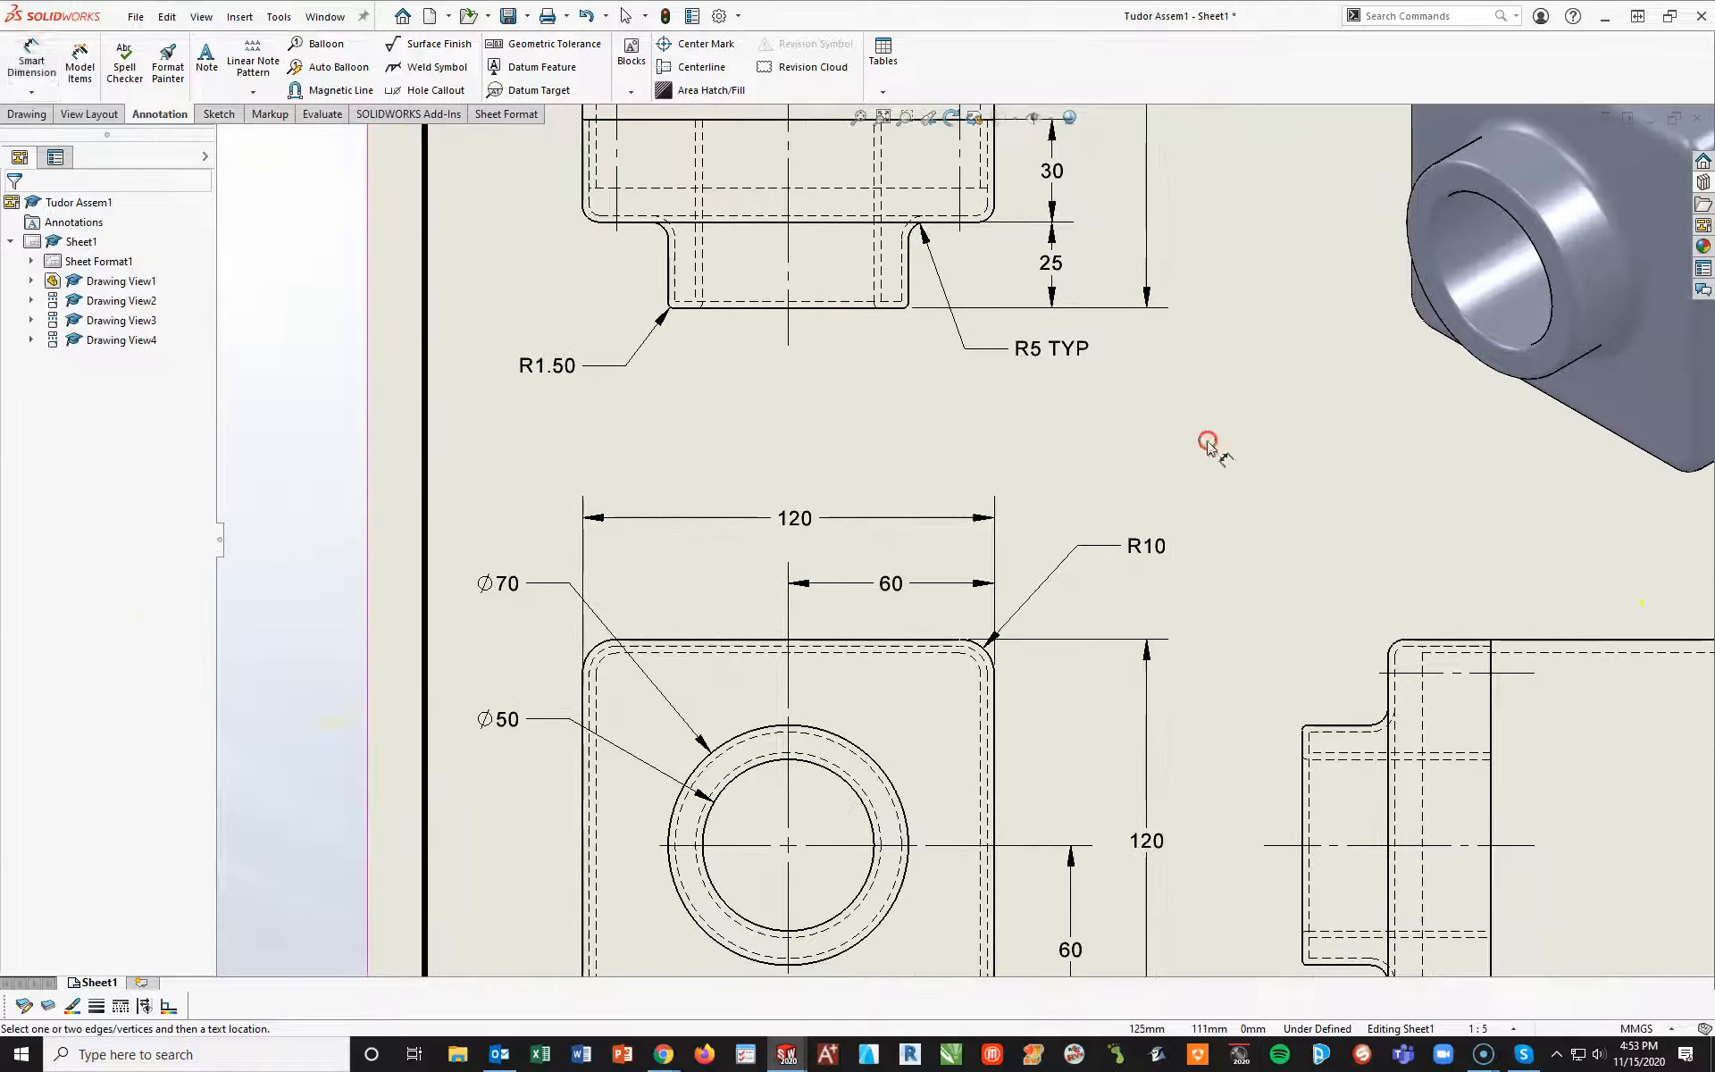
scroll(1064, 452, "up", 2)
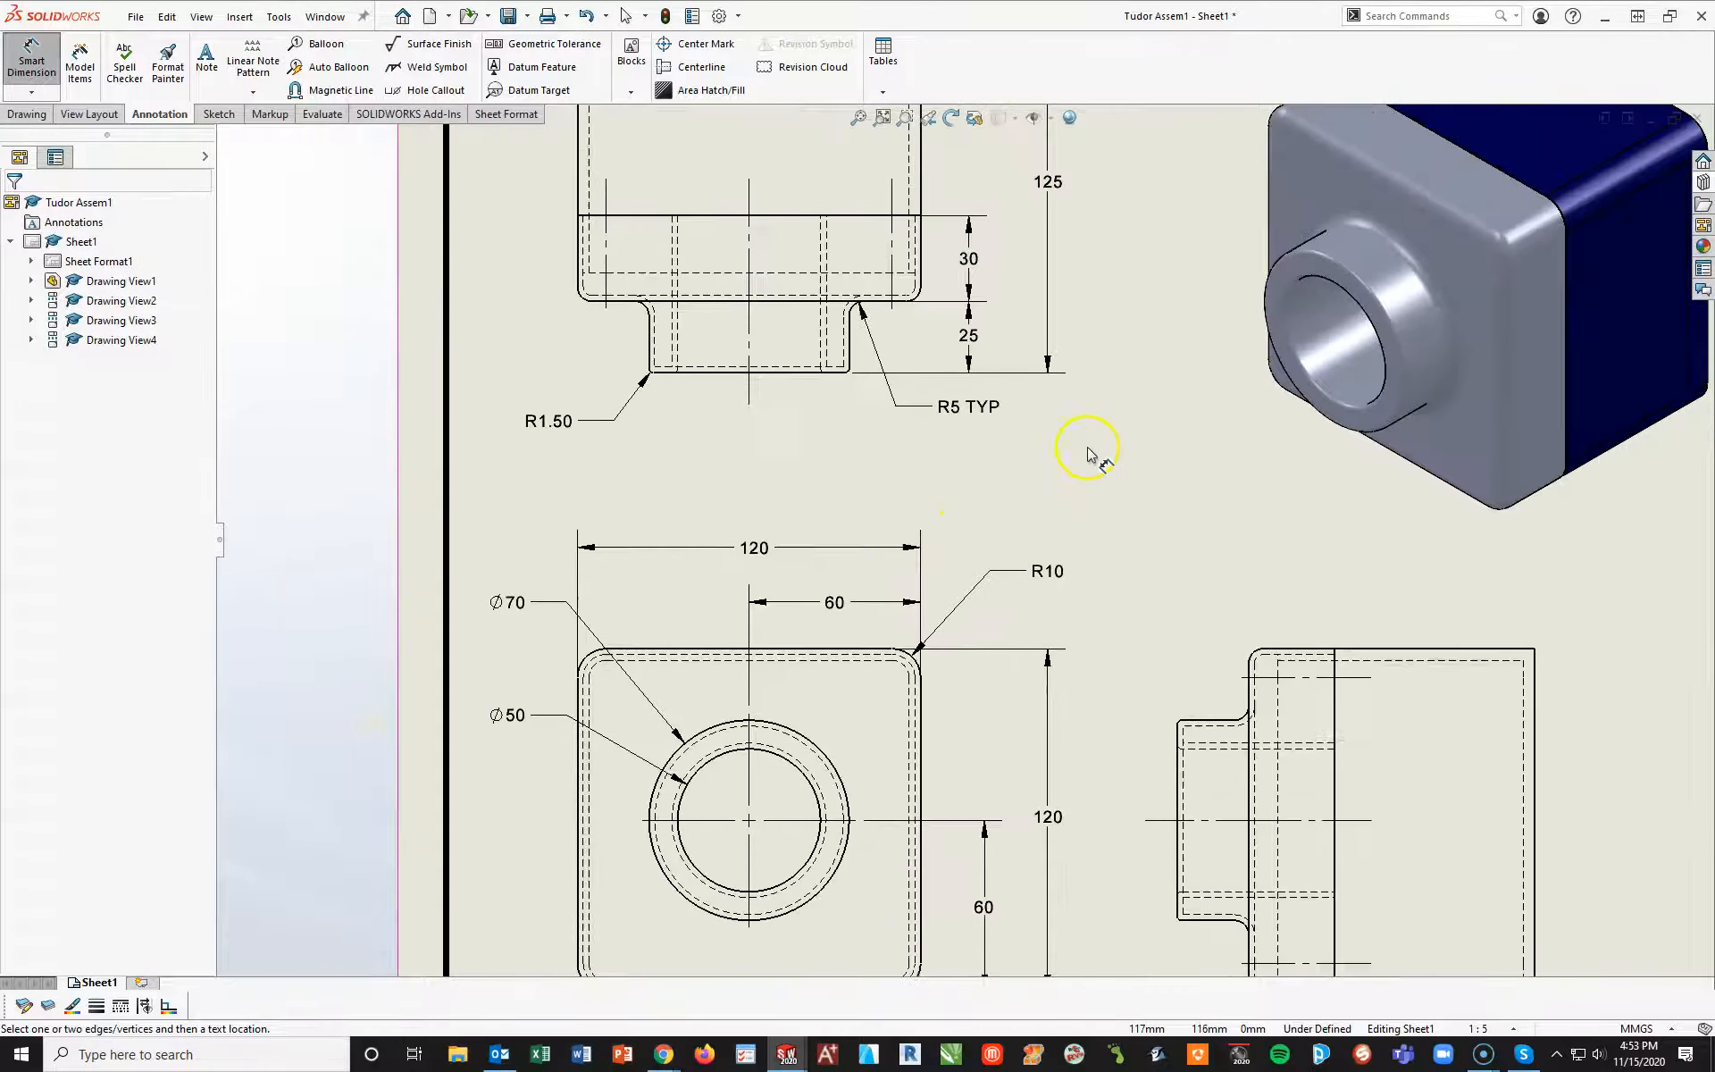
scroll(1135, 491, "up", 2)
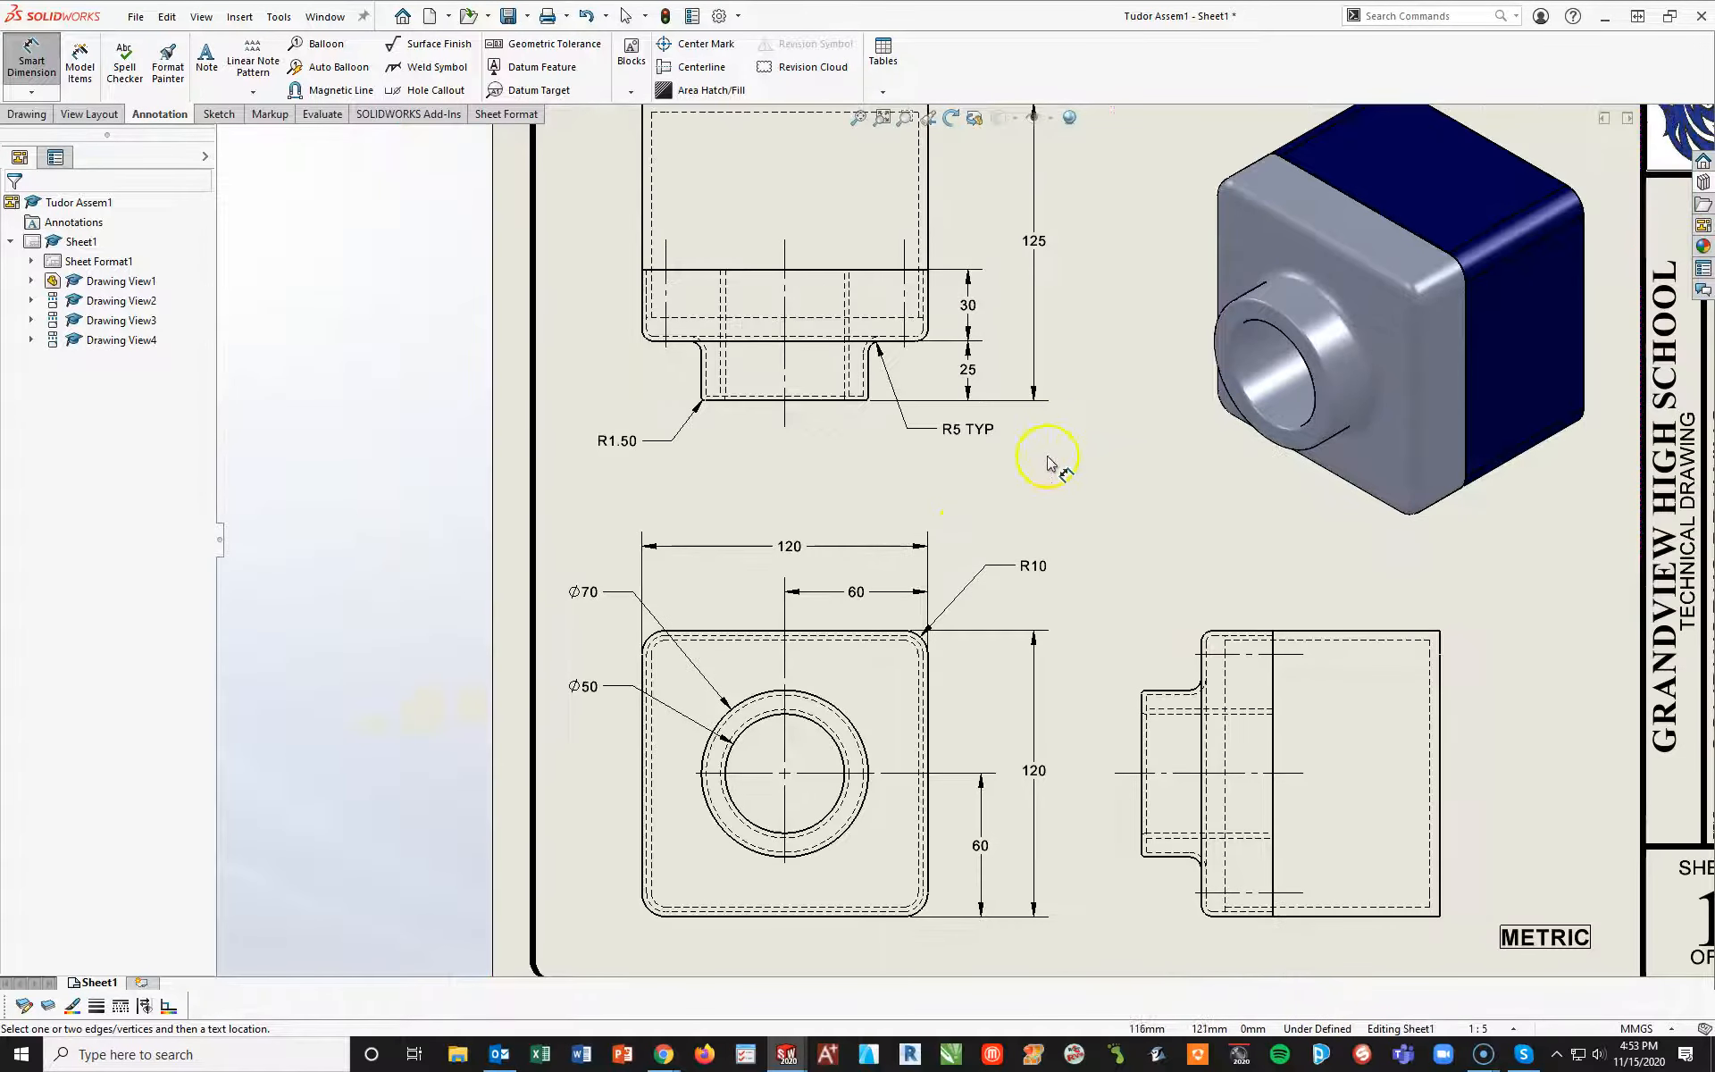
mouse_move(1149, 575)
middle_mouse_down()
mouse_move(1055, 665)
mouse_move(937, 477)
middle_mouse_up()
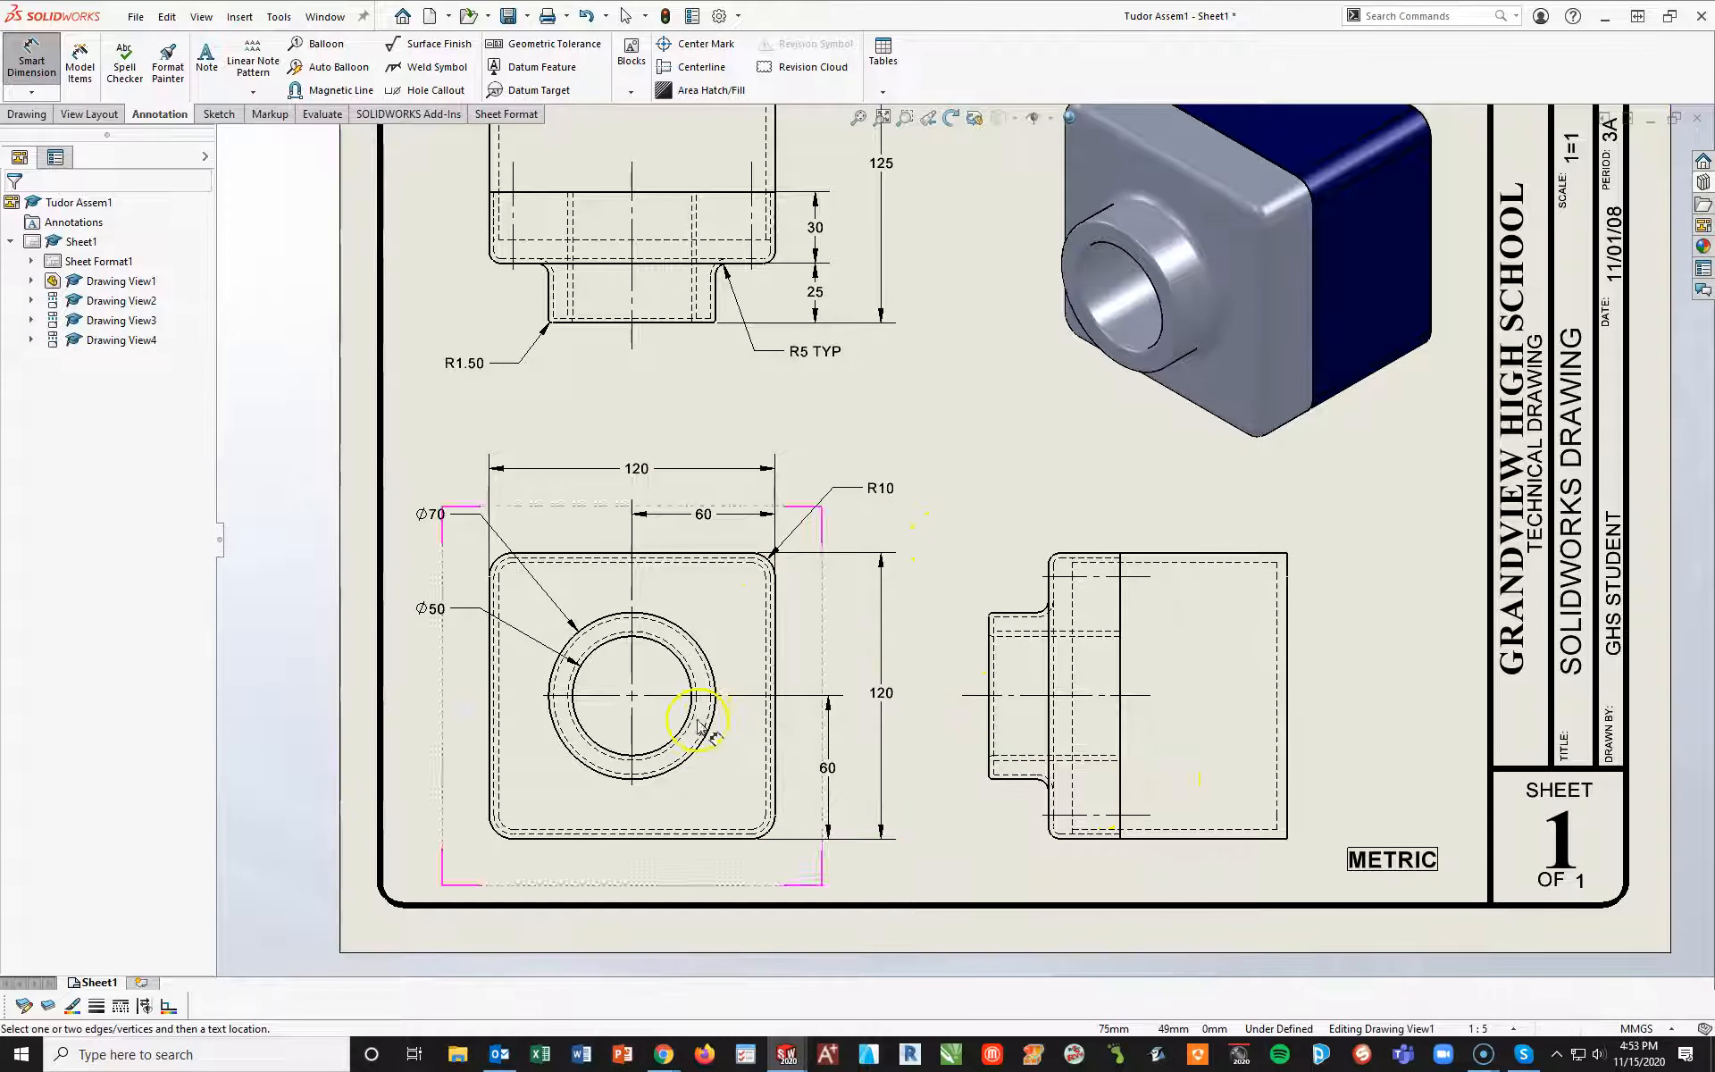
key("Escape")
mouse_move(796, 651)
left_mouse_down()
mouse_move(789, 604)
mouse_move(788, 621)
left_mouse_up()
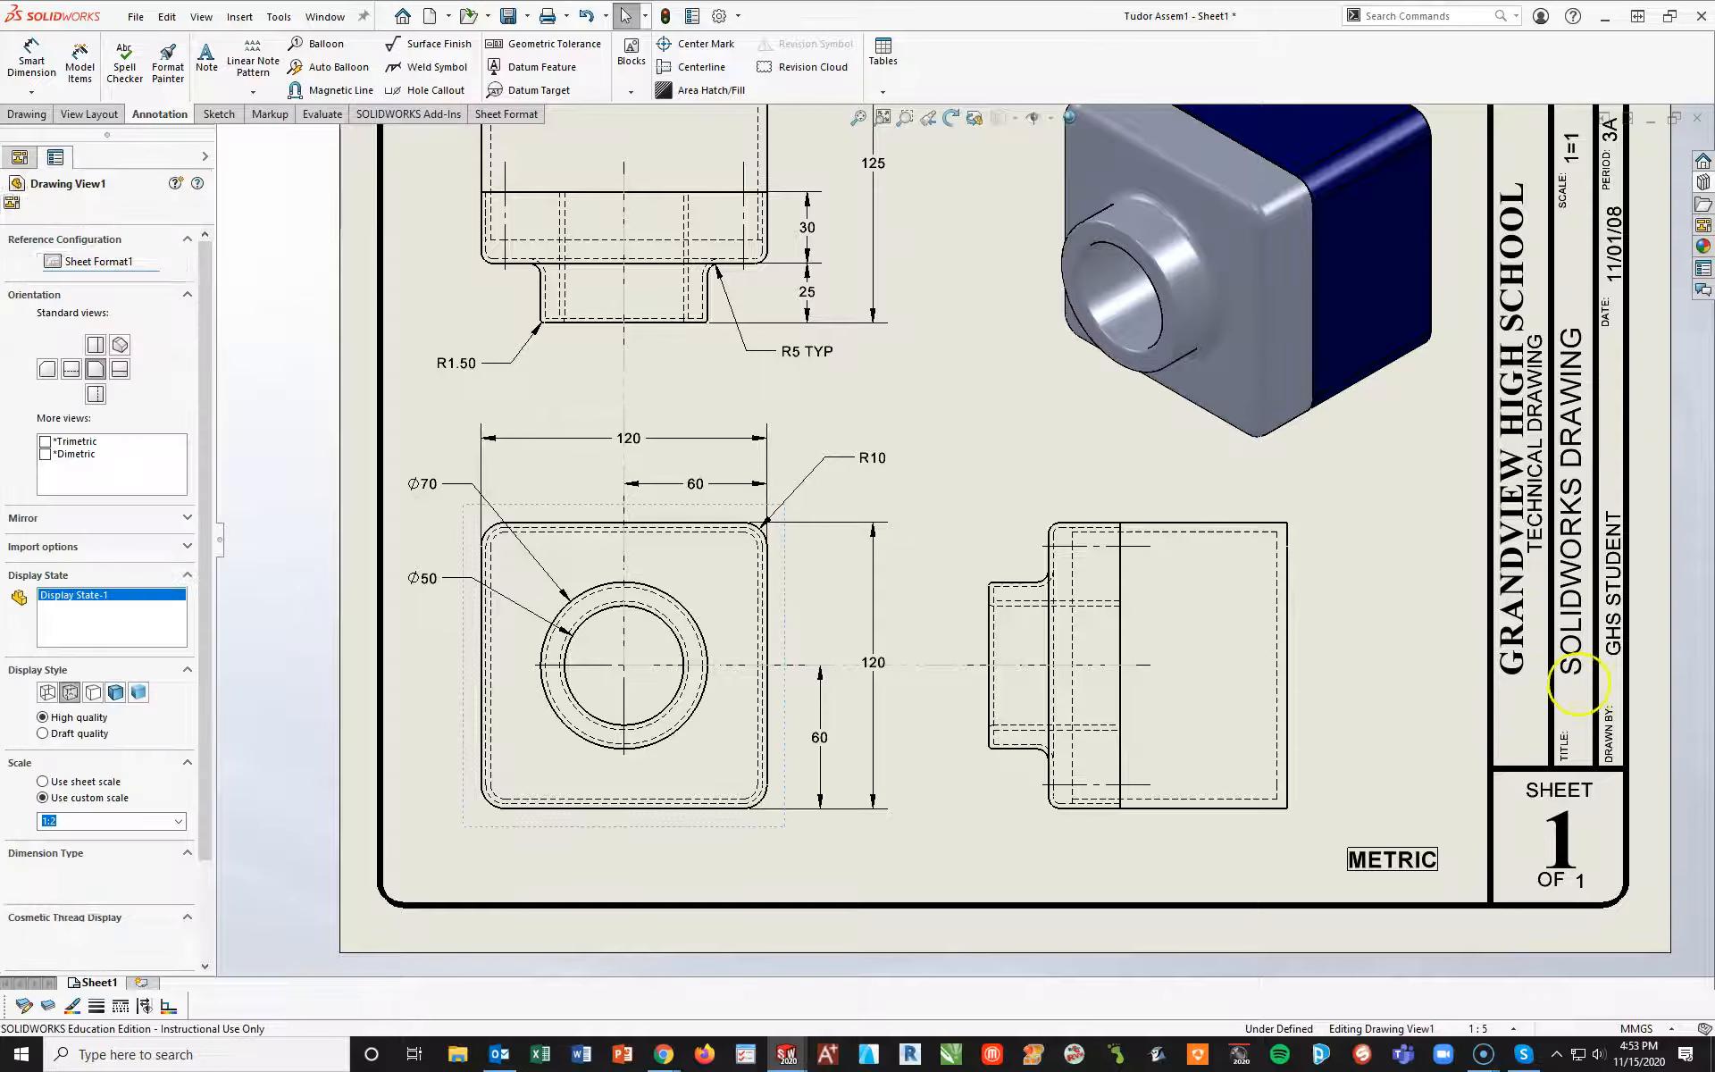
Move the right view closer to the title block and shift the isometric view slightly upward
left_click(1327, 746)
left_click_drag(1309, 747, 1401, 744)
scroll(1398, 536, "up", 1)
scroll(1130, 351, "up", 1)
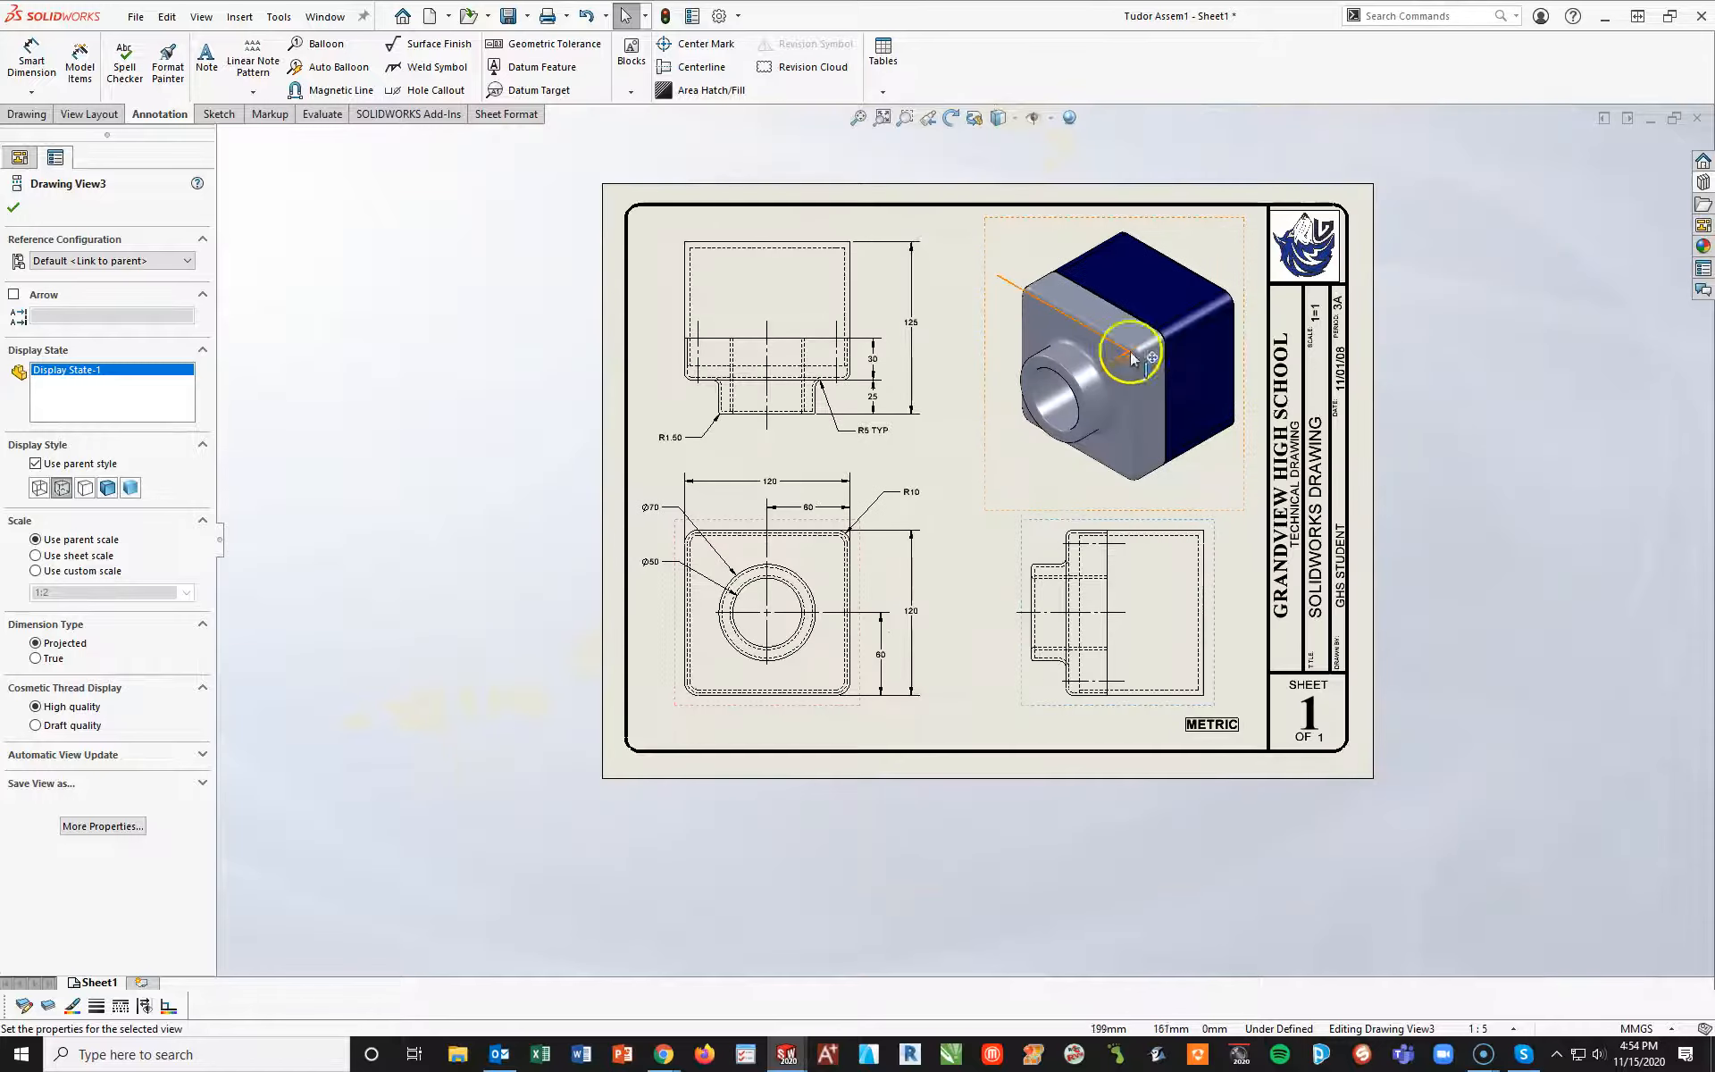
scroll(1262, 538, "down", 1)
left_click_drag(1257, 542, 1261, 524)
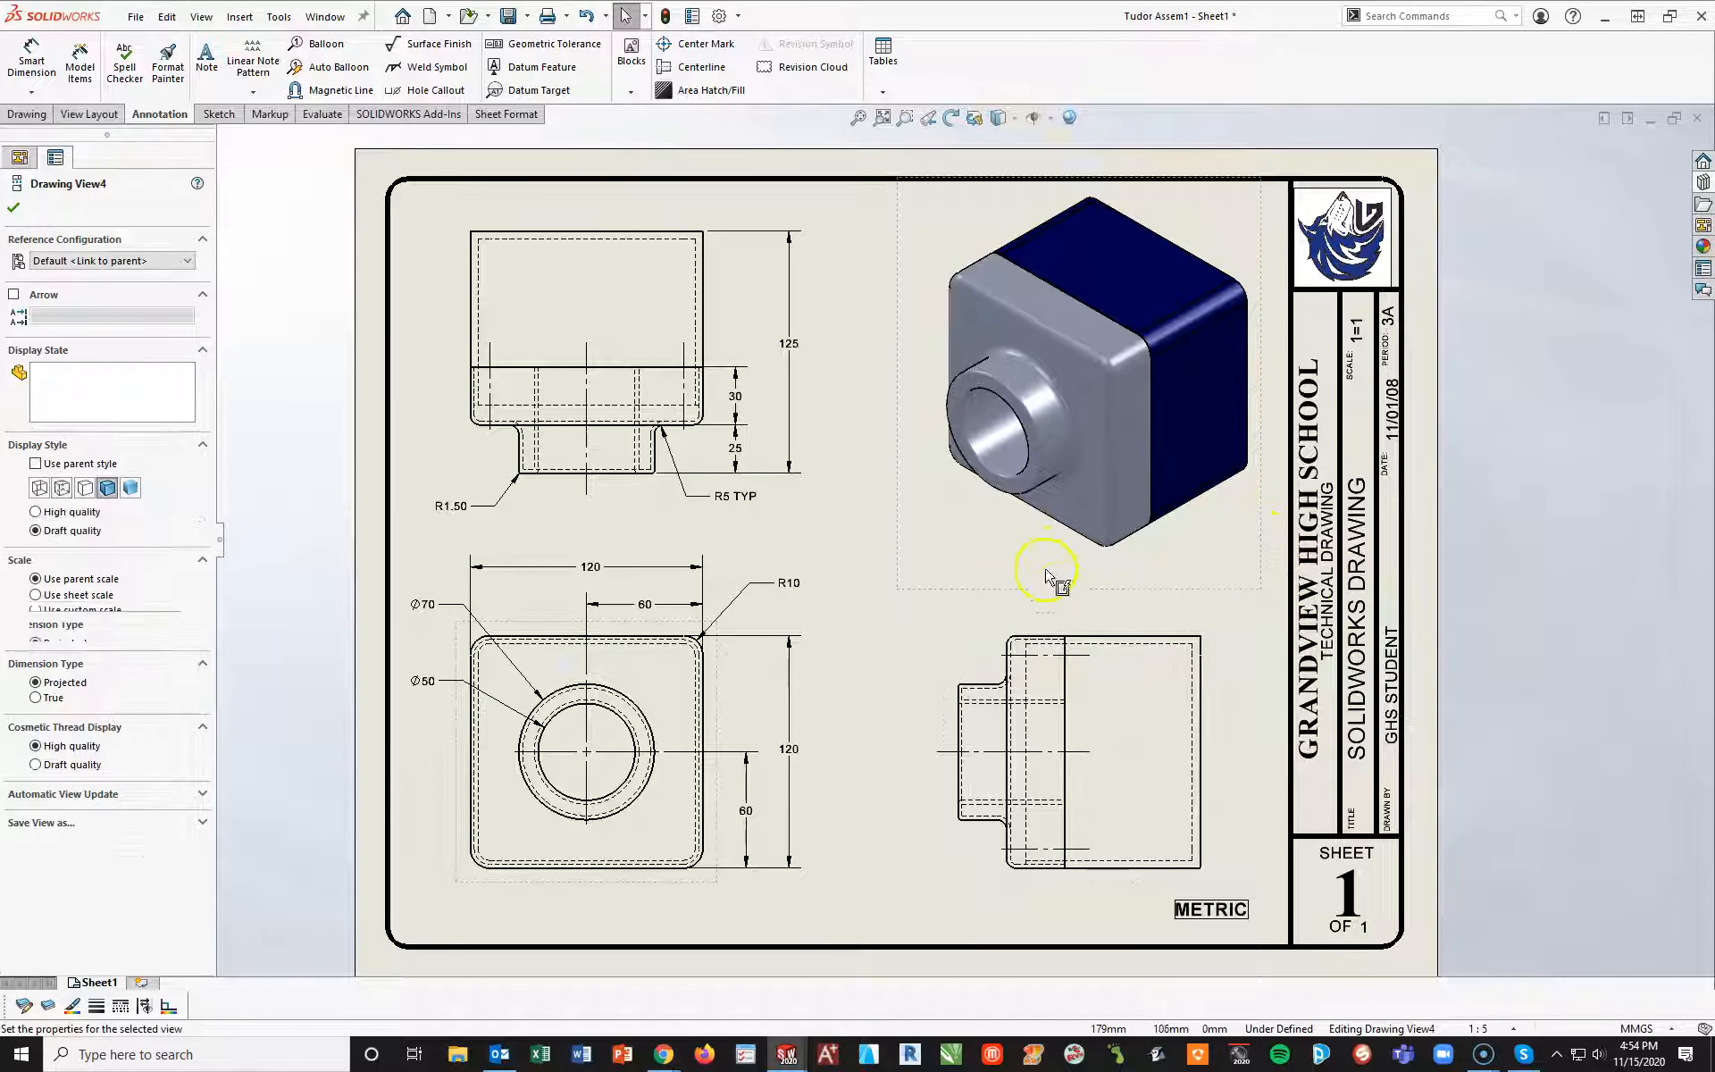
Add a 12-point bold, underlined note reading "TUTORIAL #3 - ISOMETRIC VIEW" below the isometric view
scroll(1100, 612, "down", 1)
left_click(206, 56)
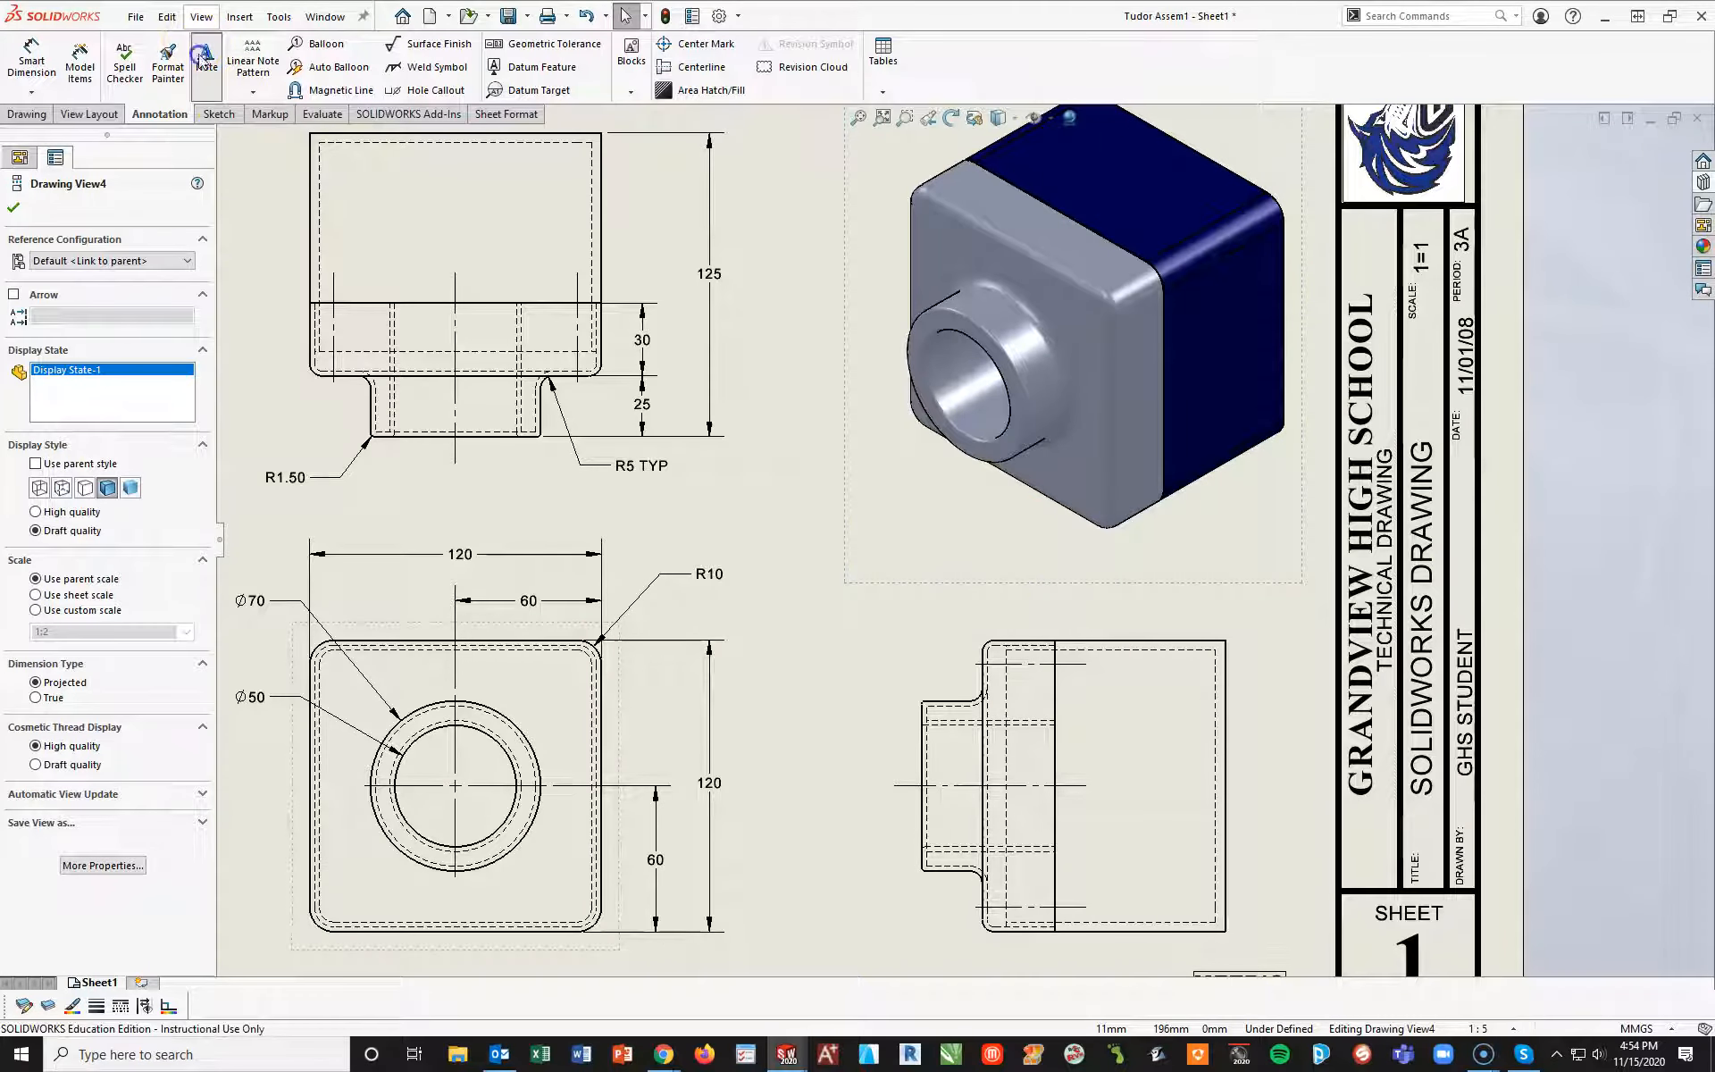
left_click(1041, 569)
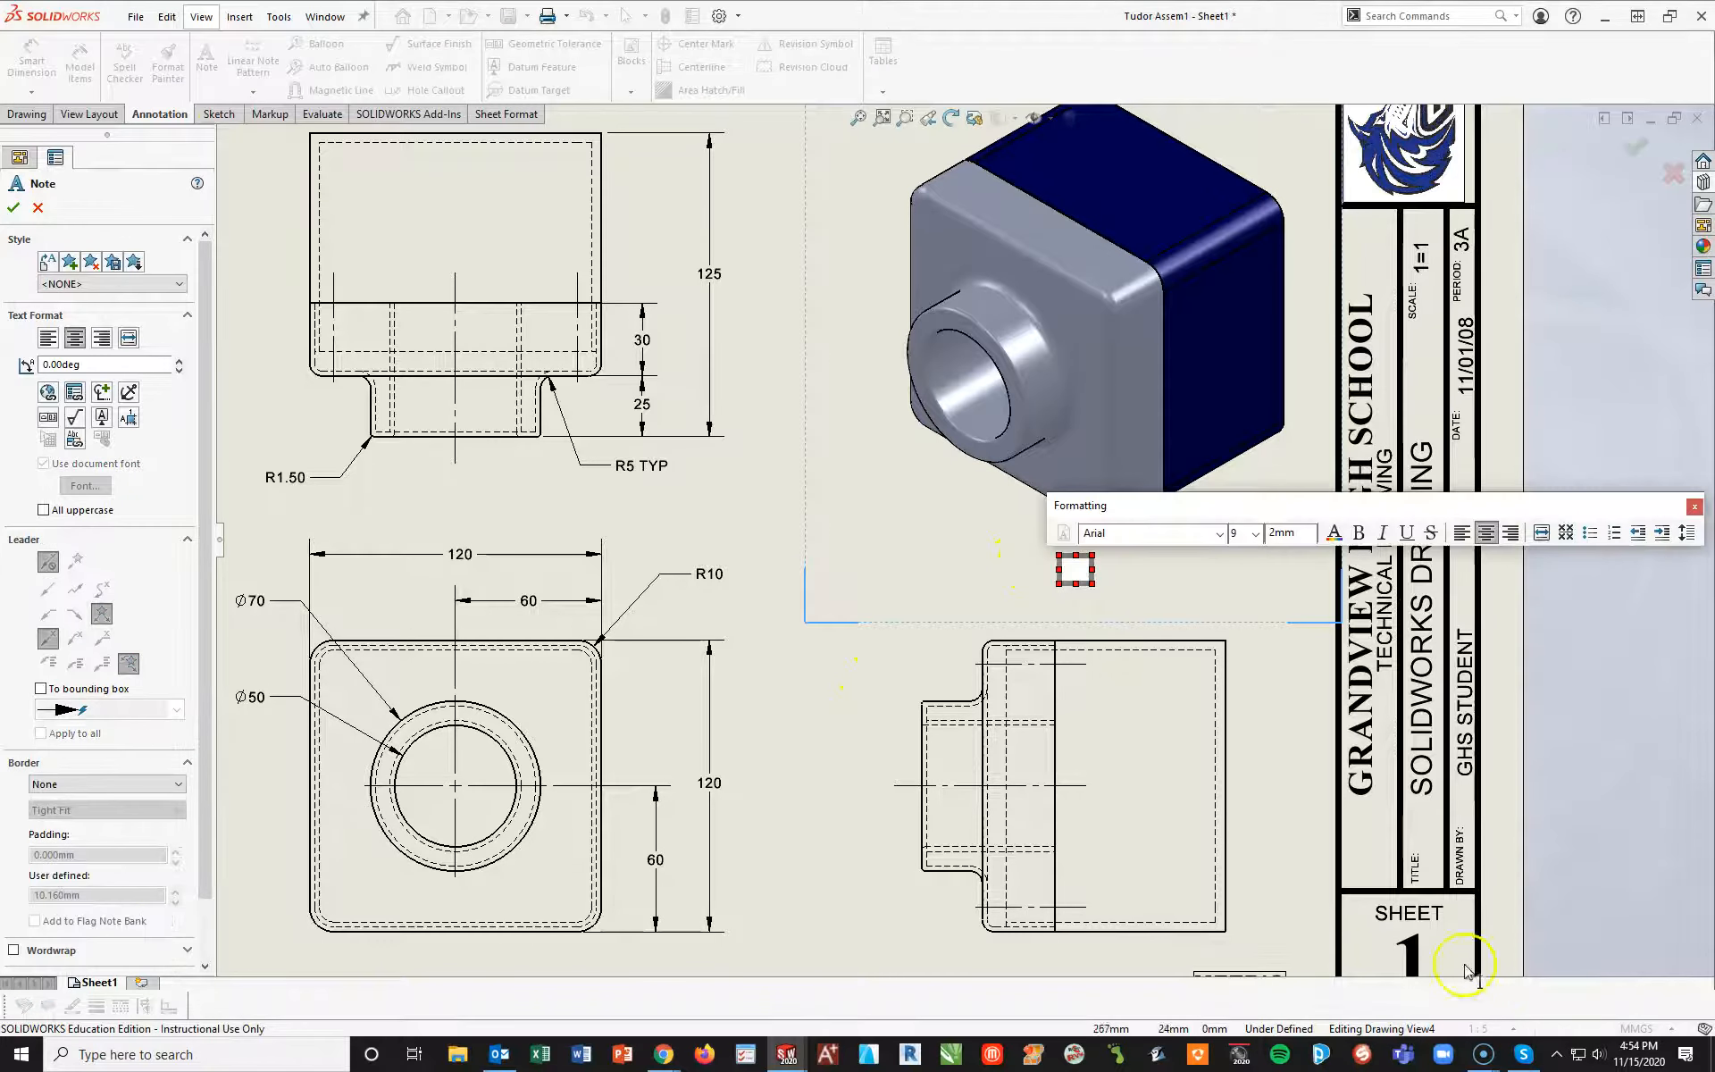
left_click(1257, 534)
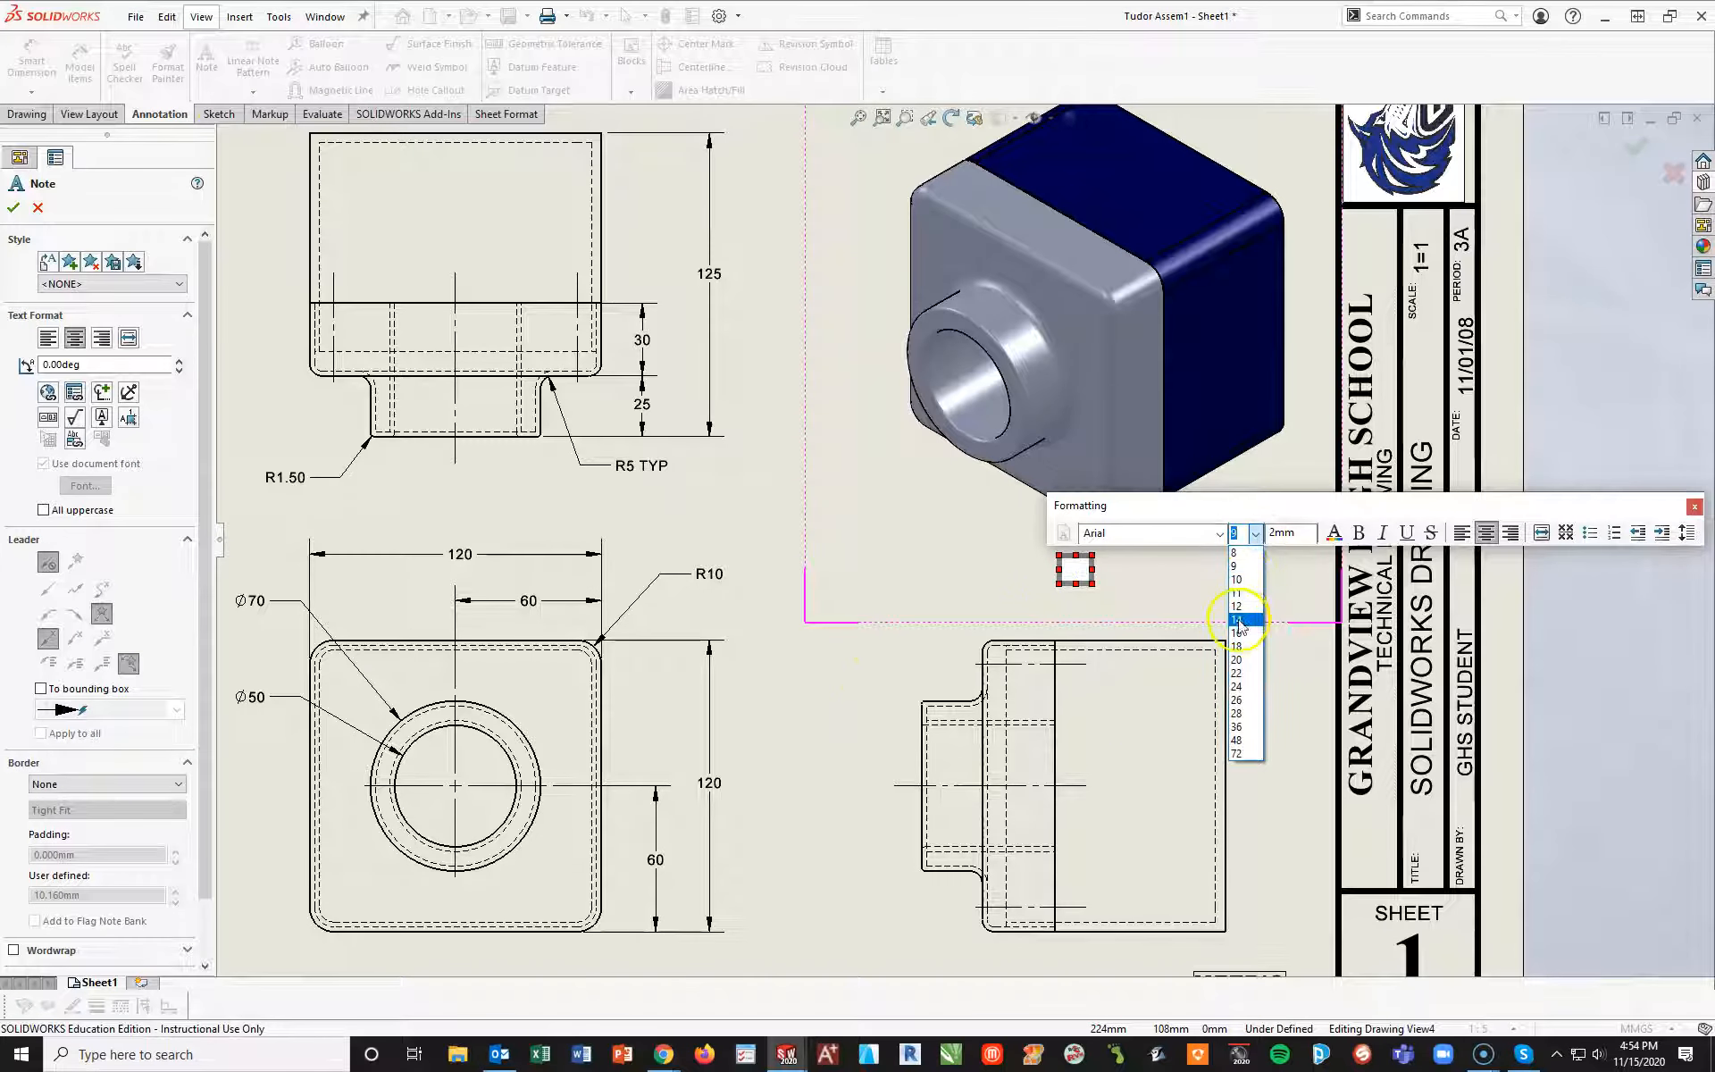
left_click(1236, 606)
left_click(1359, 532)
left_click(1405, 533)
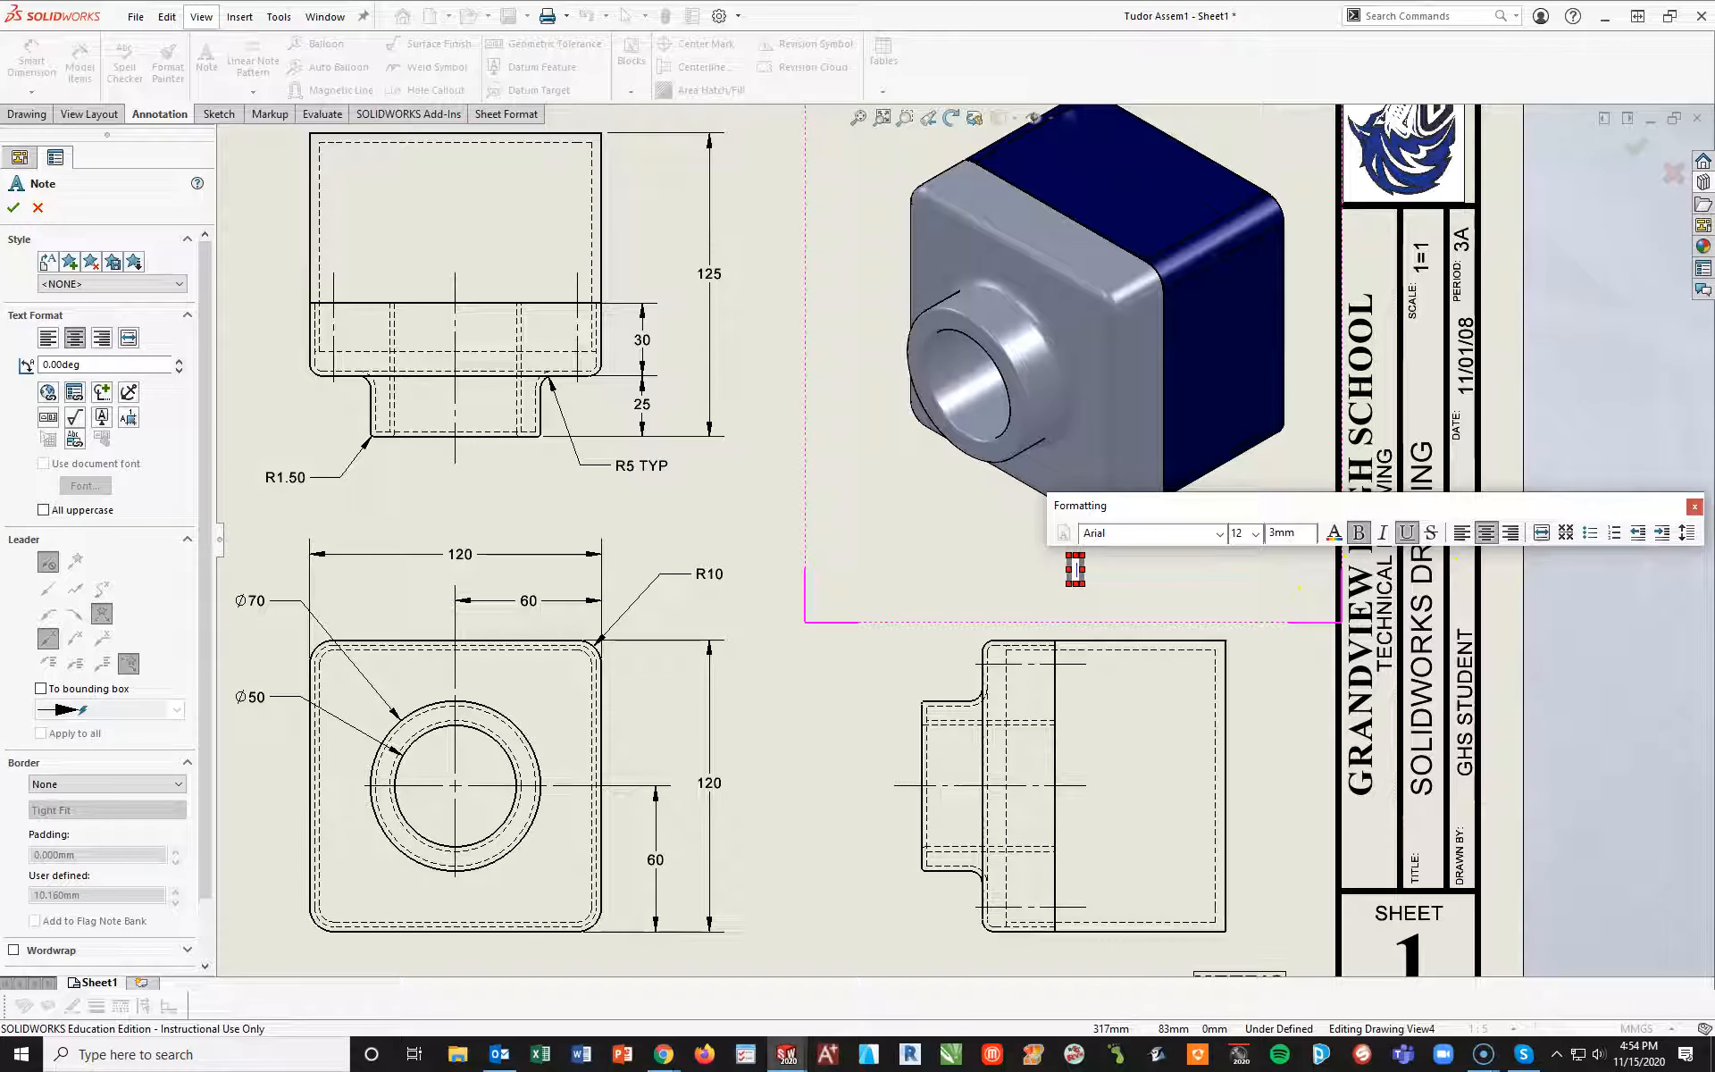
type("TUTO")
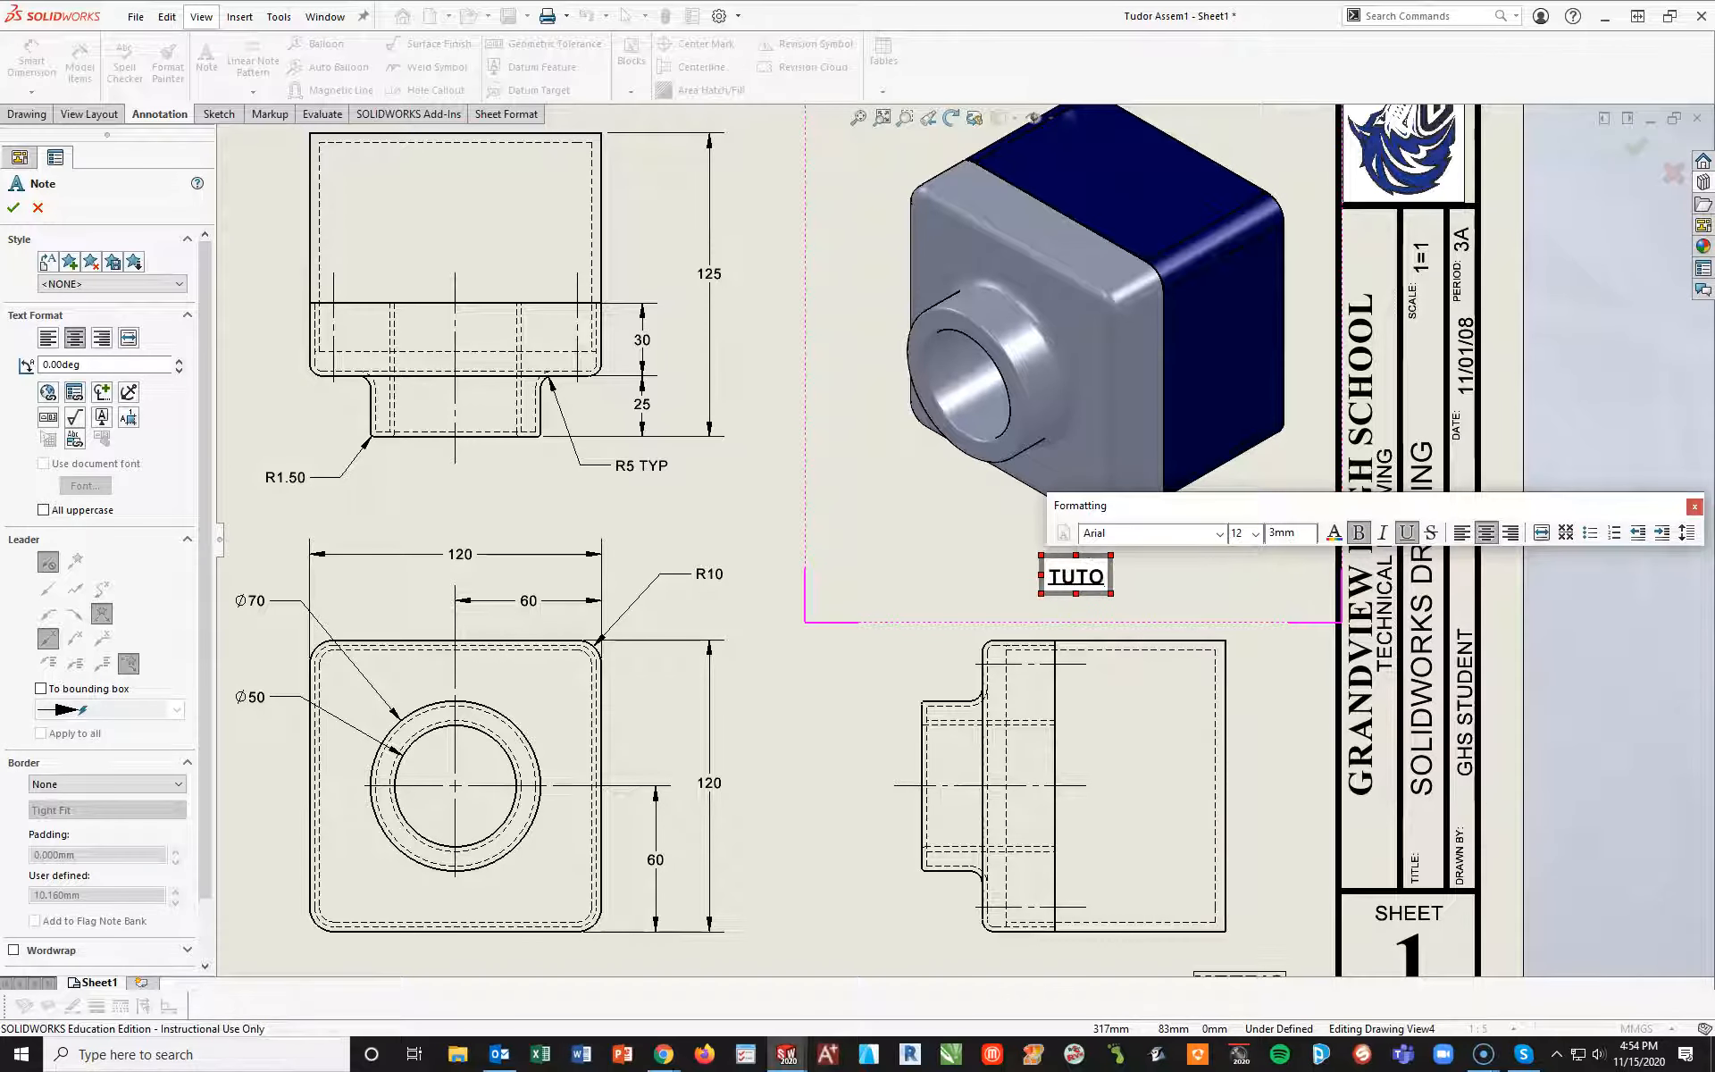
type("RIAL #3 - ISOMETRIC VIEW")
Change the title block's drawing title to "TUTORIAL #3" and move the text closer to the TITLE label
scroll(1420, 670, "down", 2)
double_click(1328, 608)
type("T")
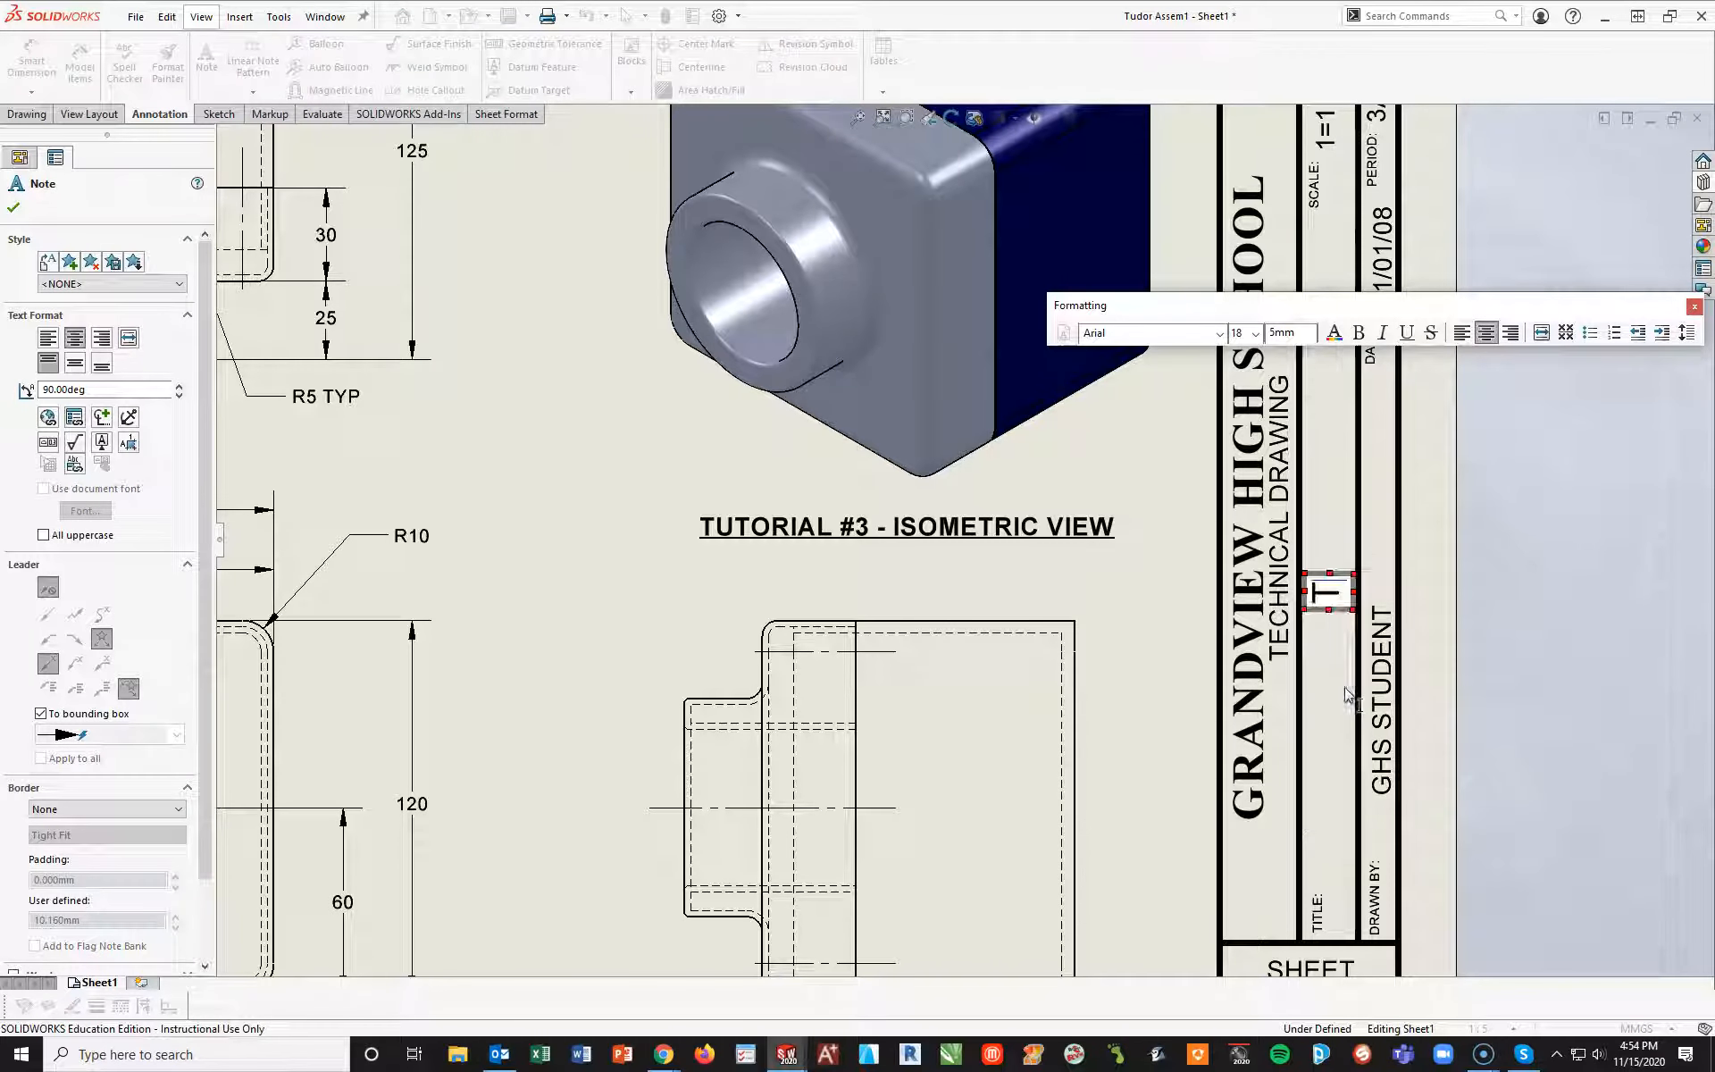
type("UTORIAL #3")
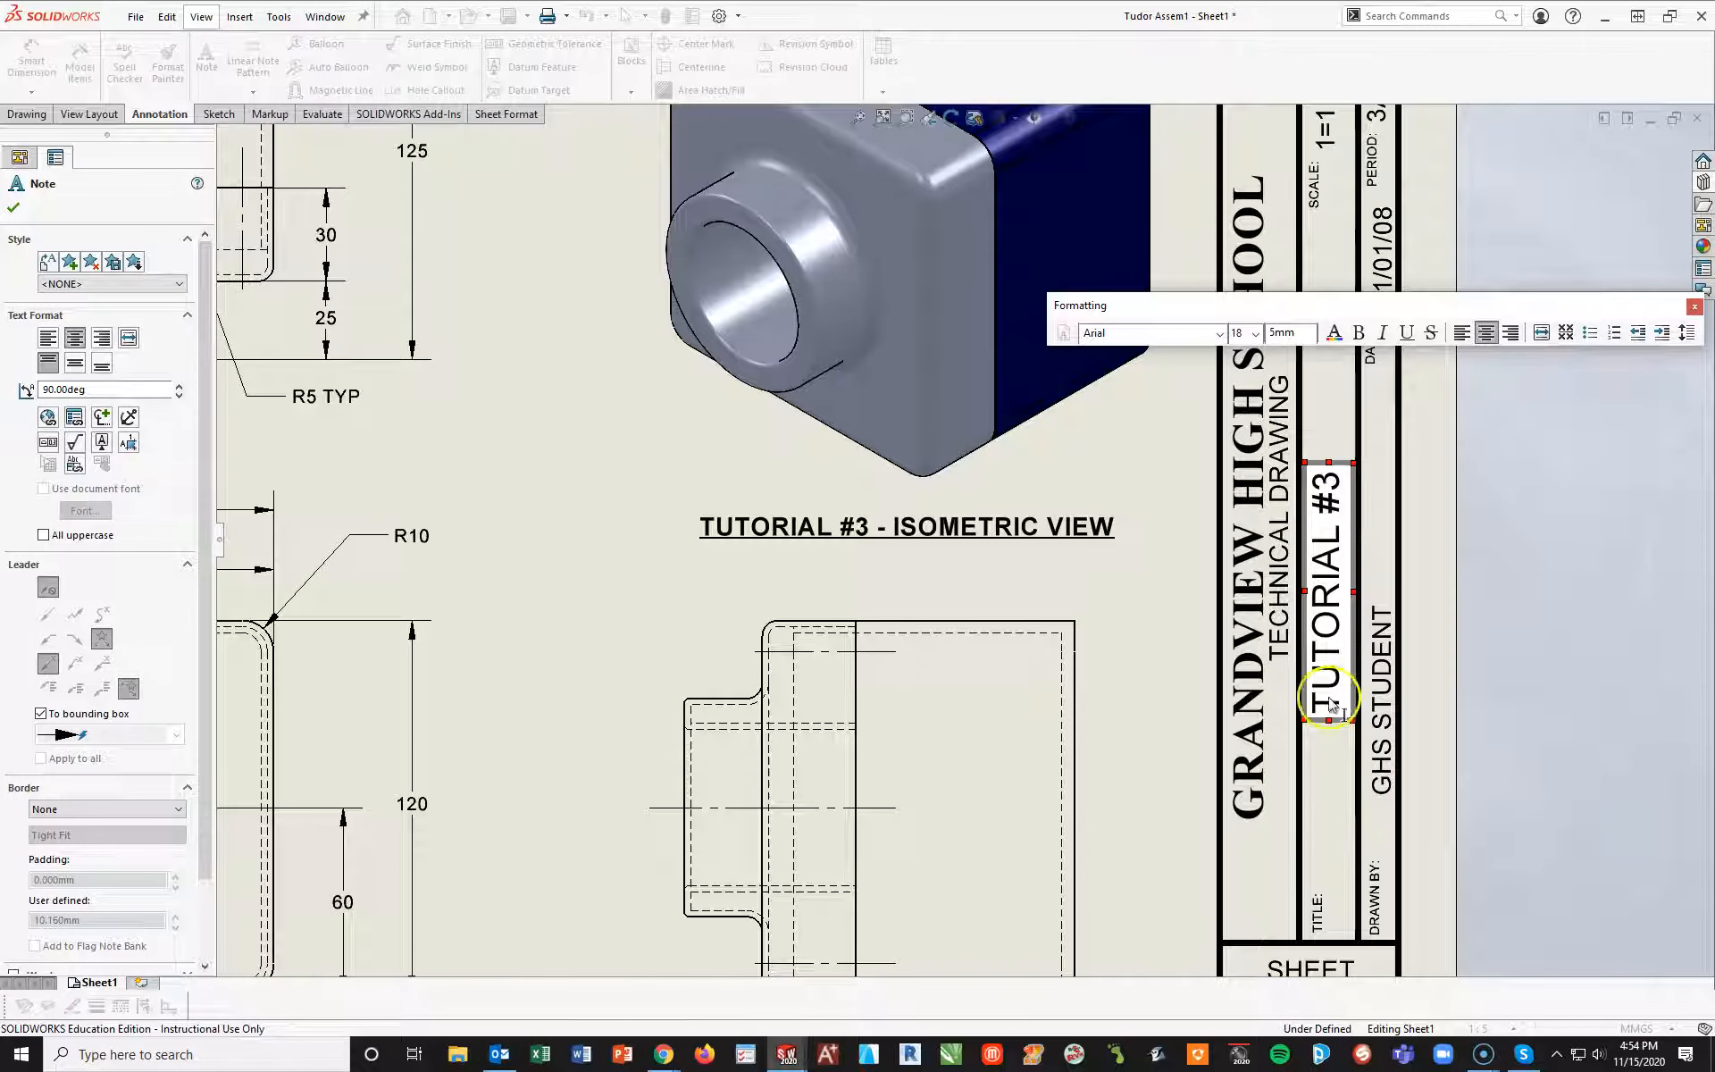
left_click(1565, 661)
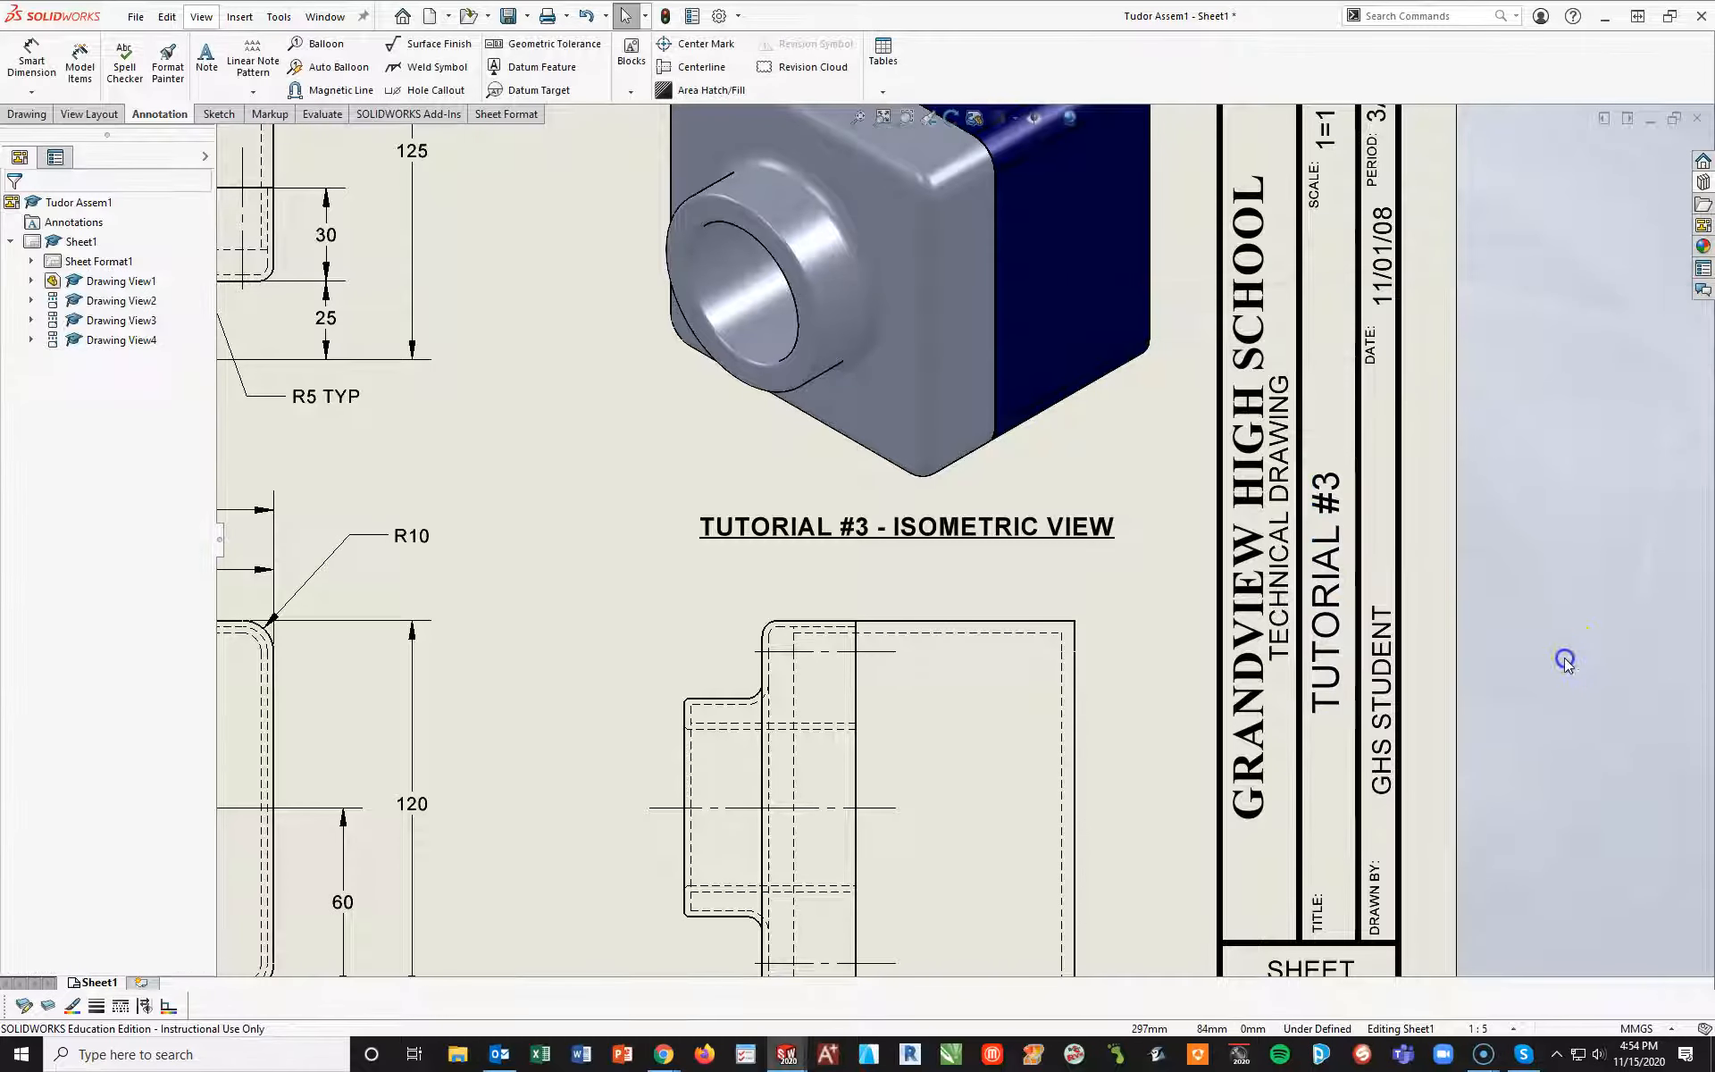
left_click(1328, 661)
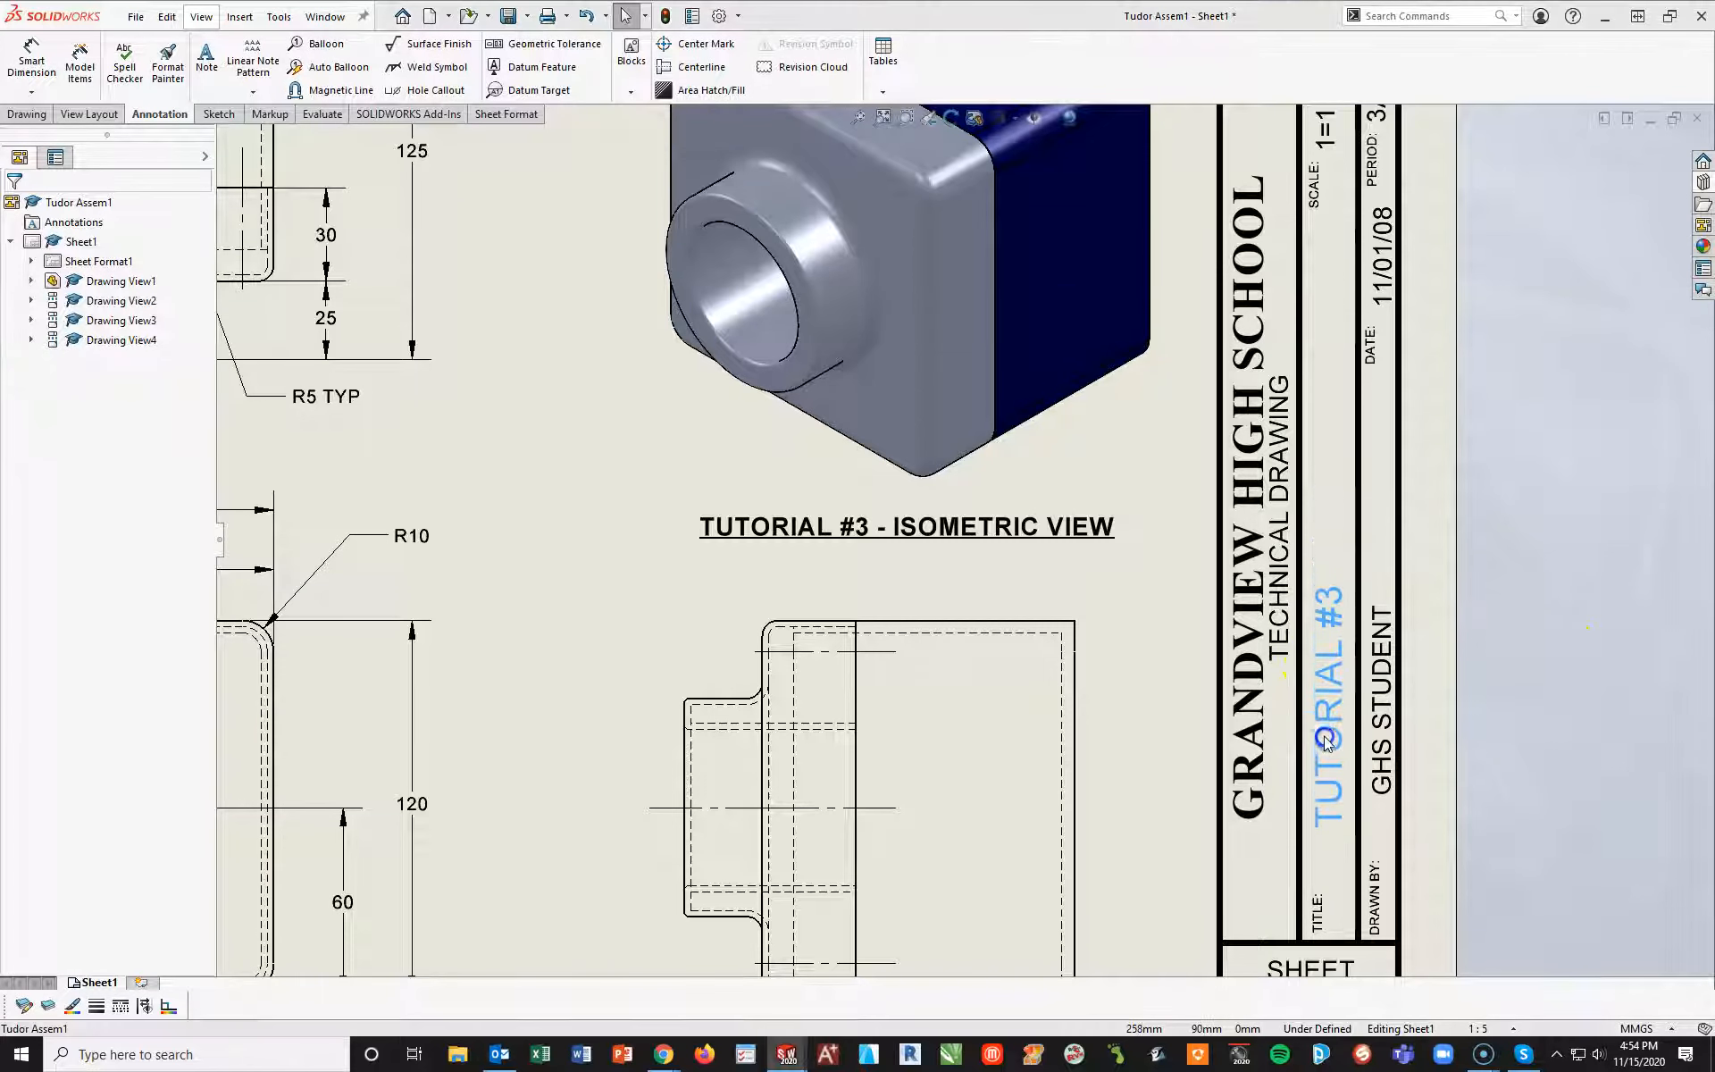
Replace the title block's DRAWN BY entry with the drafter's name and move it closer to its label
left_click(1577, 751)
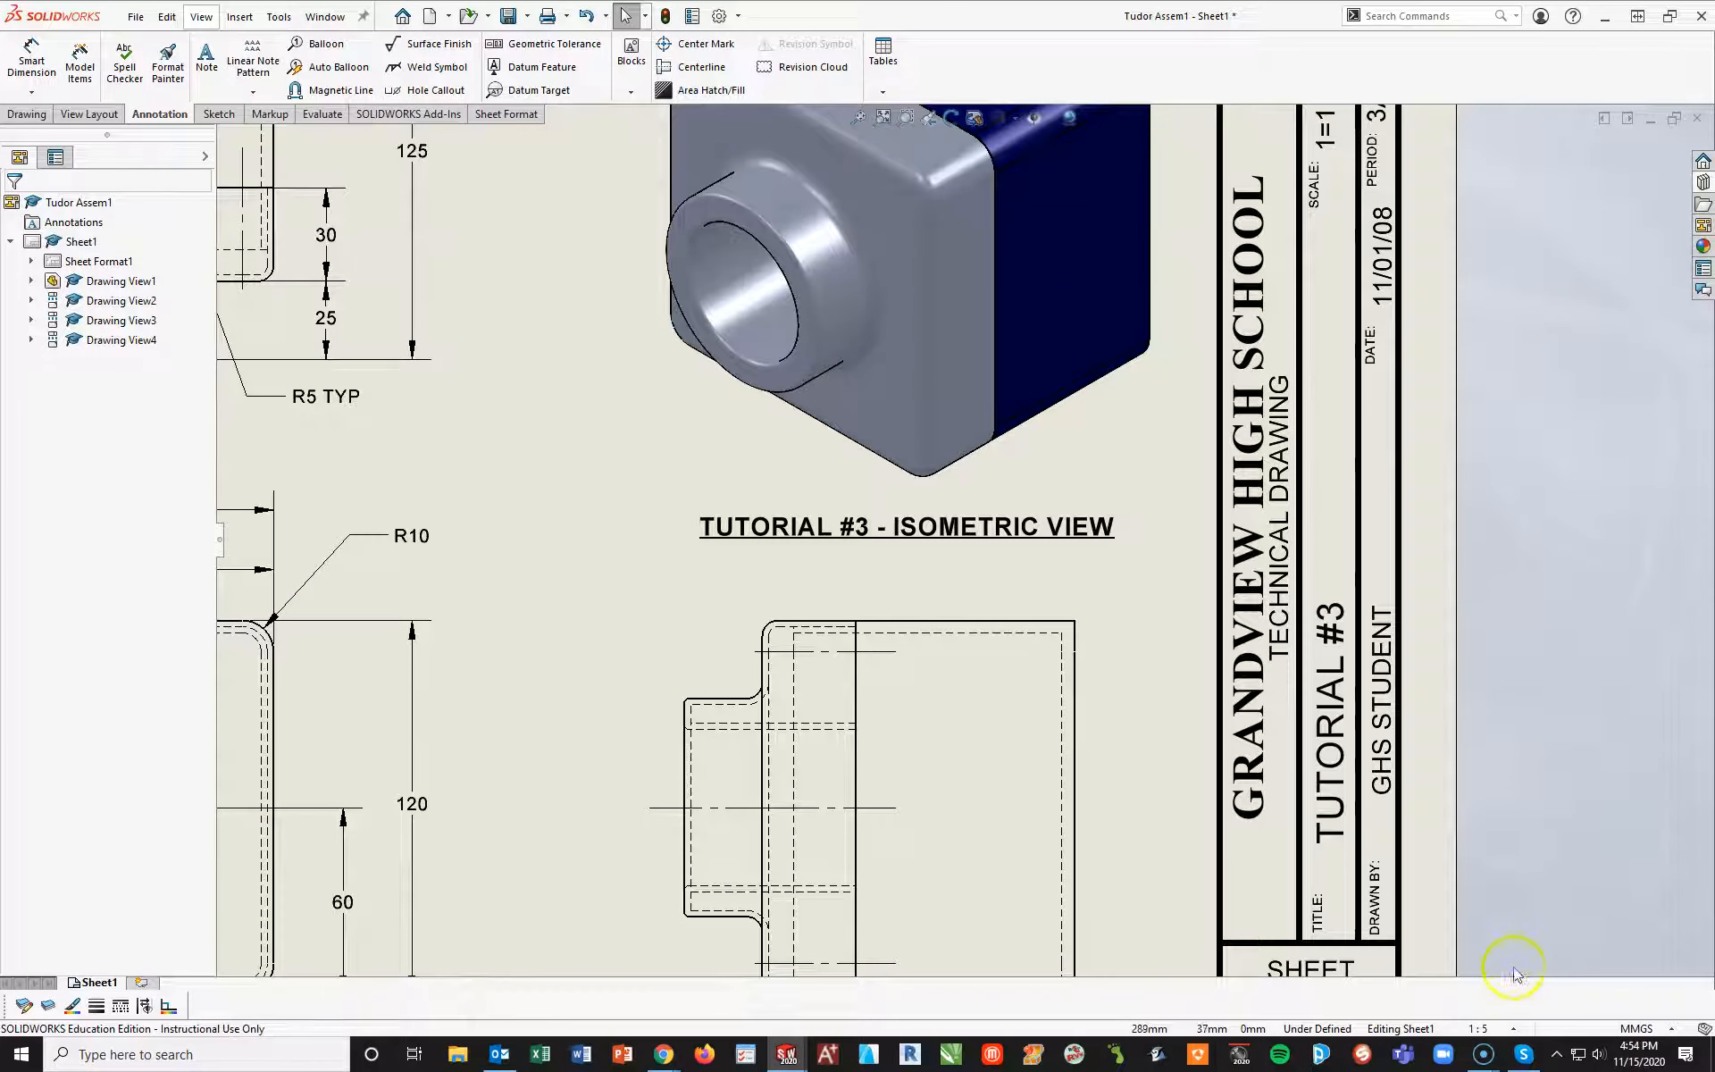
double_click(1376, 731)
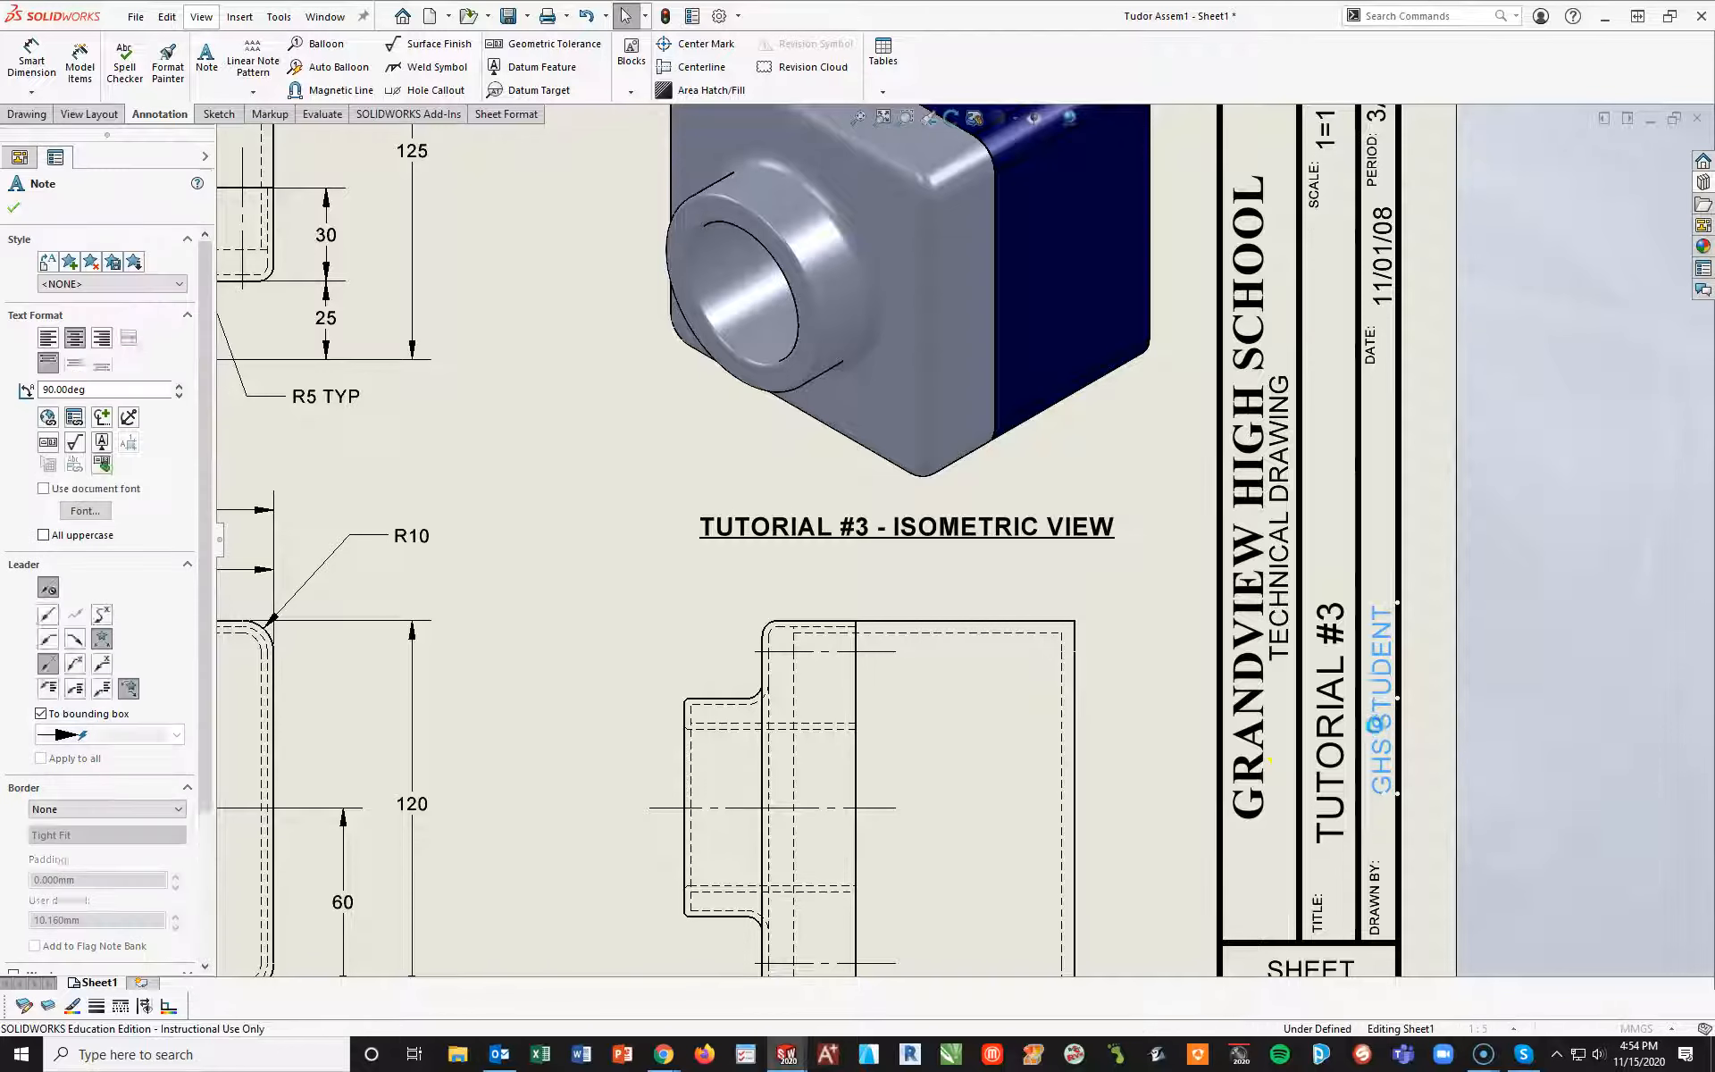
type("R. COMBS")
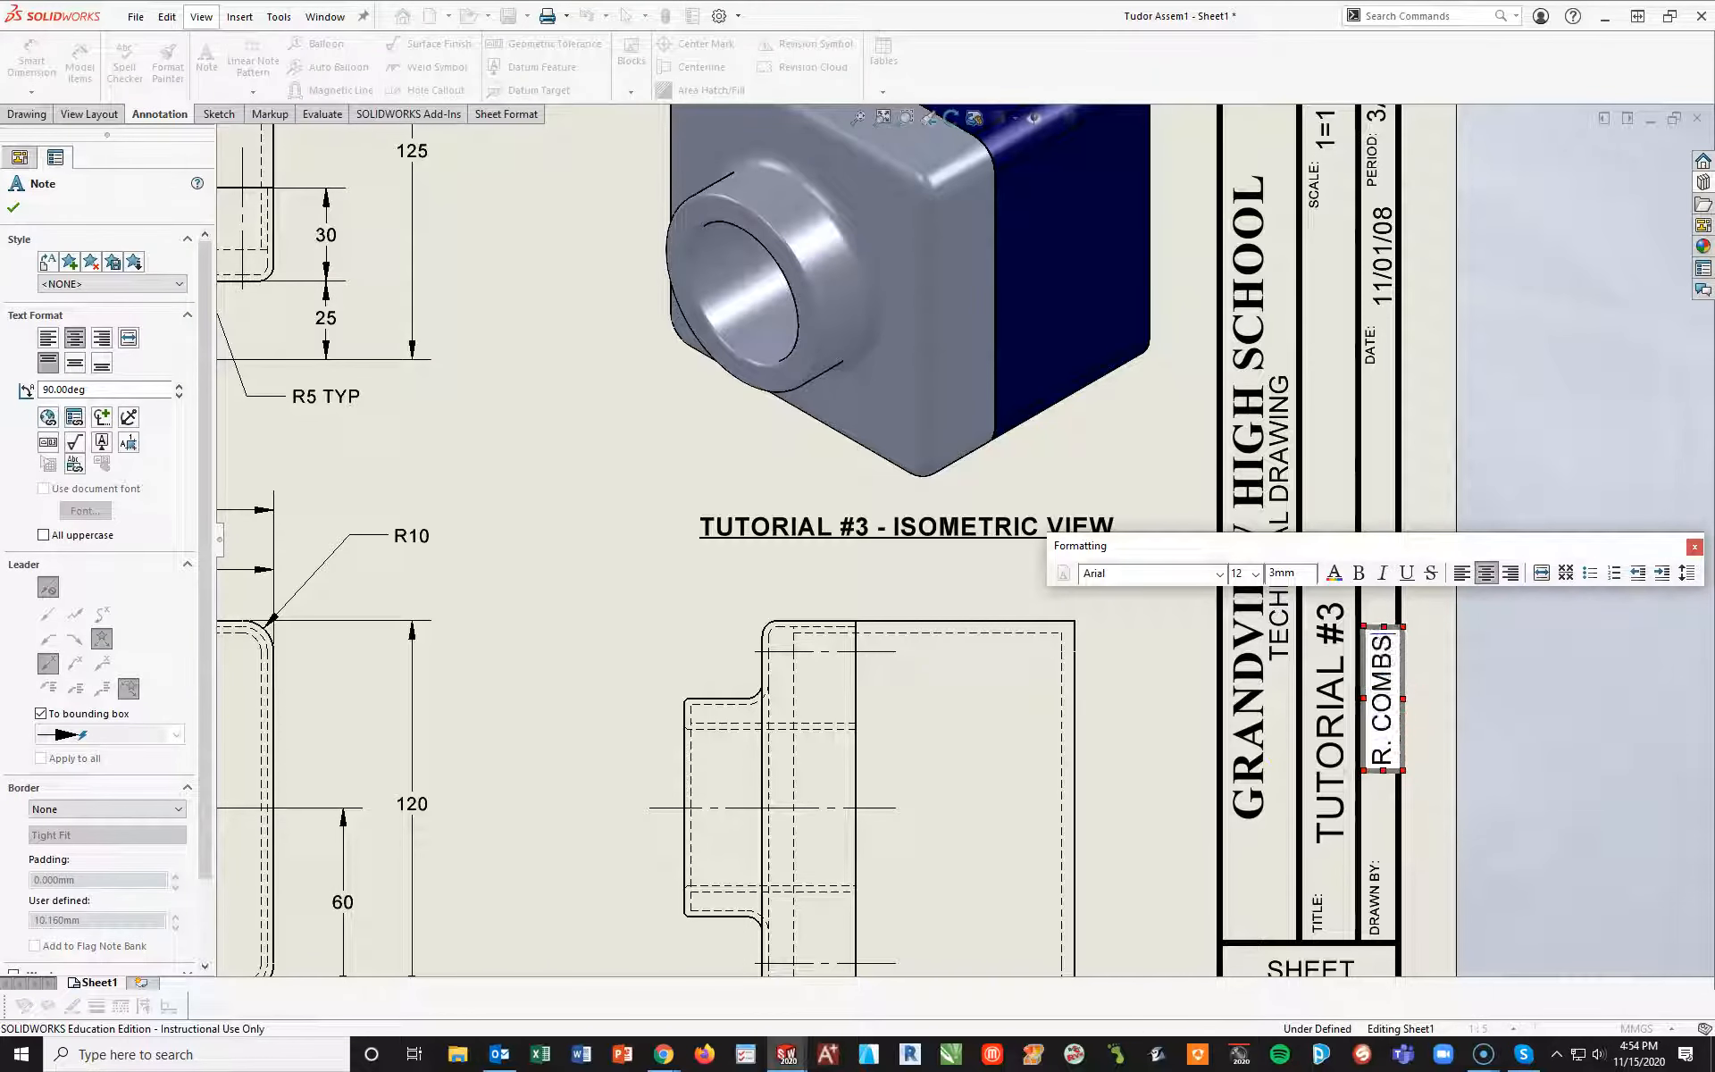
left_click(1447, 600)
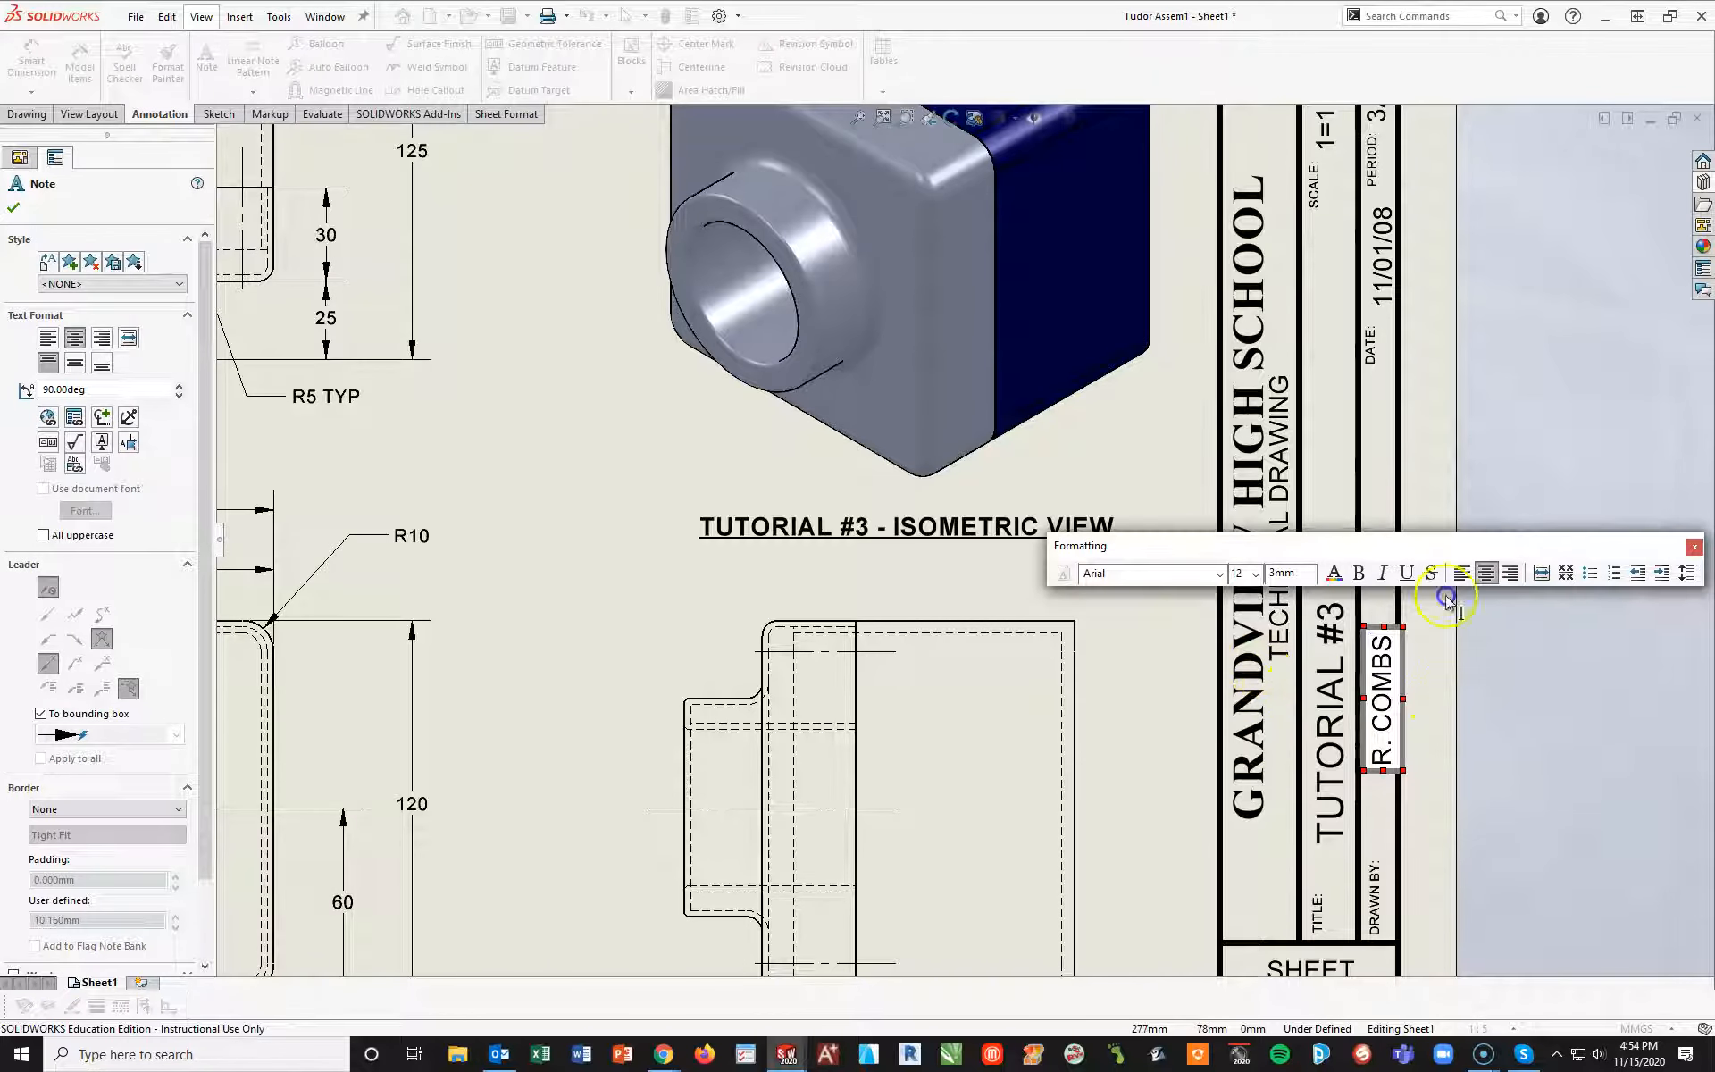
left_click(1391, 719)
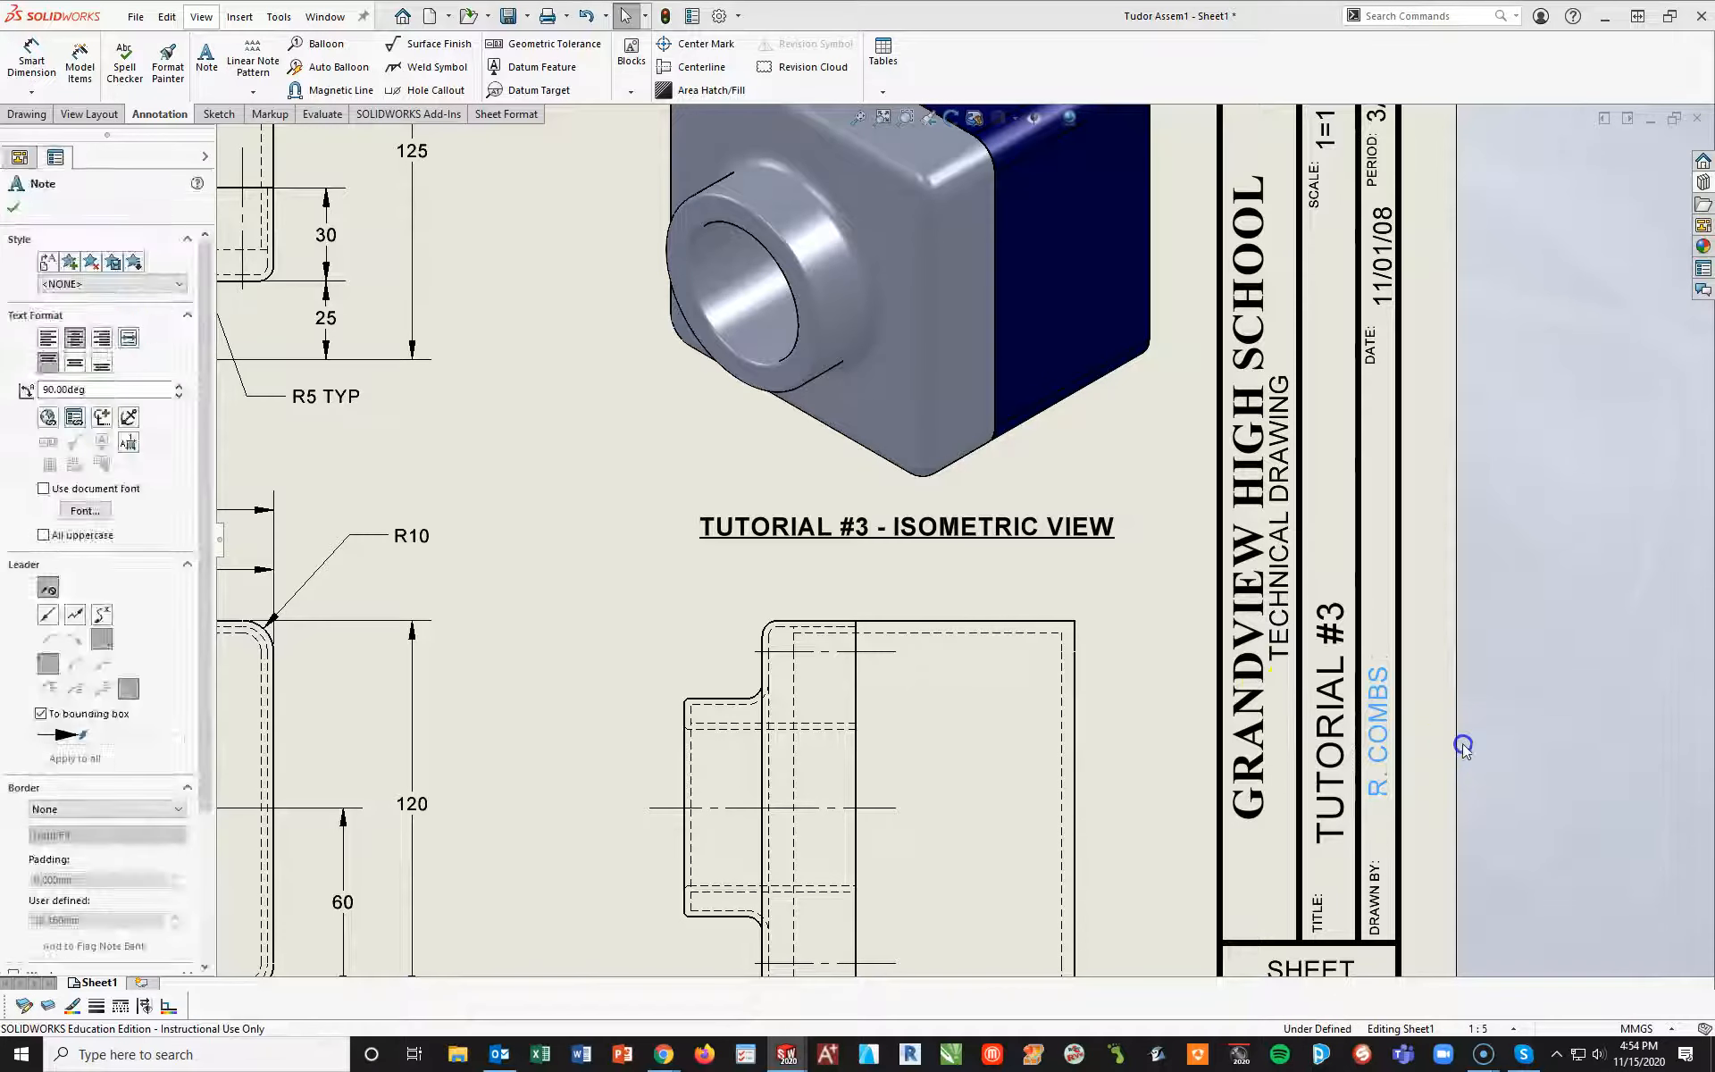
left_click(1325, 502)
Change the title block's date to 11/10/20
middle_click_drag(1424, 337, 1392, 461)
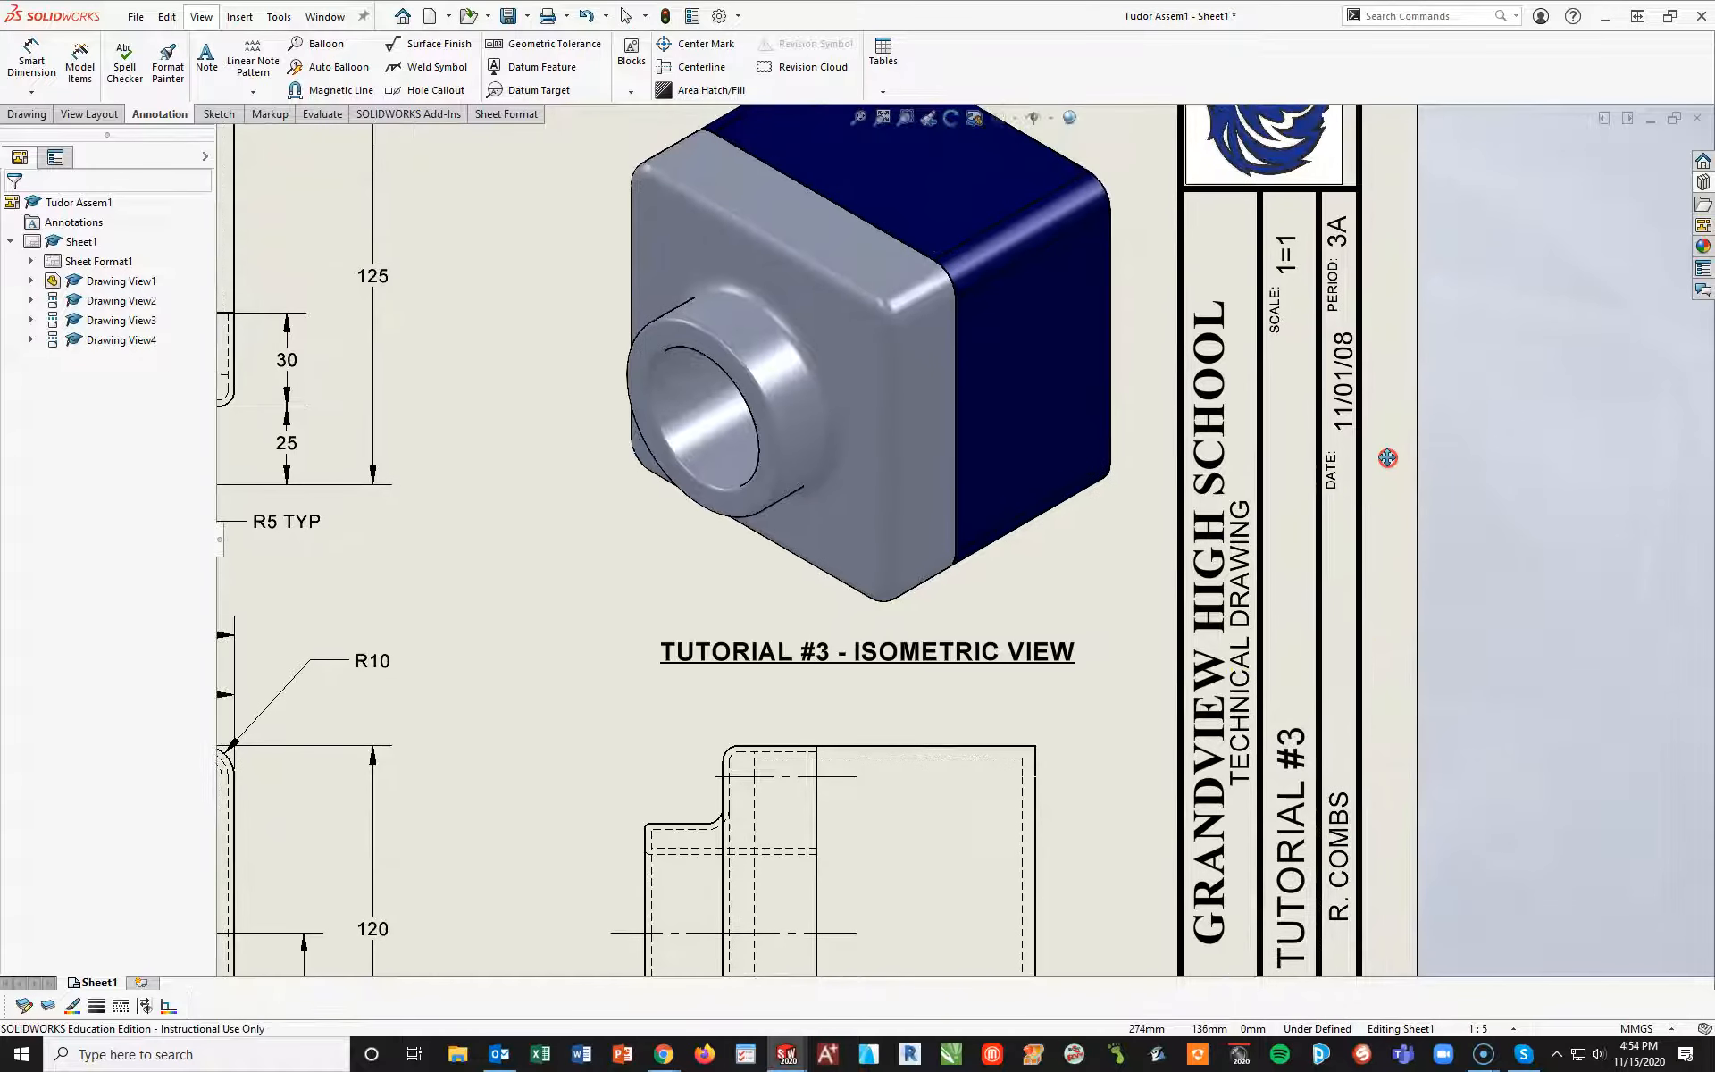
double_click(1356, 416)
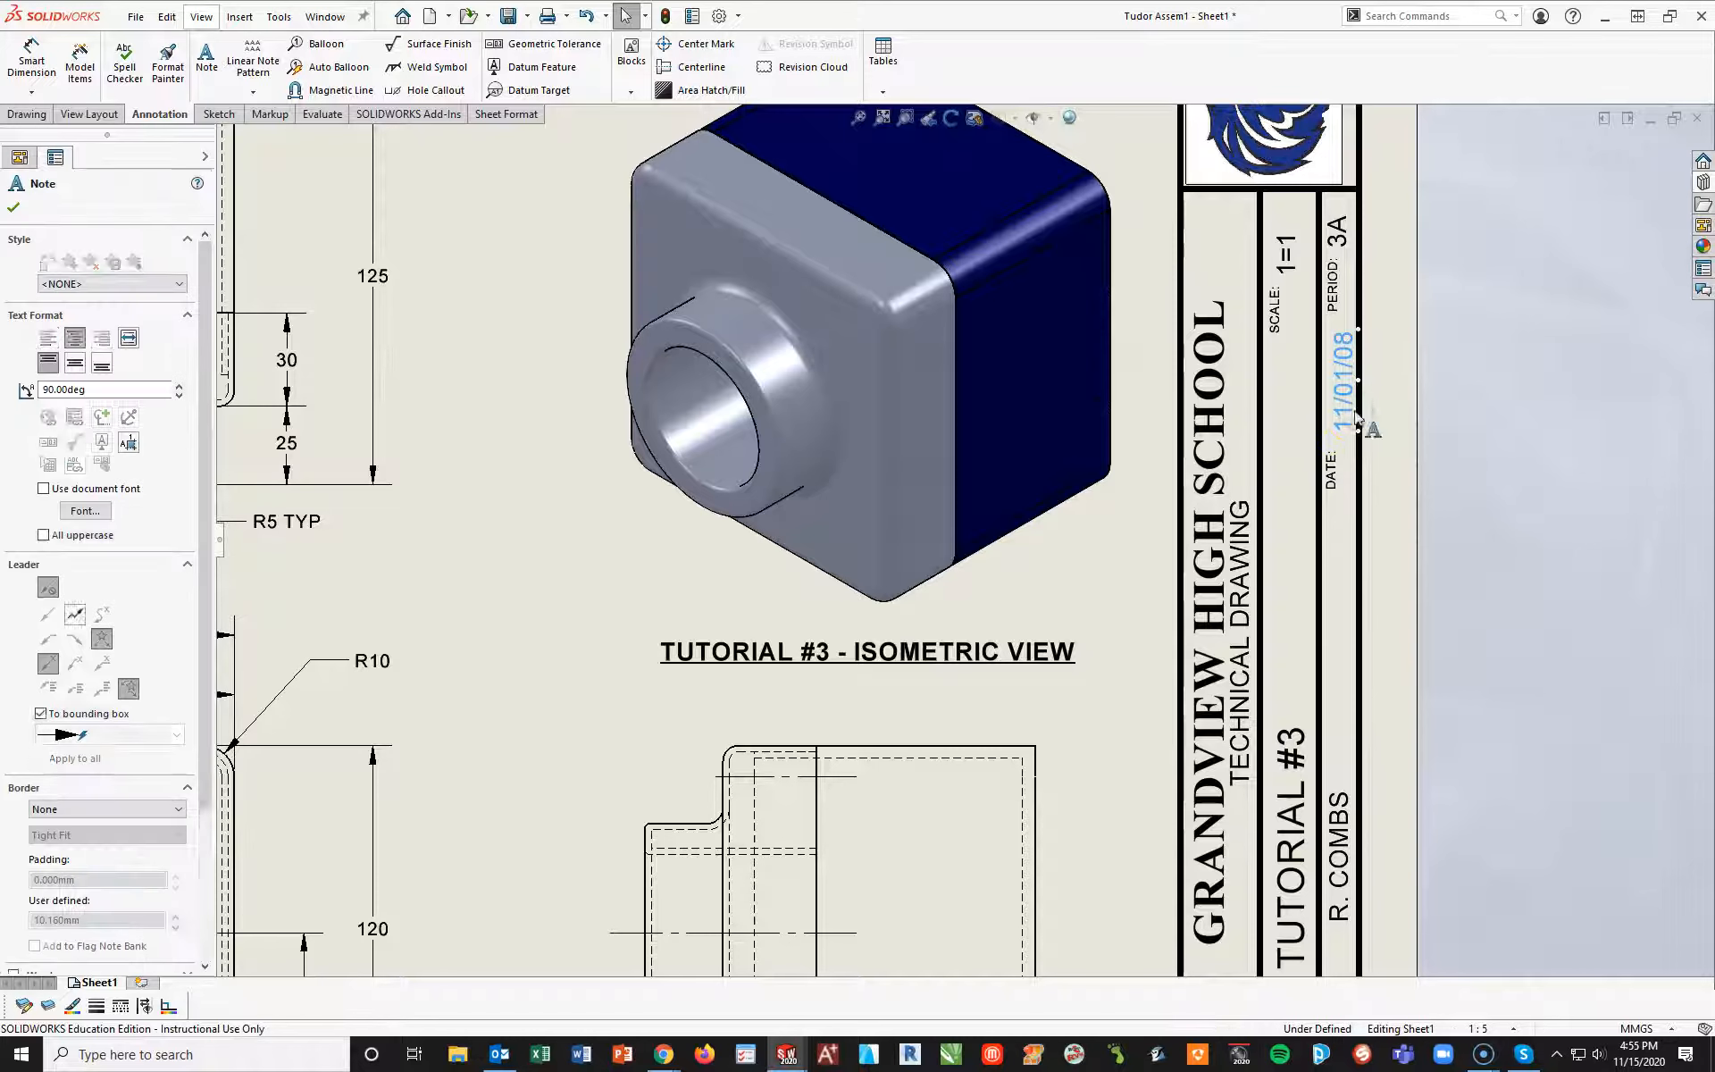
type("11/10/20")
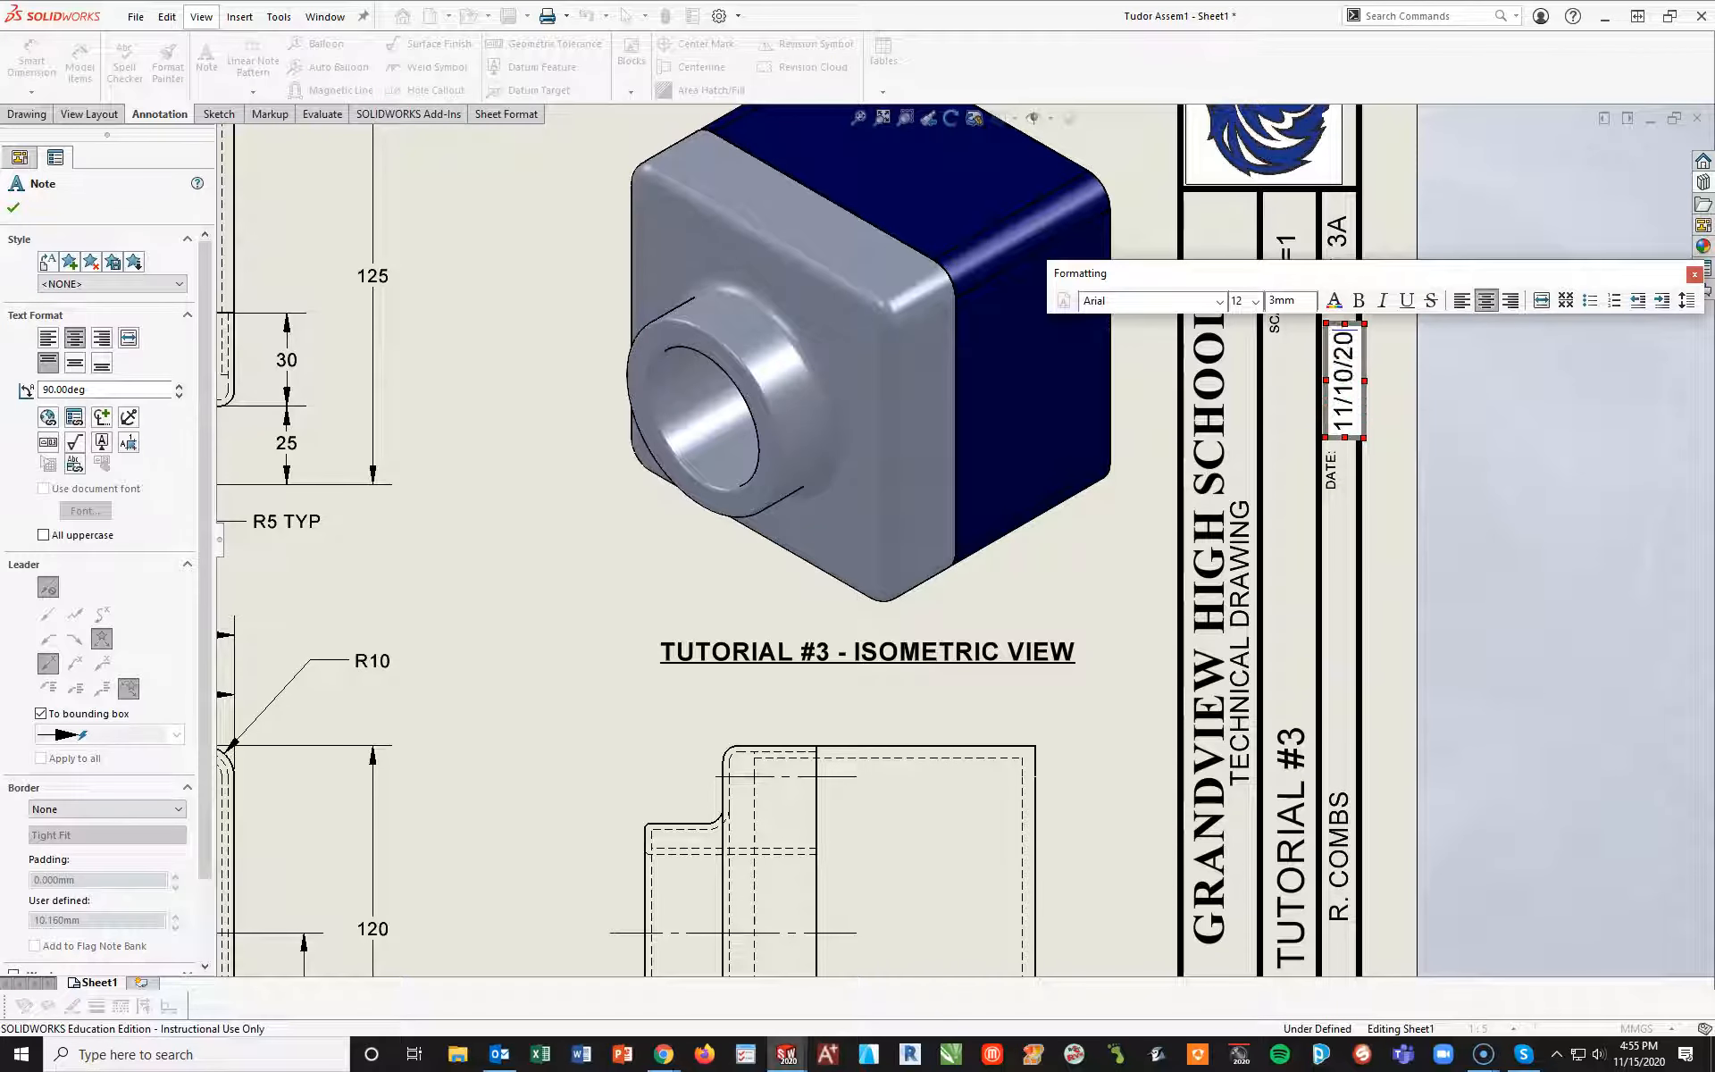
left_click(1459, 410)
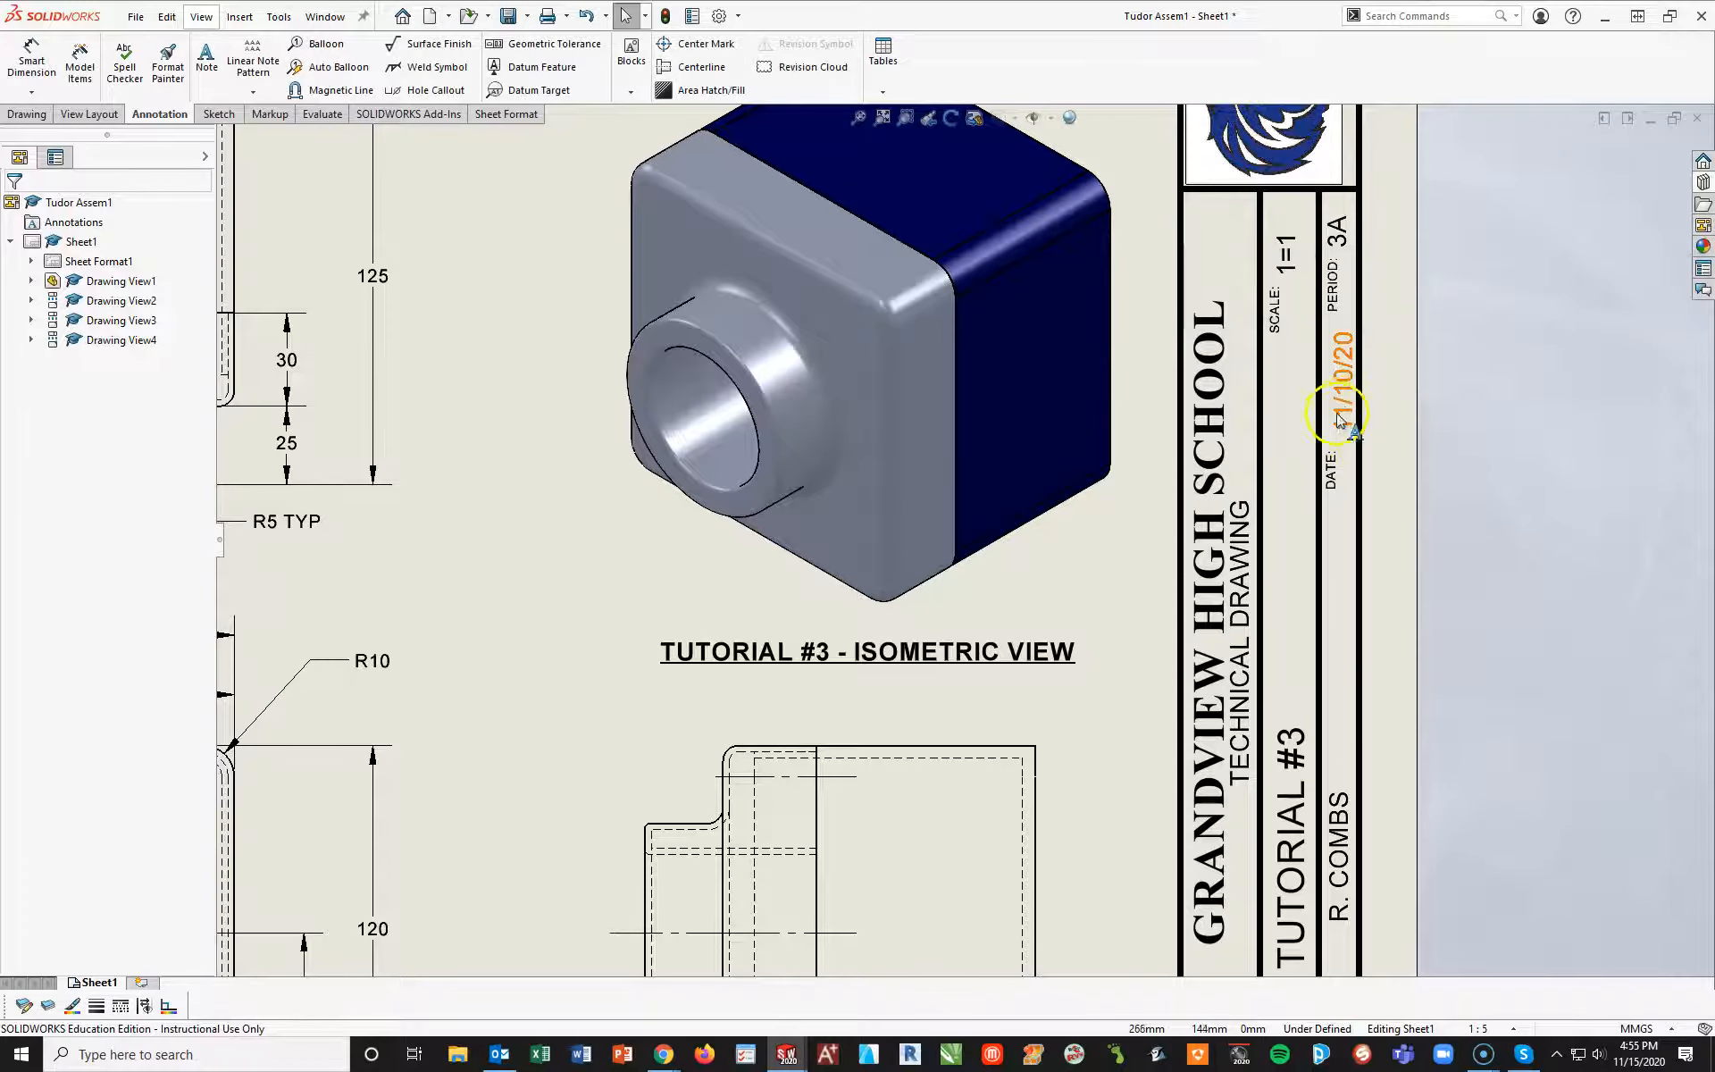
left_click(1345, 413)
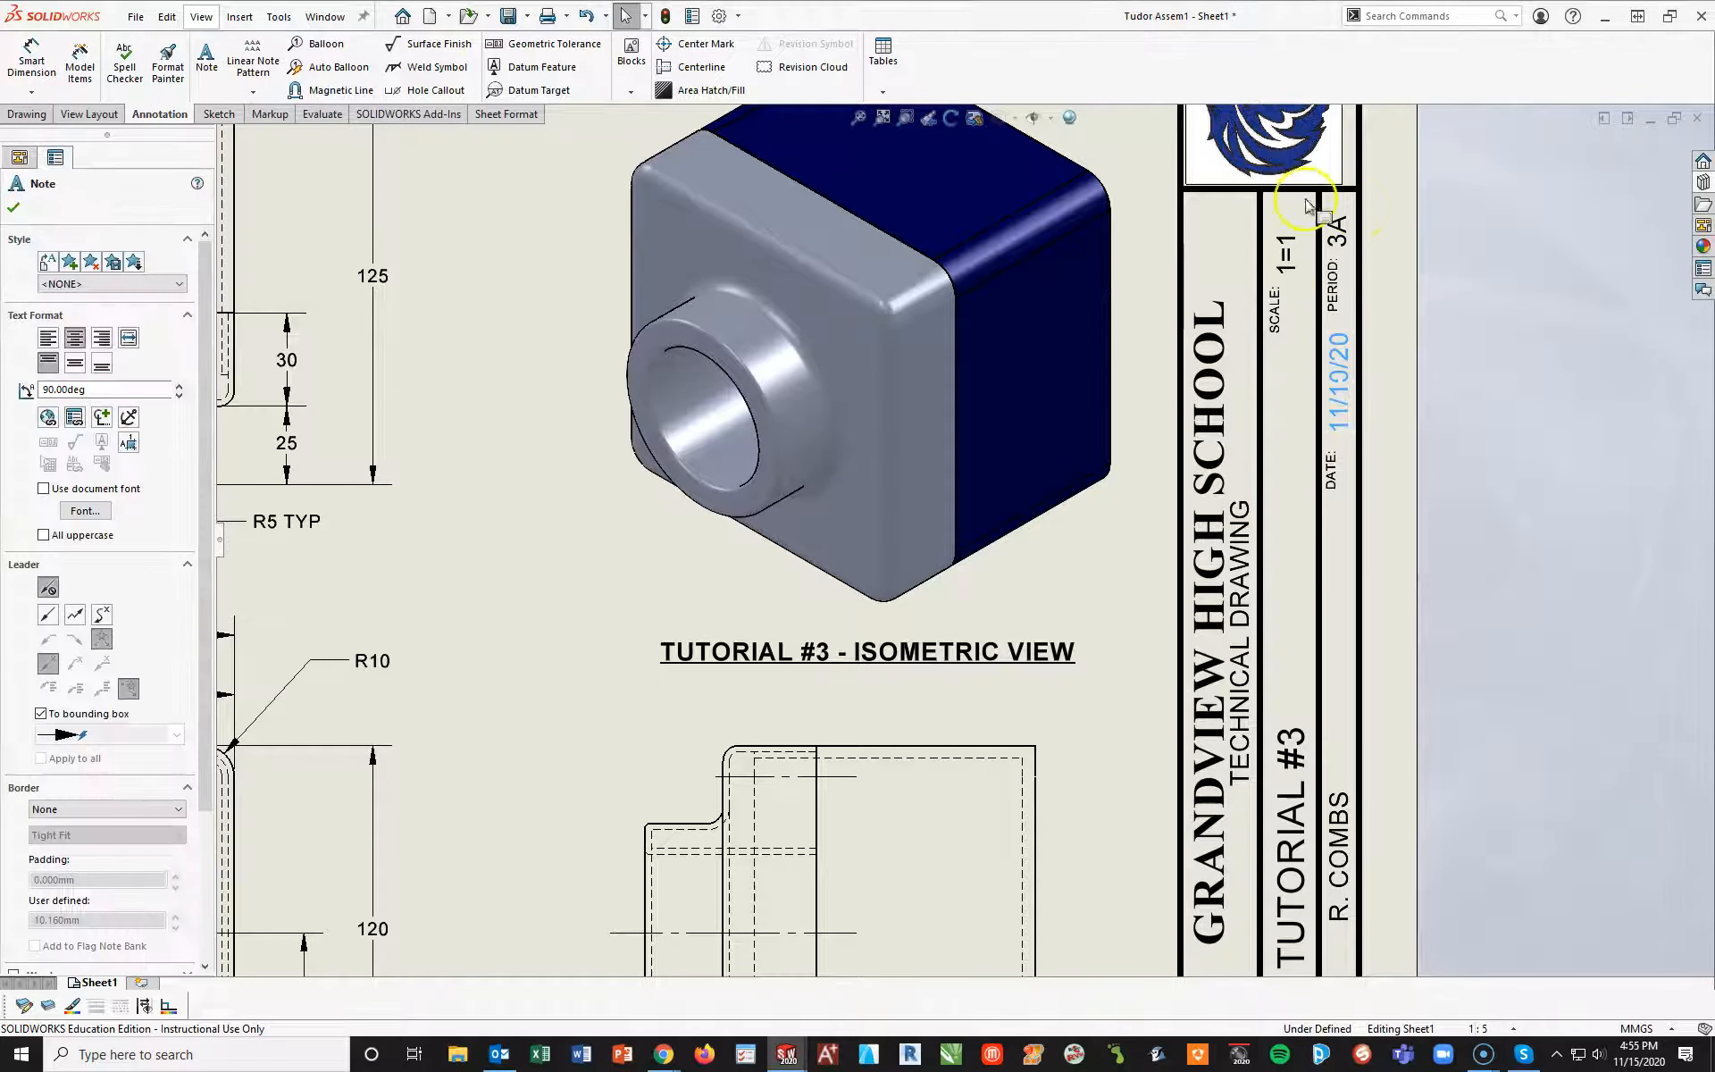
right_click(1347, 412)
left_click(1432, 464)
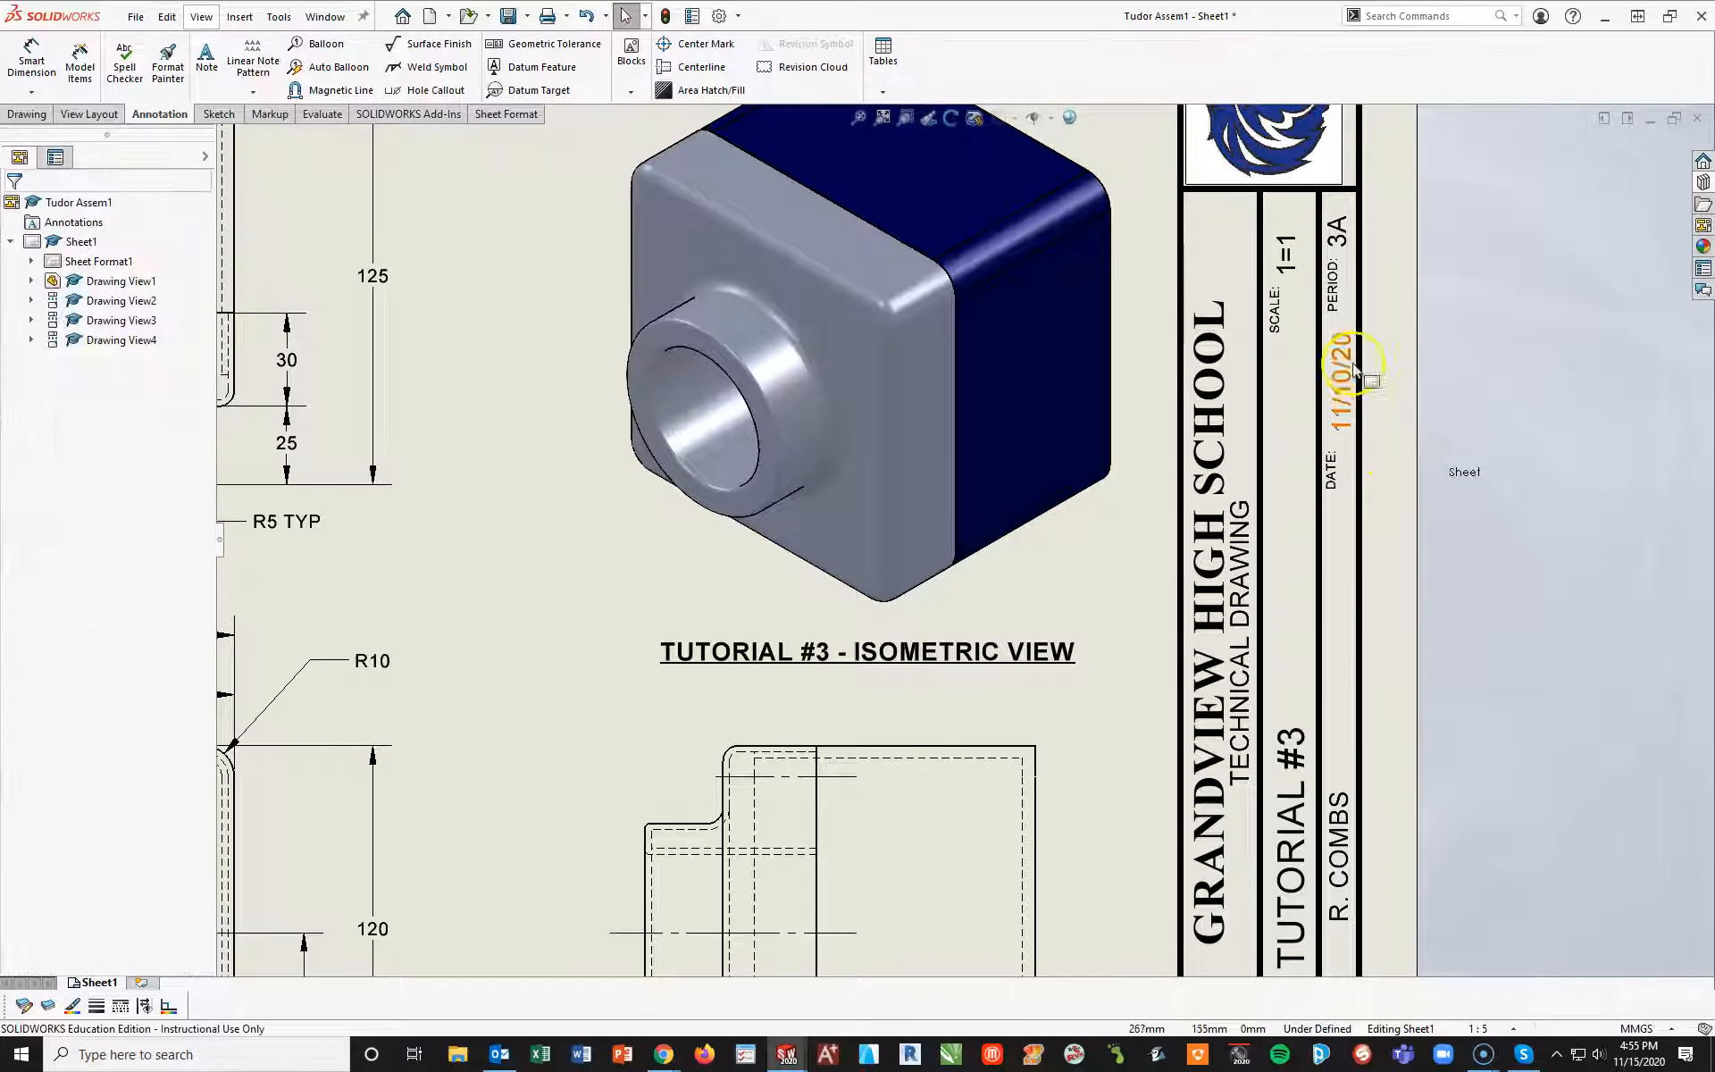
Change the title block's scale entry to 1=2
left_click(1289, 238)
double_click(1292, 243)
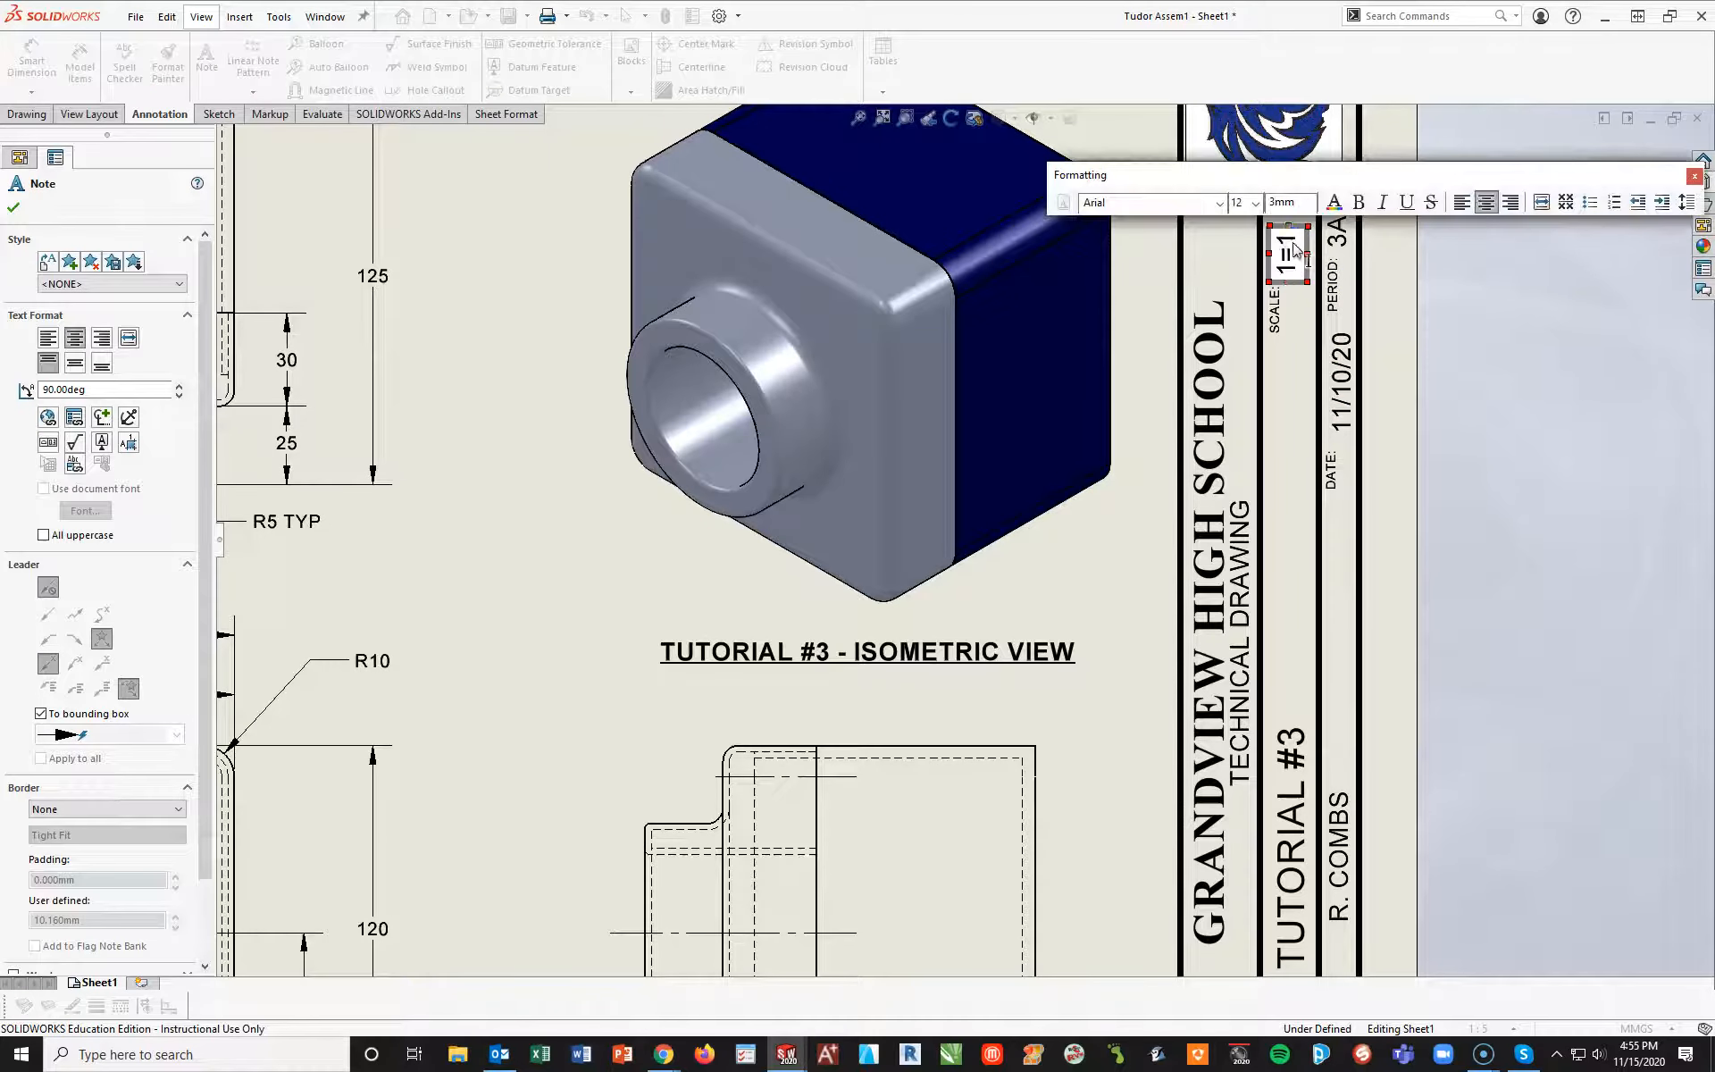
type("2")
left_click(1452, 365)
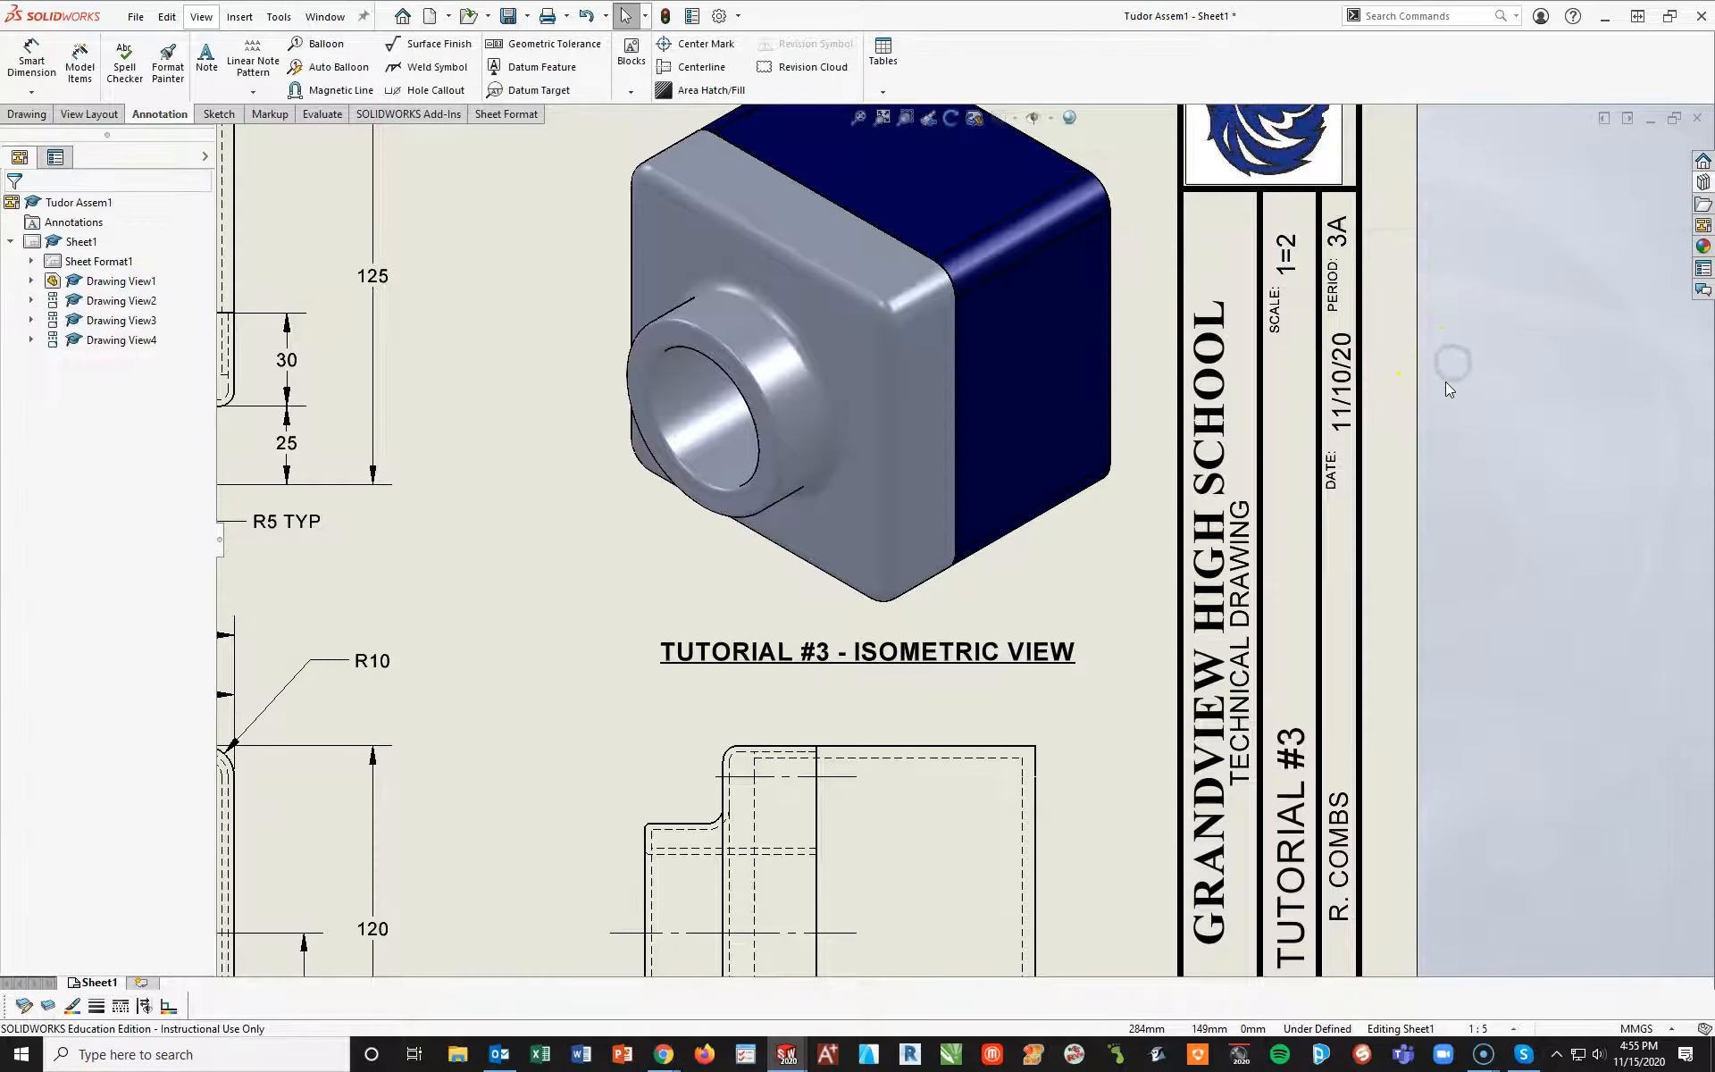
Save the drawing to the Desktop as Tudor Assem1.SLDDRW, updating the views before saving
key("f")
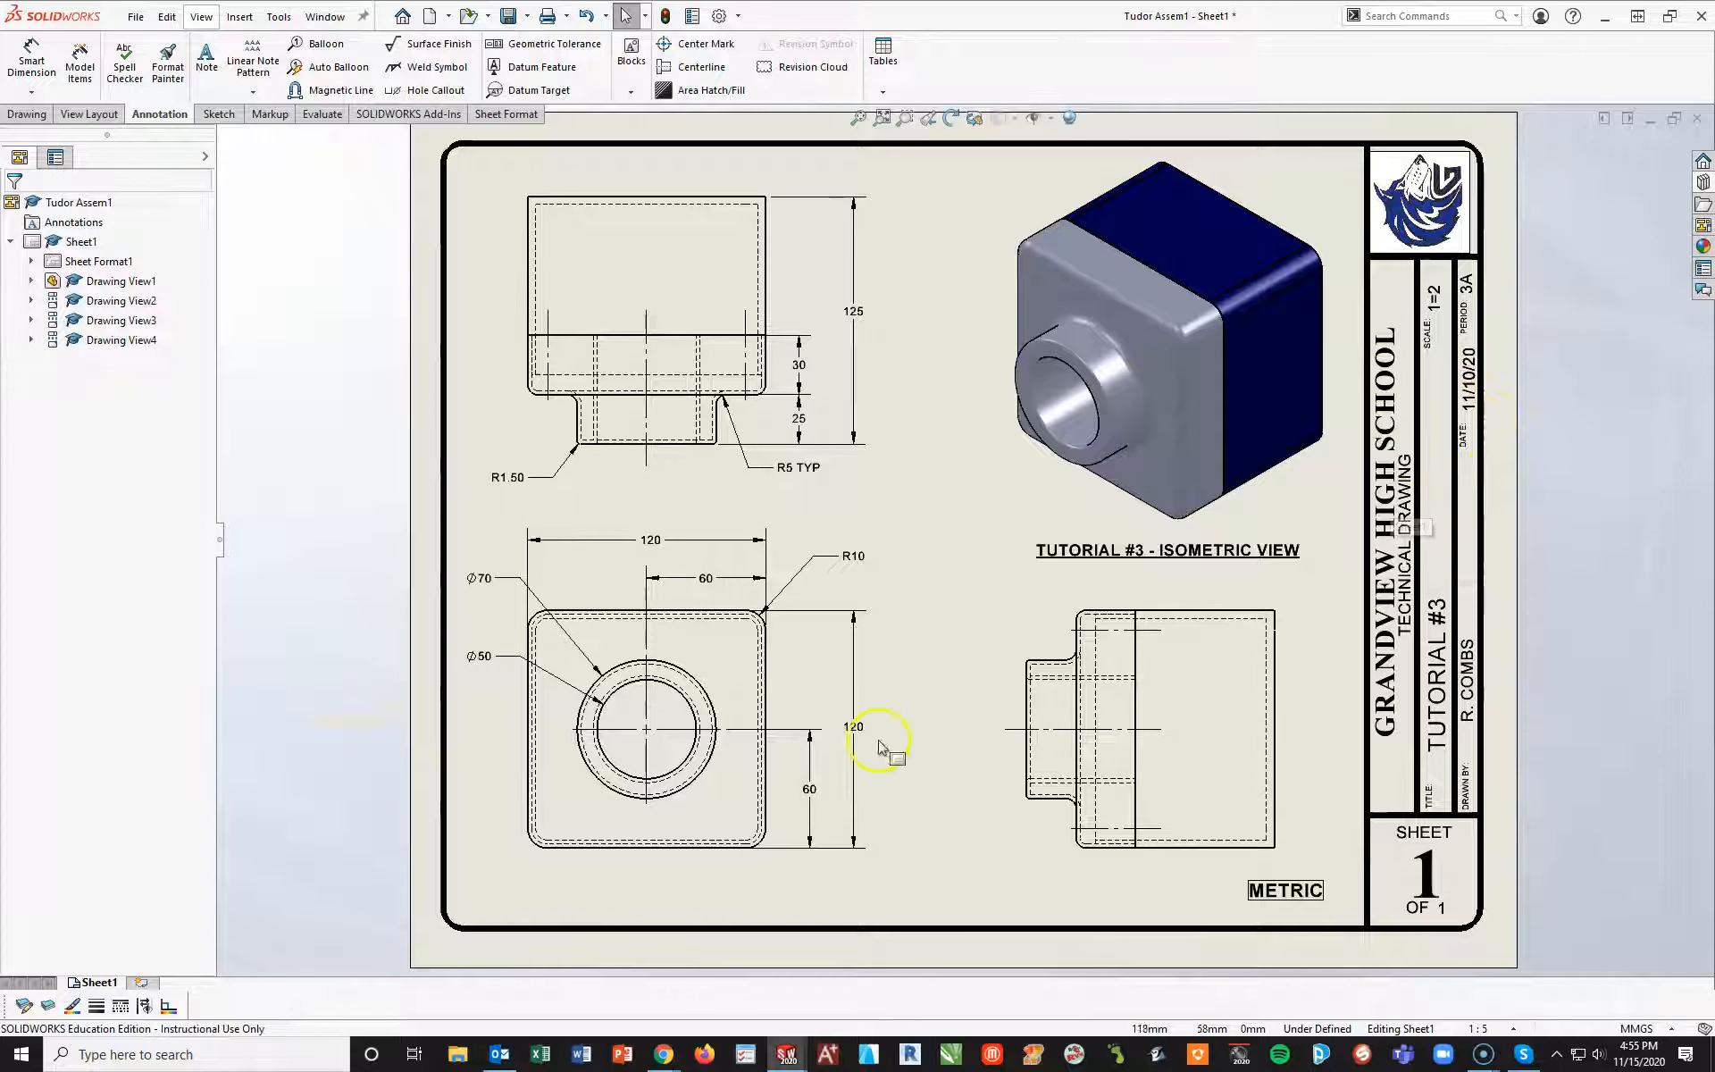
left_click(529, 16)
left_click(540, 42)
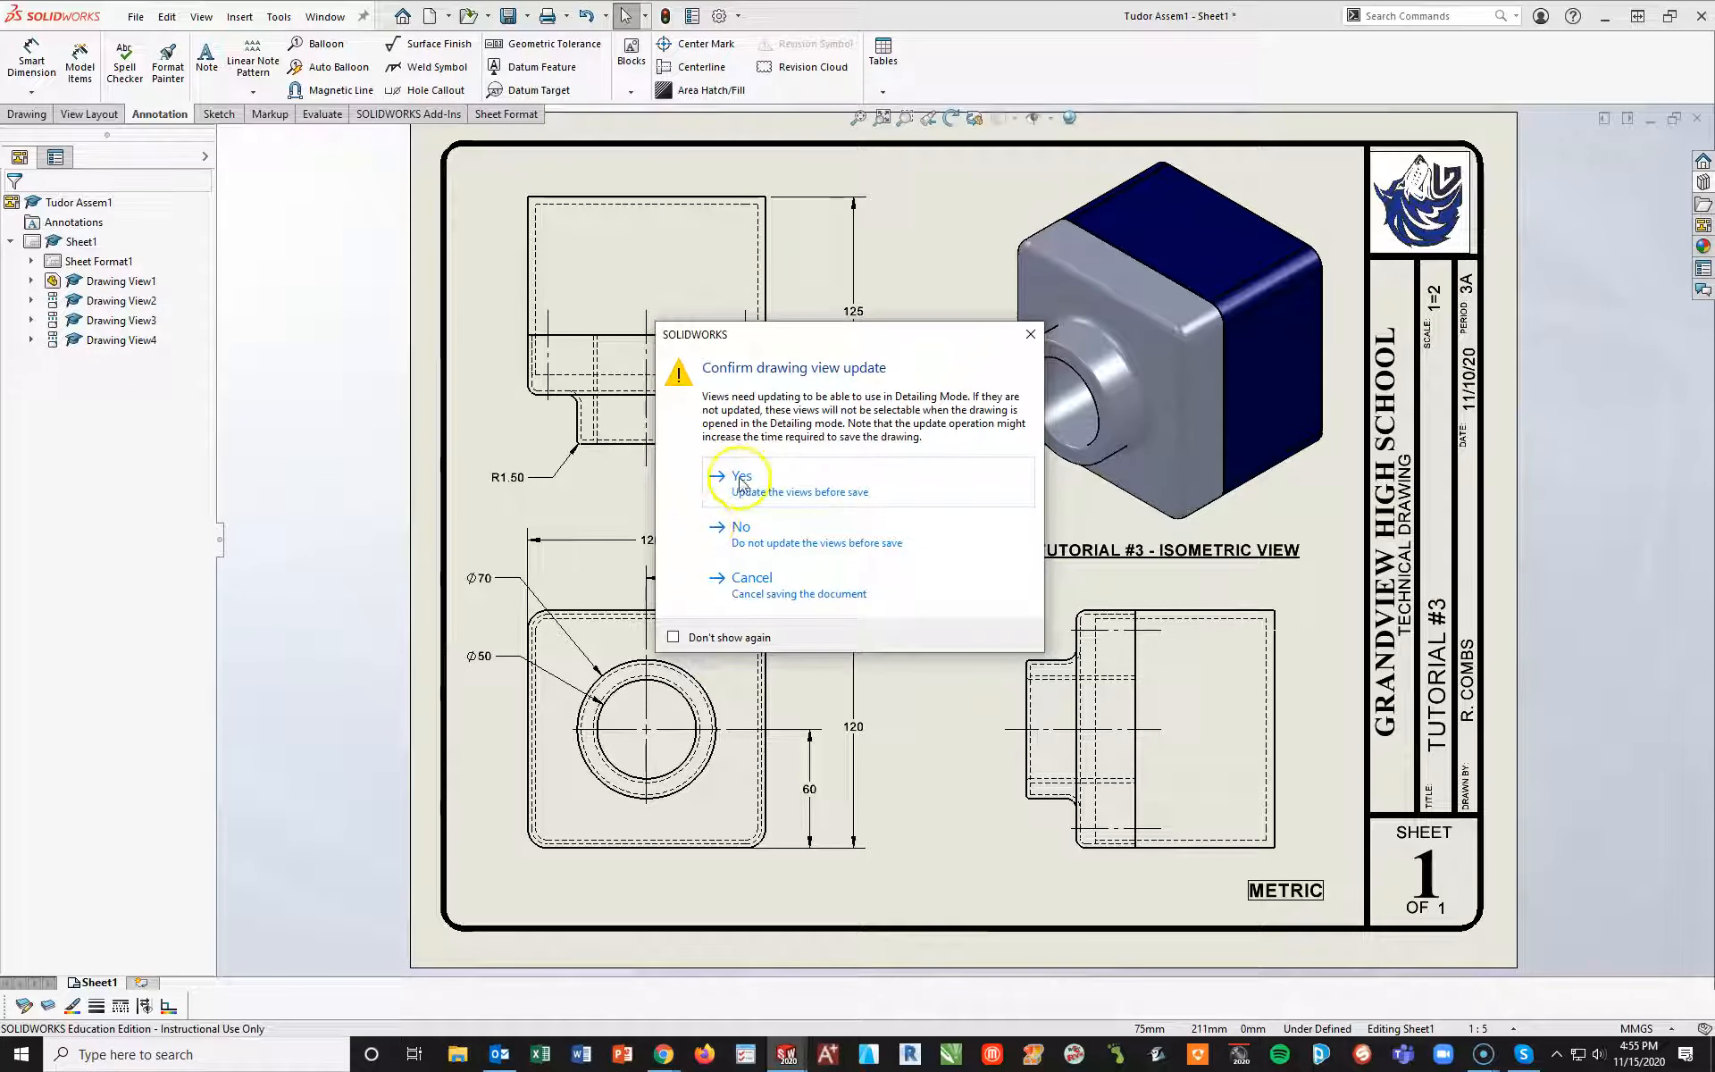
left_click(743, 487)
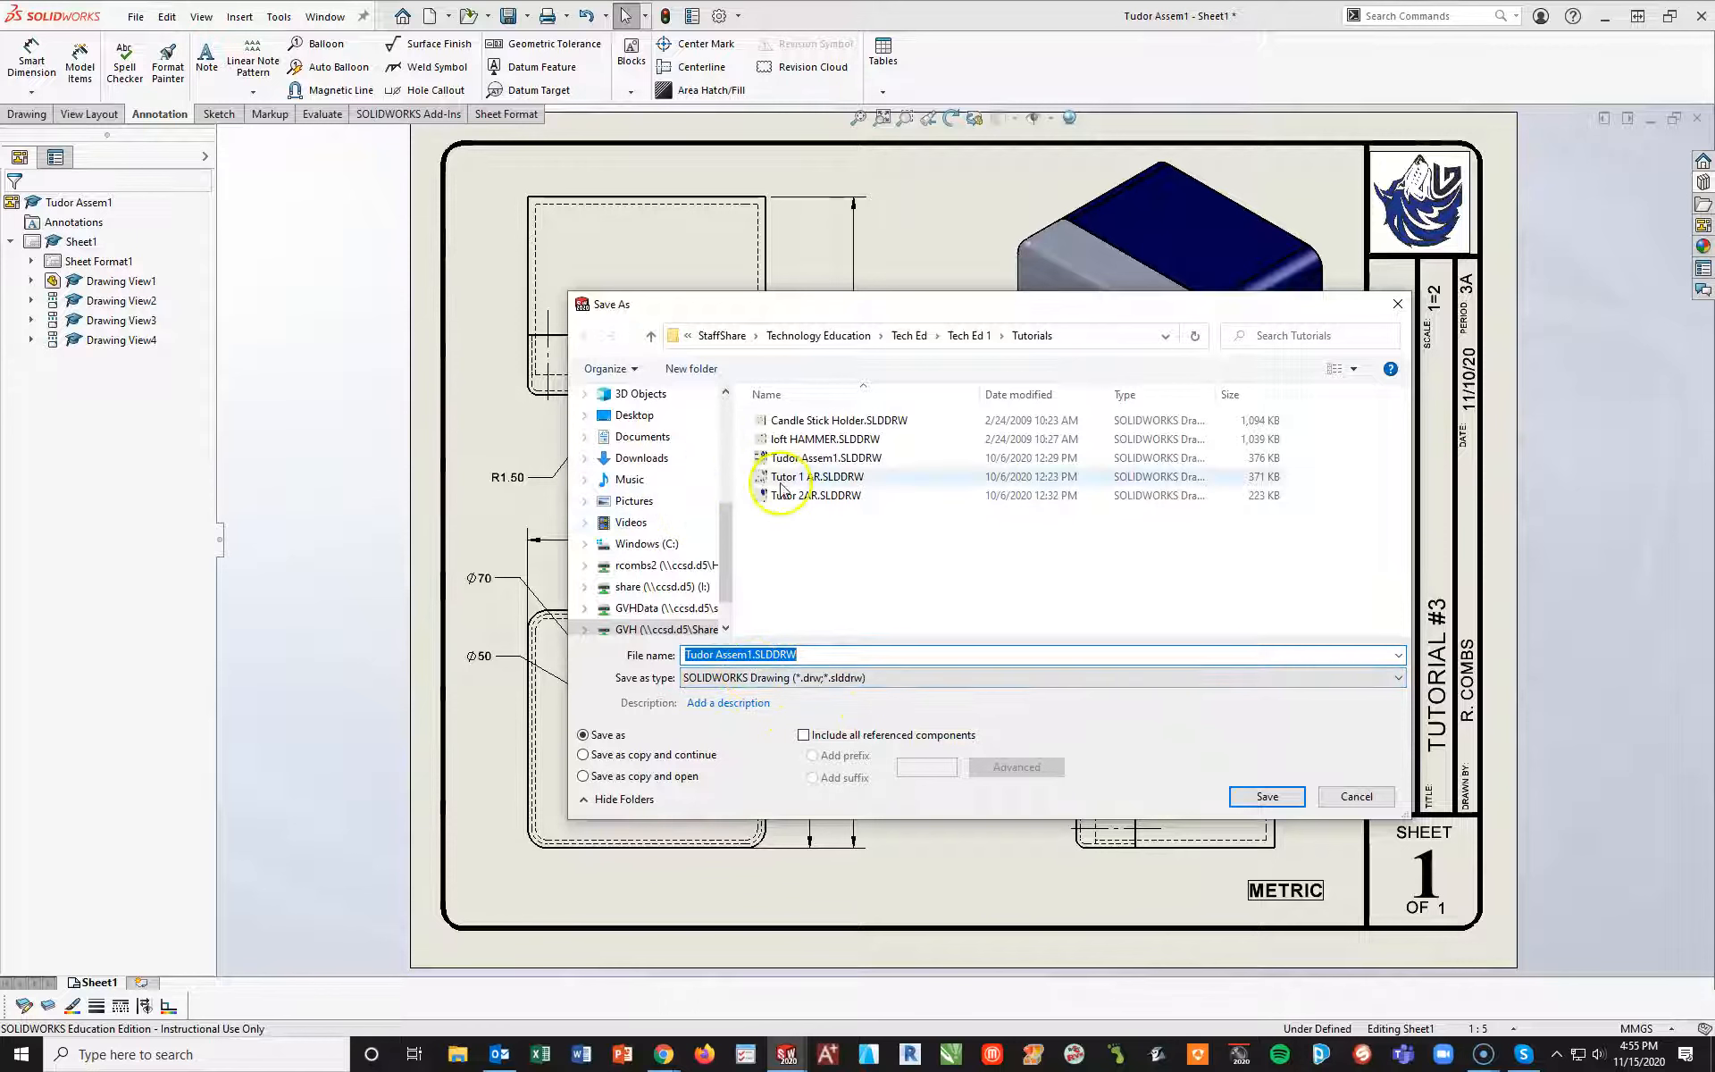
left_click(658, 416)
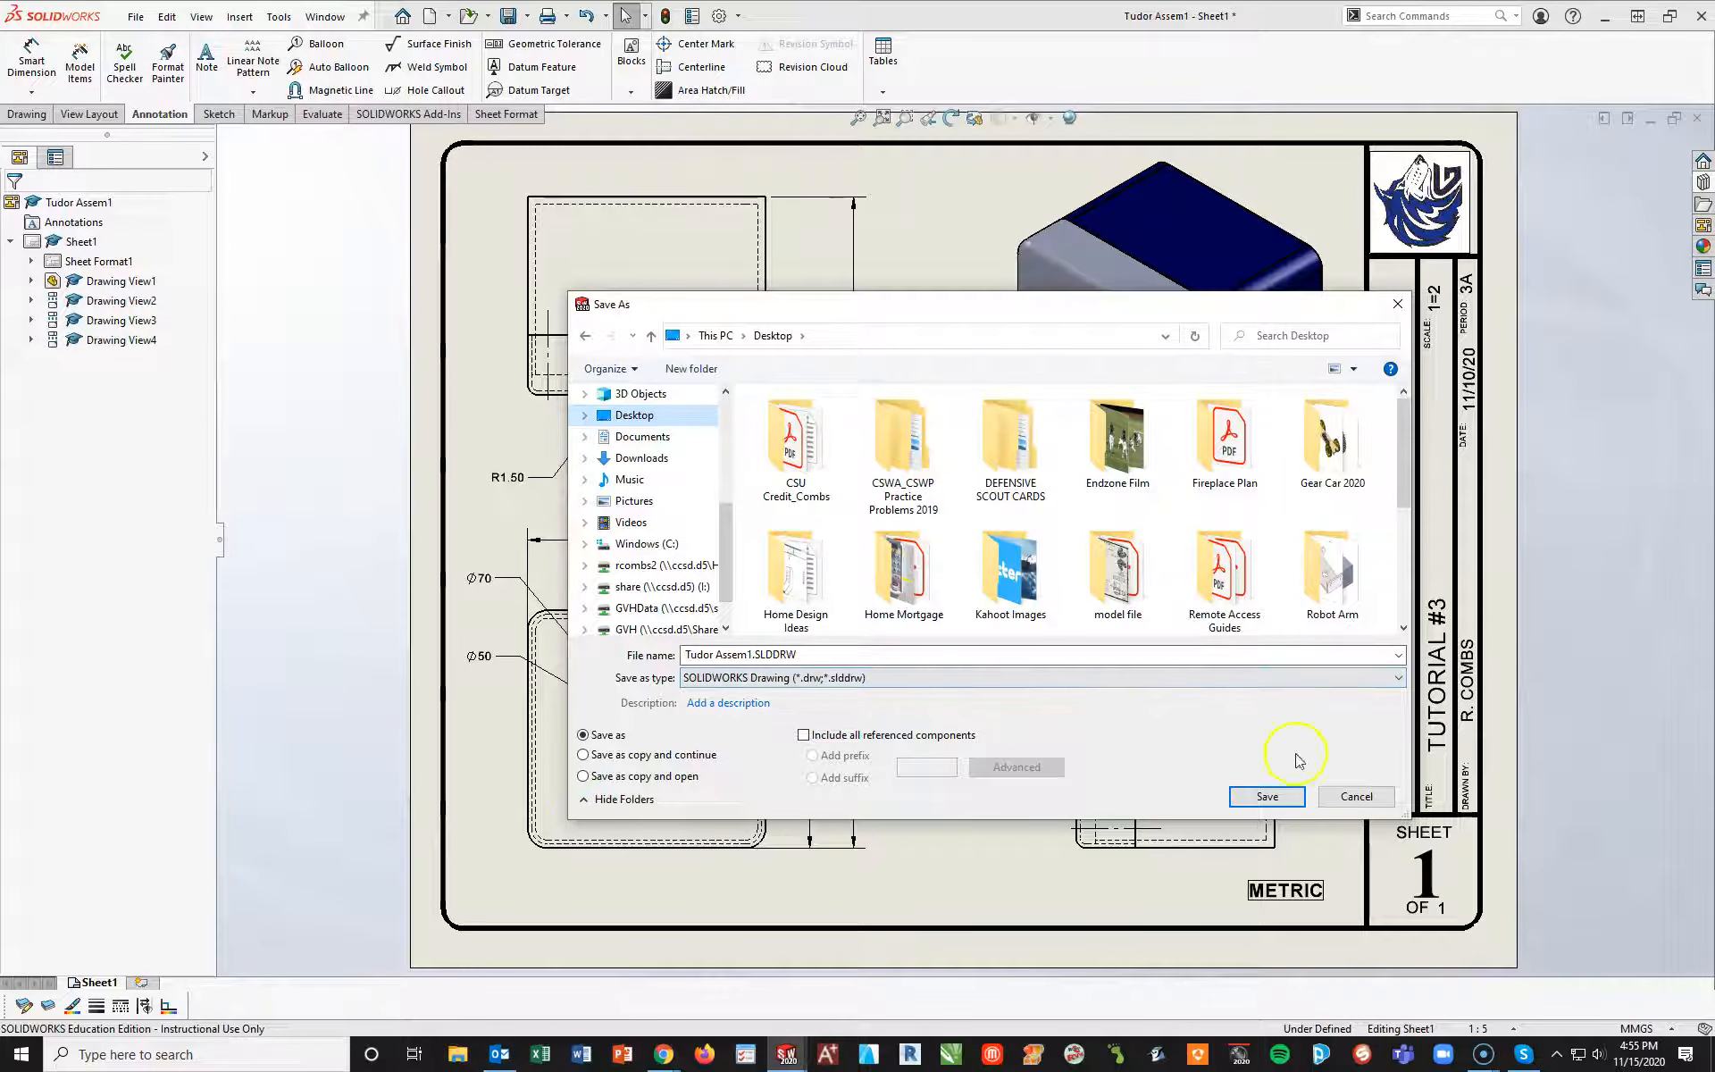
left_click(1294, 796)
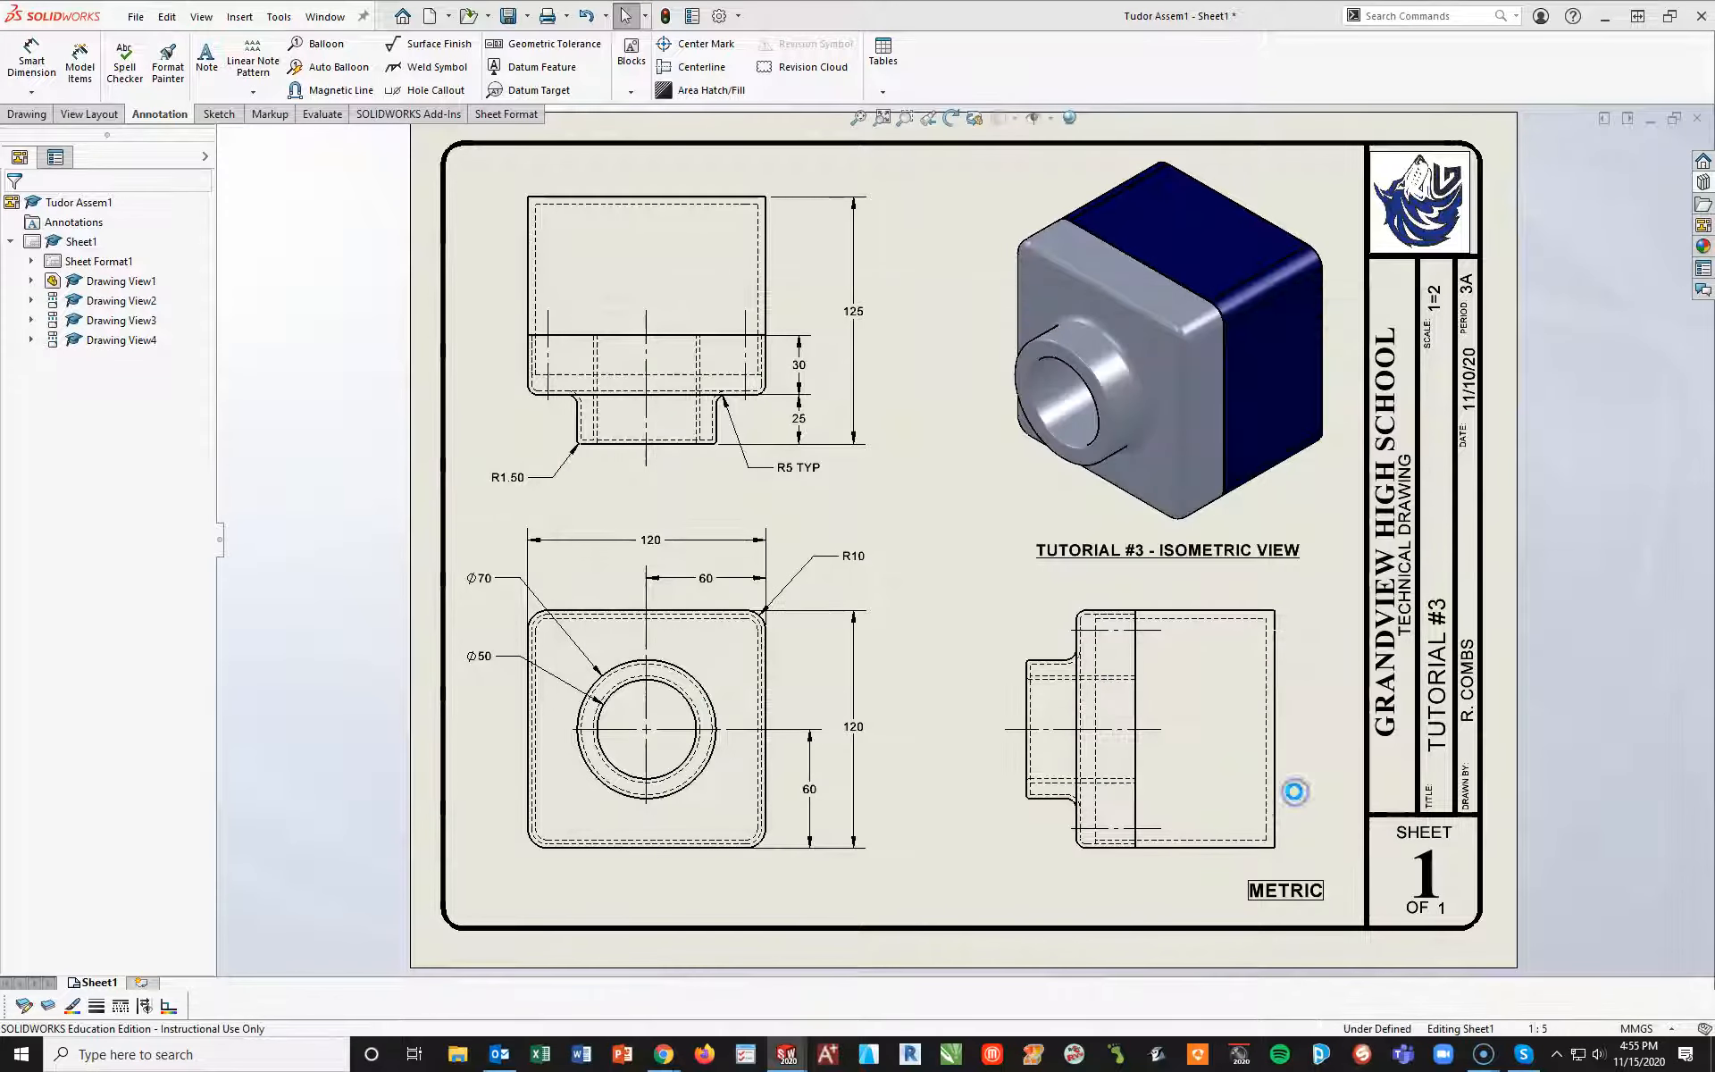
left_click(352, 911)
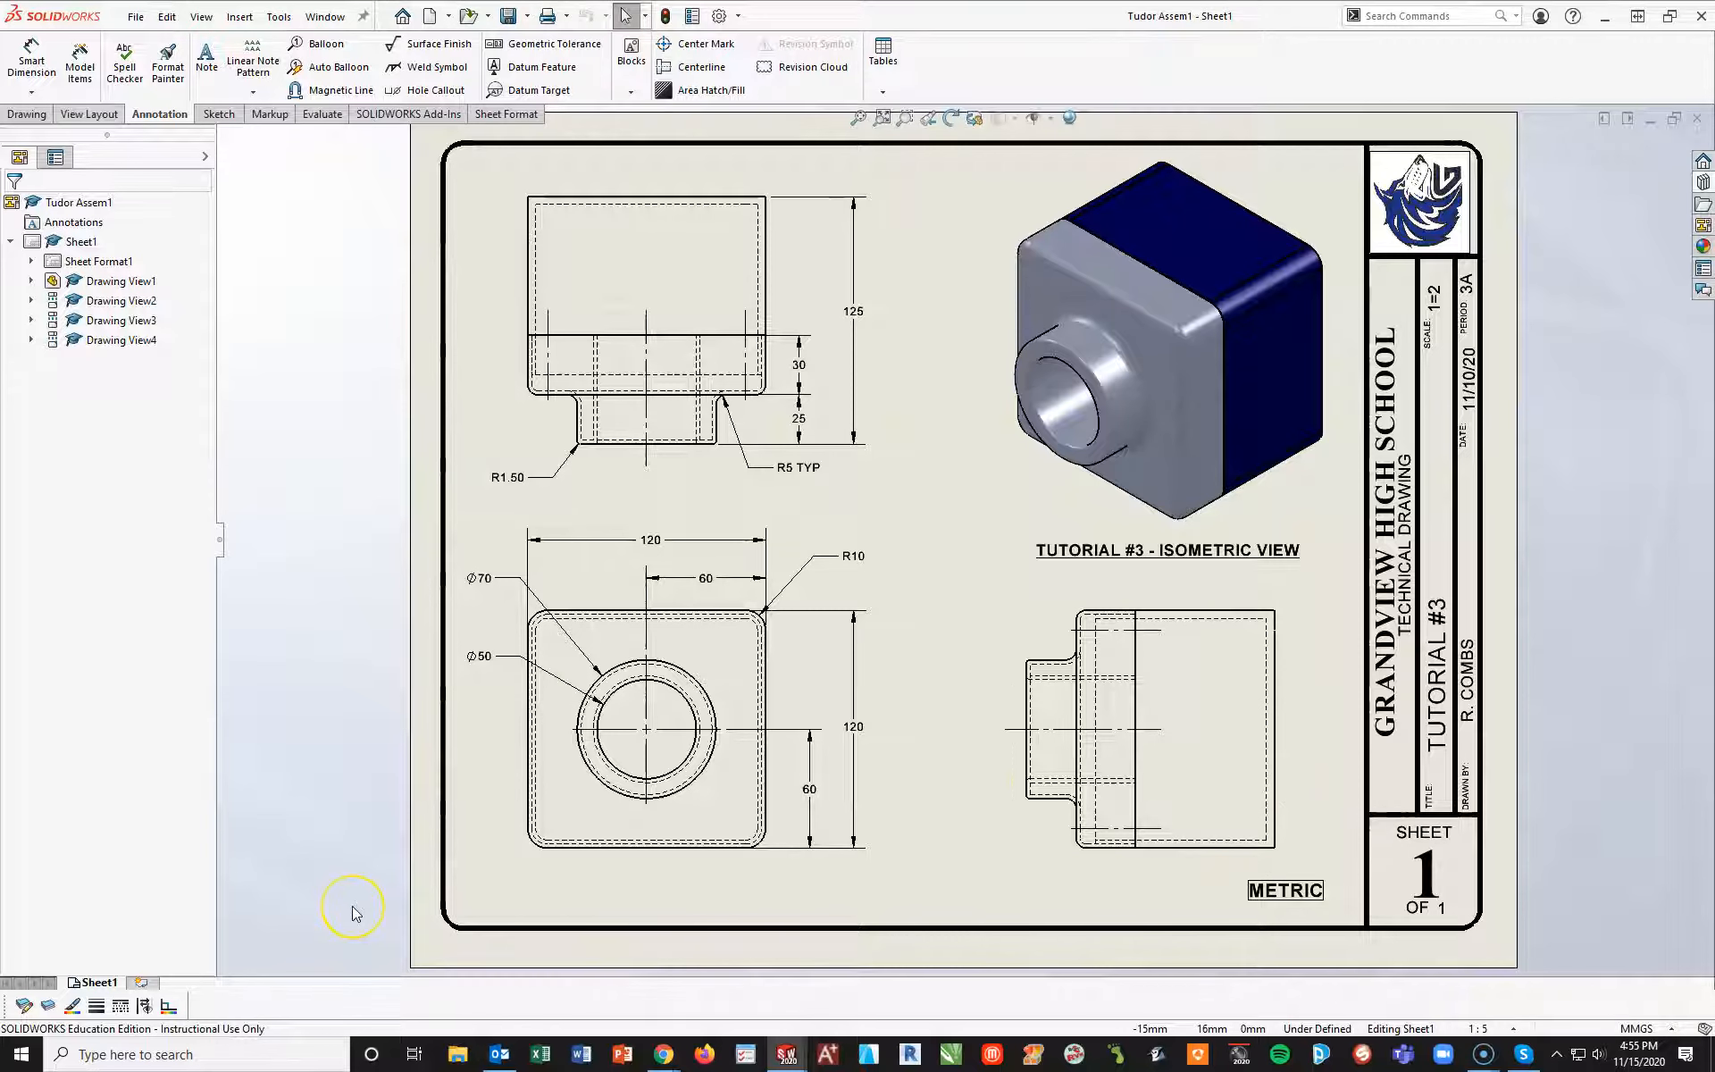